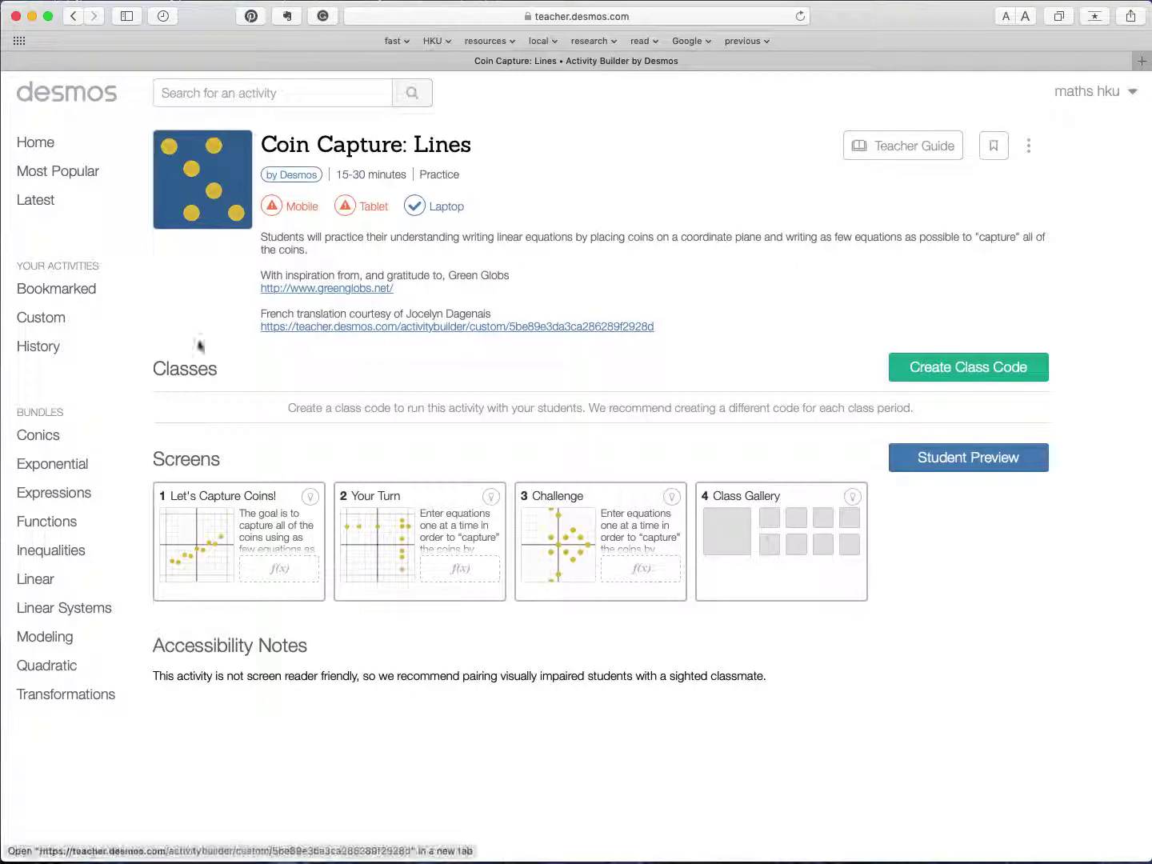
# Step: Create a new custom activity titled "quiz" and start building it
pyautogui.click(53, 321)
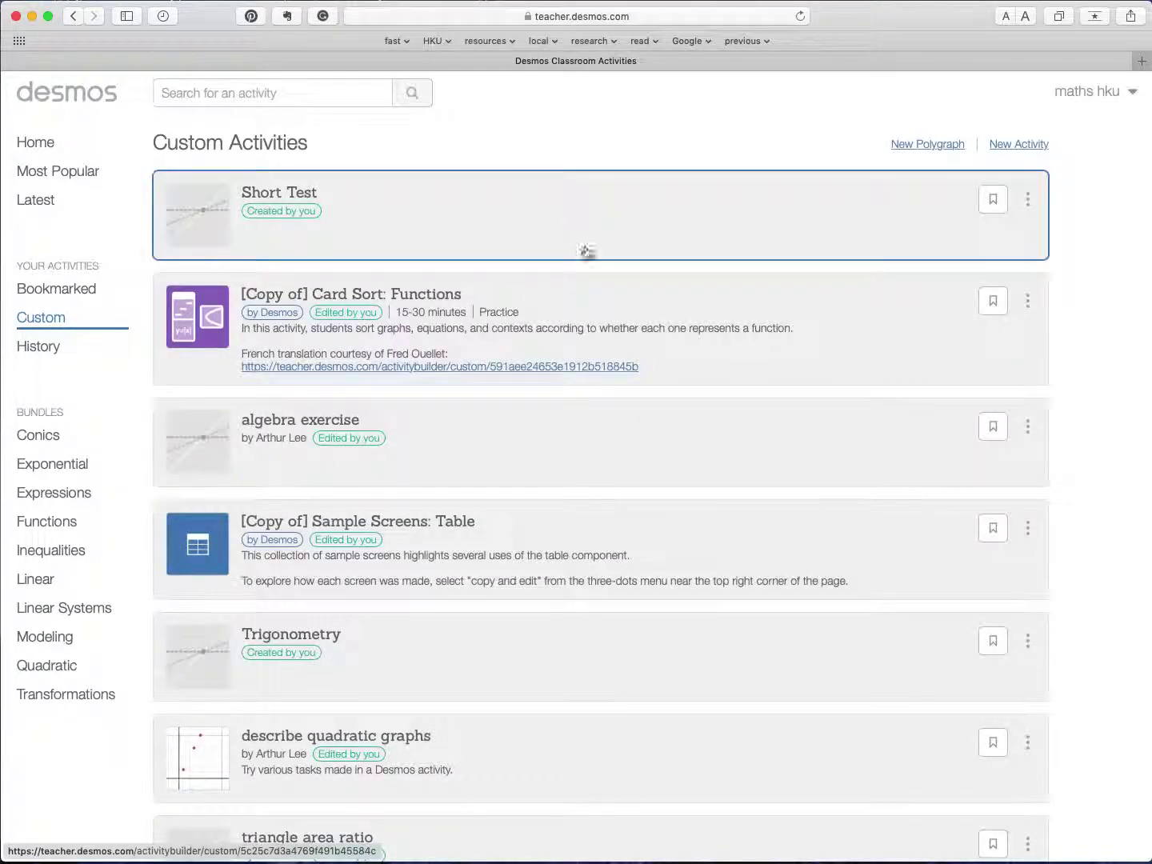
pyautogui.click(1029, 146)
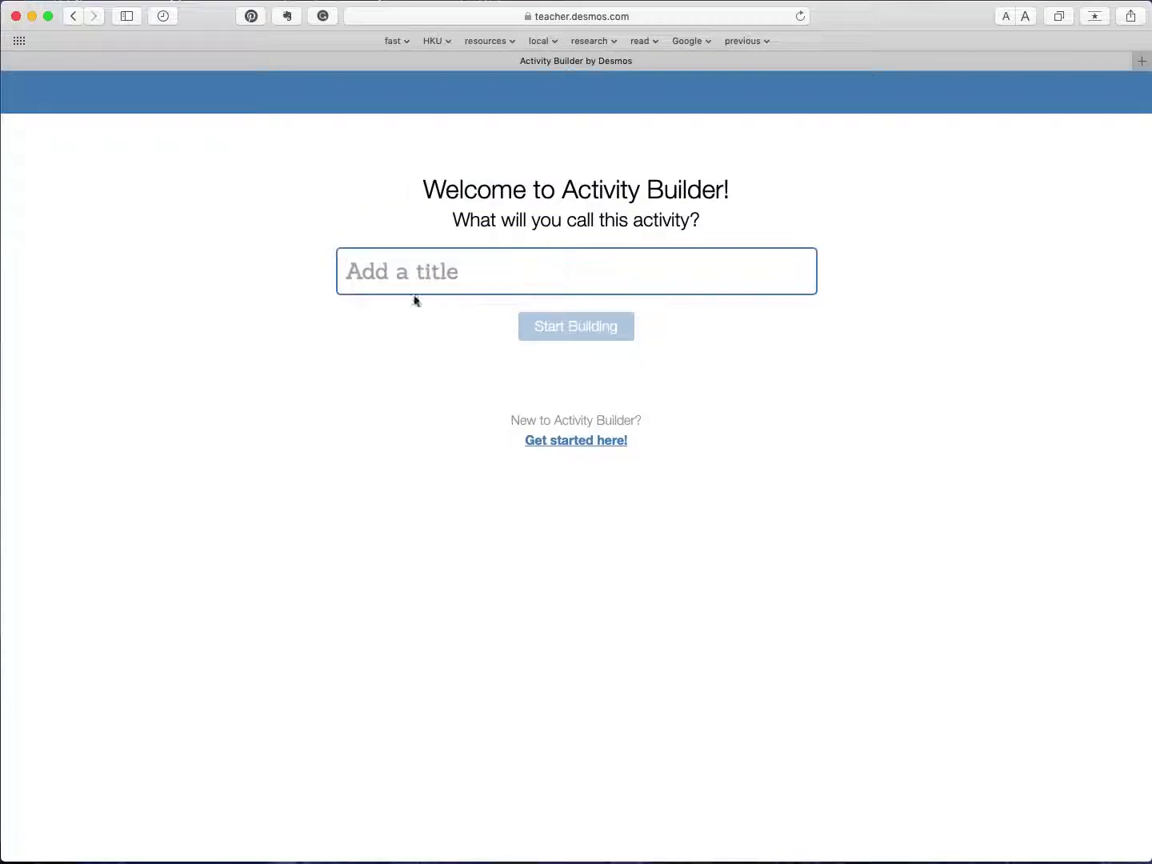
pyautogui.write('quiz')
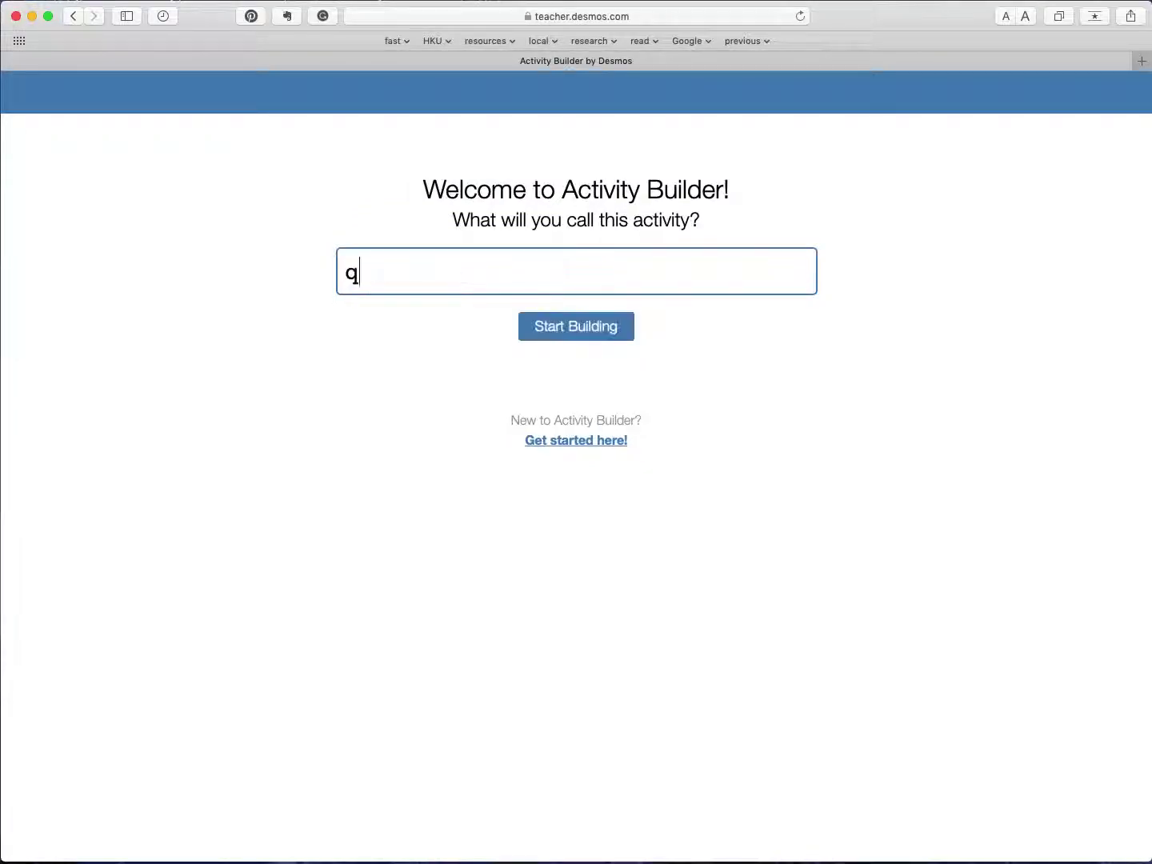
pyautogui.click(596, 327)
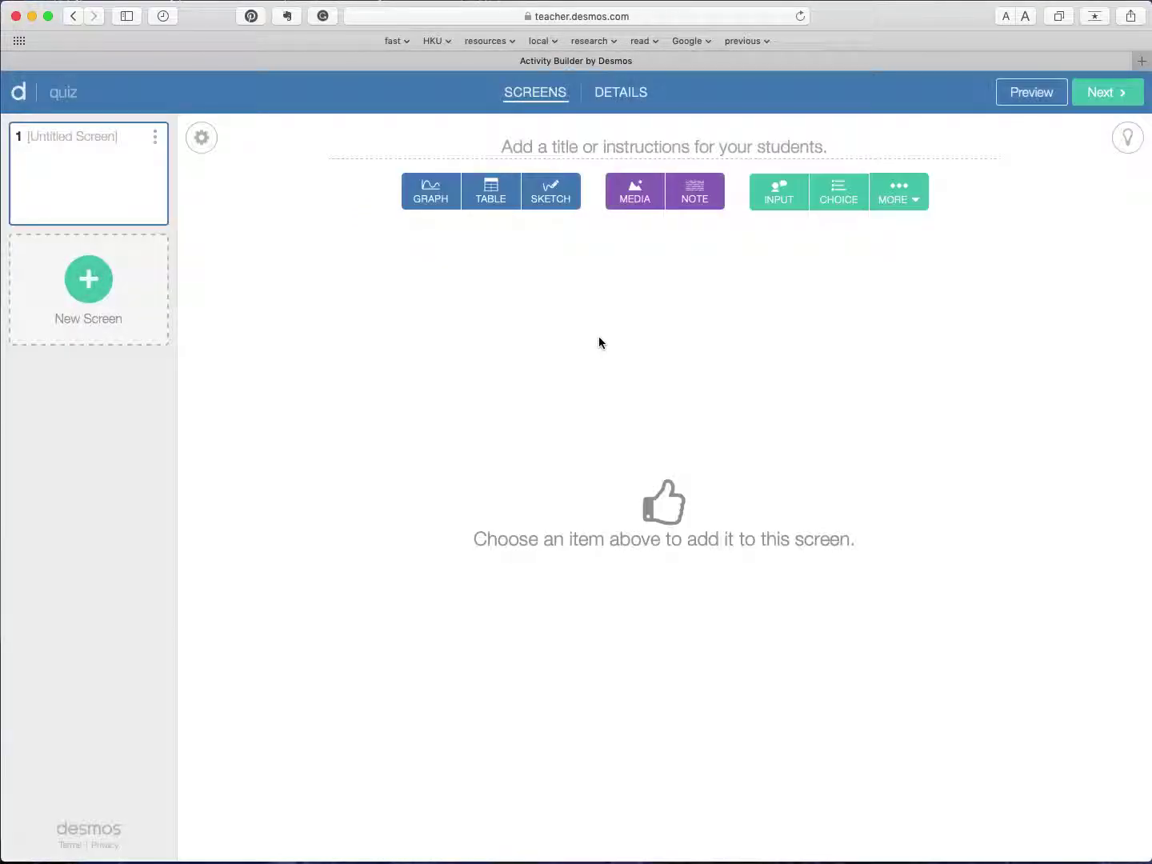
# Step: Add a sketch component to the first screen and give it the Editable Graph background
pyautogui.click(543, 197)
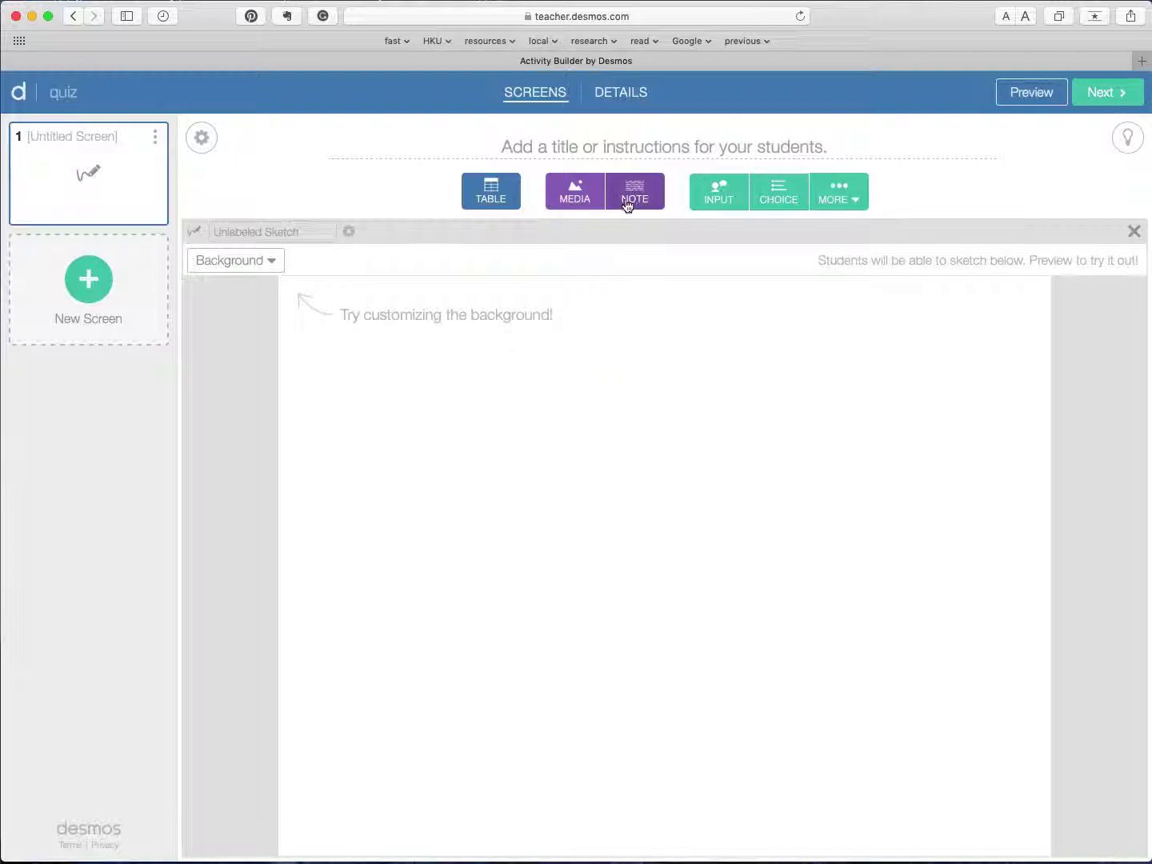
pyautogui.click(1133, 231)
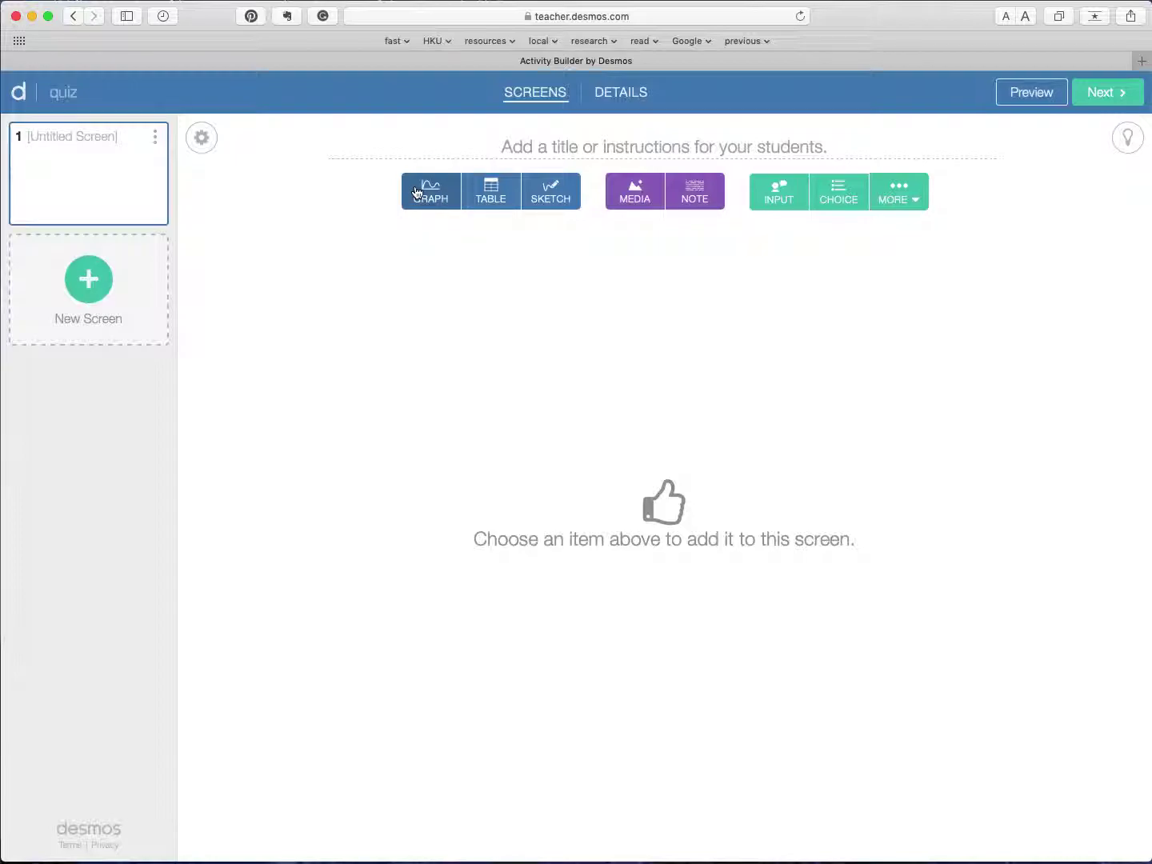
pyautogui.click(550, 191)
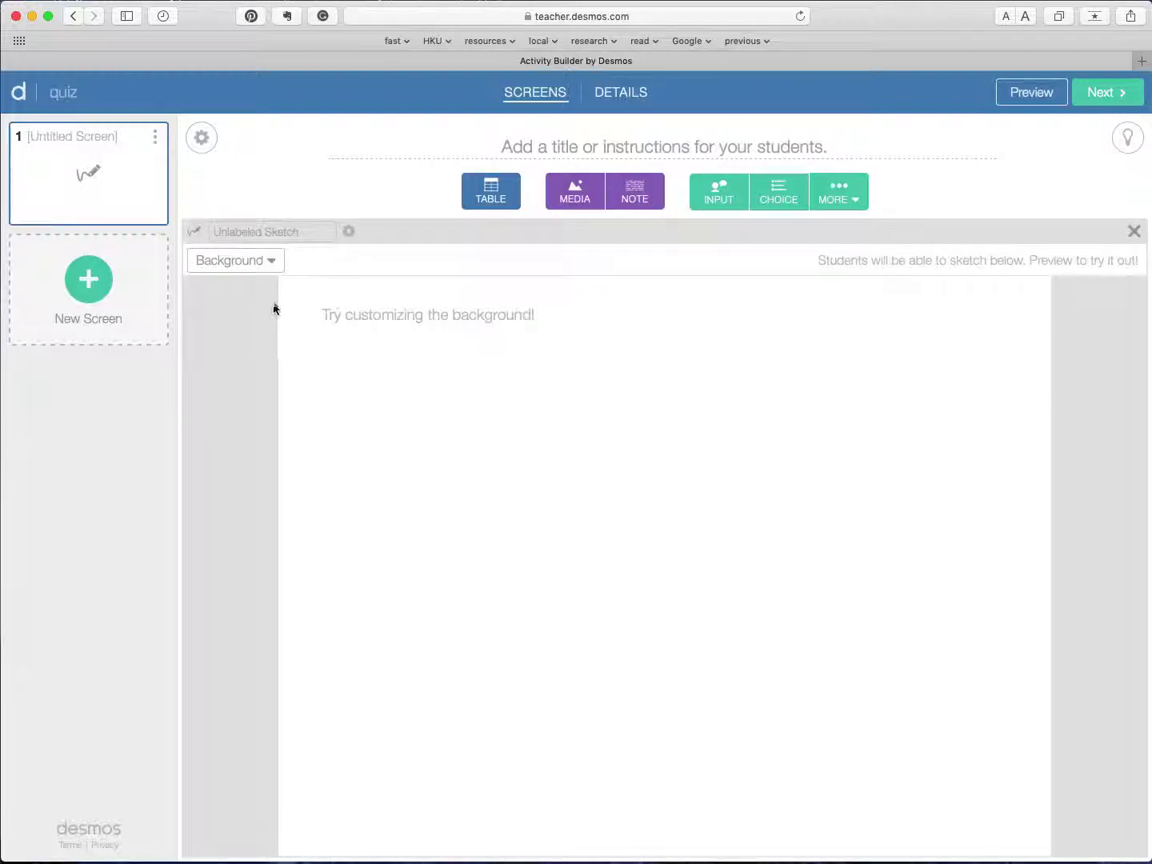
pyautogui.click(272, 262)
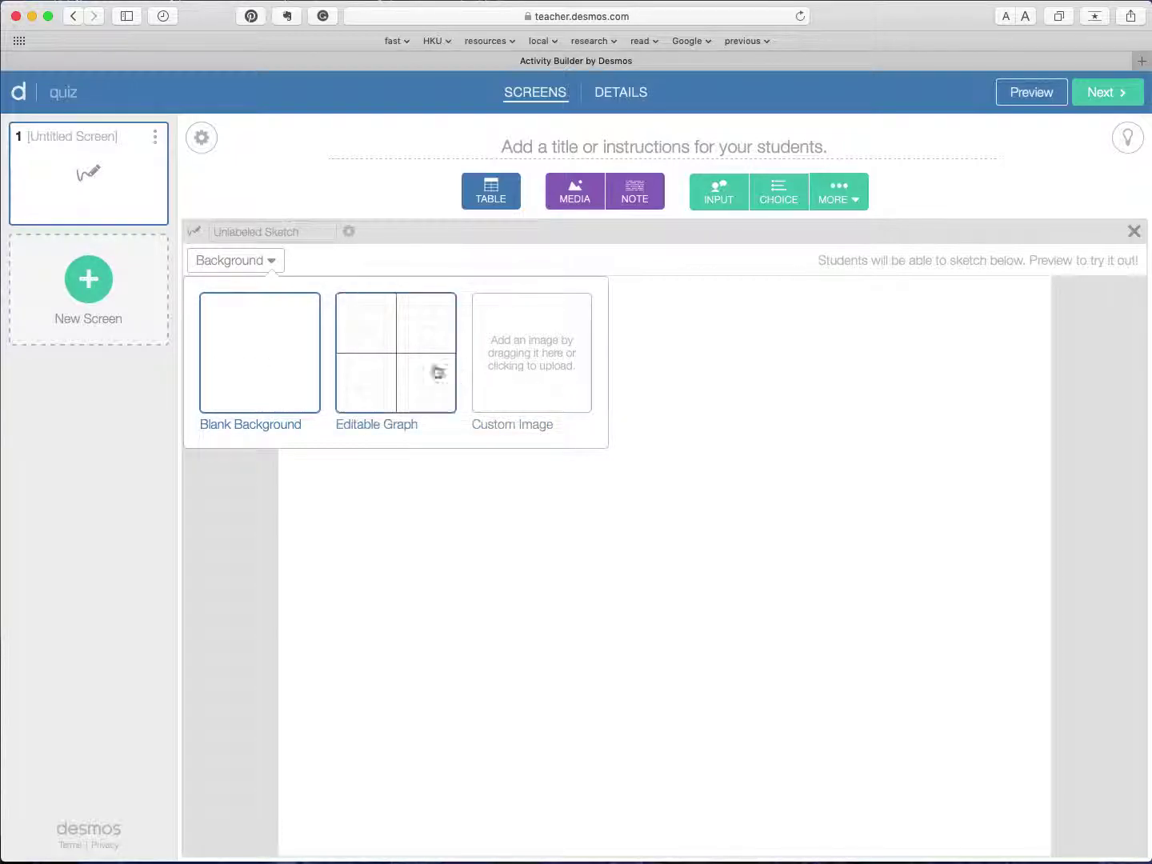
pyautogui.click(418, 367)
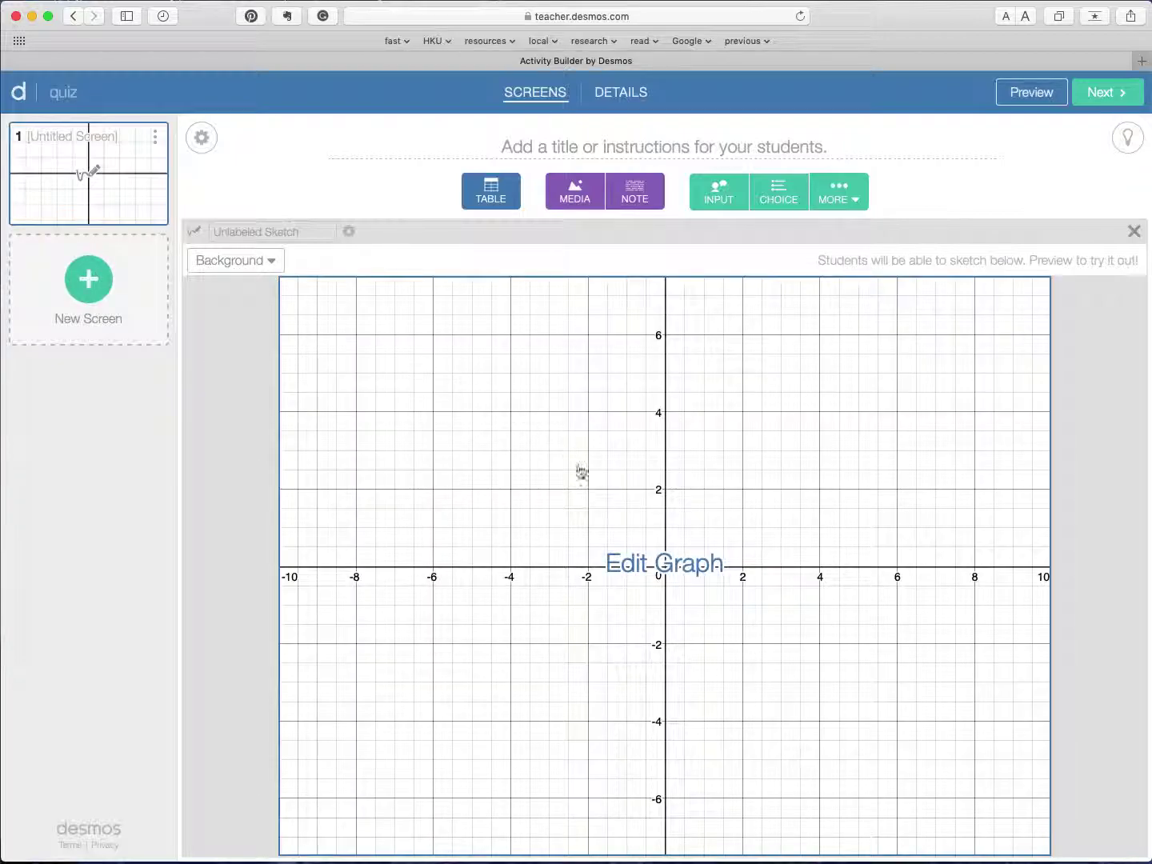
# Step: Plot the point (3,4) on the sketch's background graph and shift the axes to favour the first quadrant
pyautogui.click(601, 452)
pyautogui.click(169, 193)
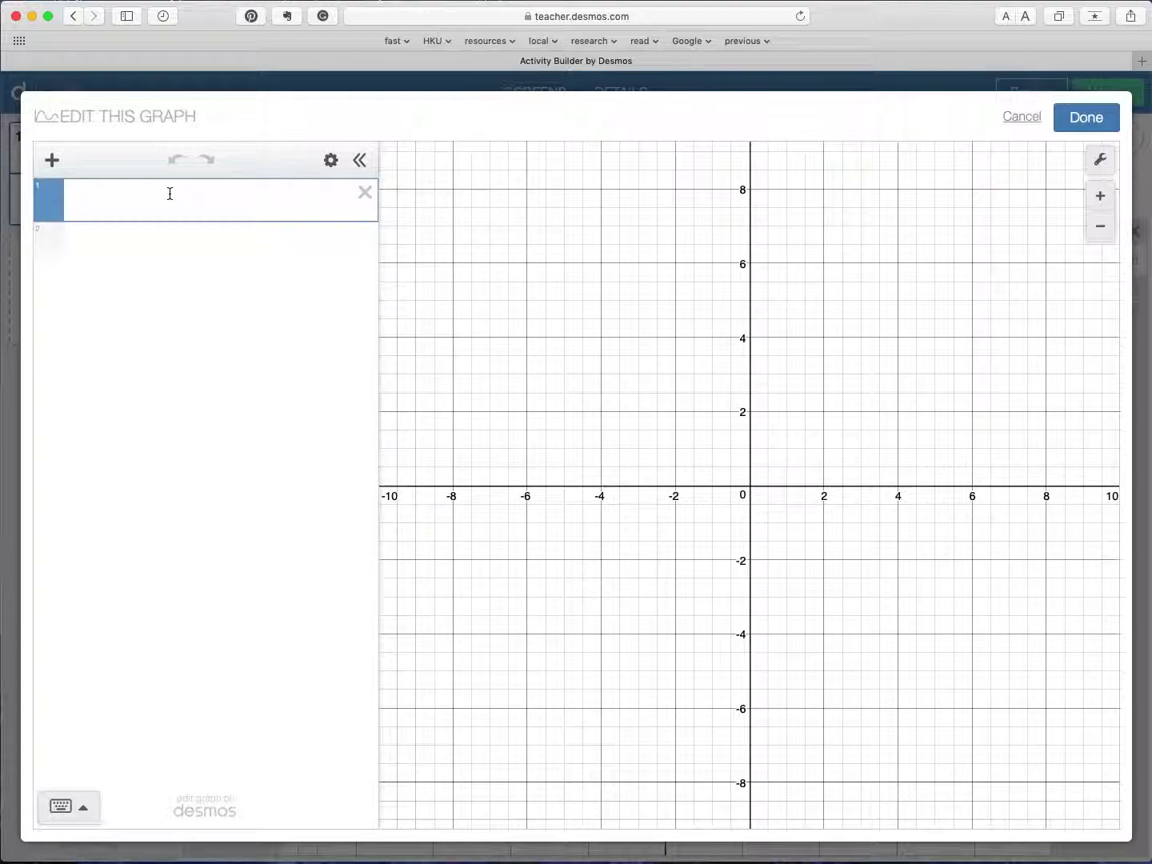
pyautogui.write('(3,4)')
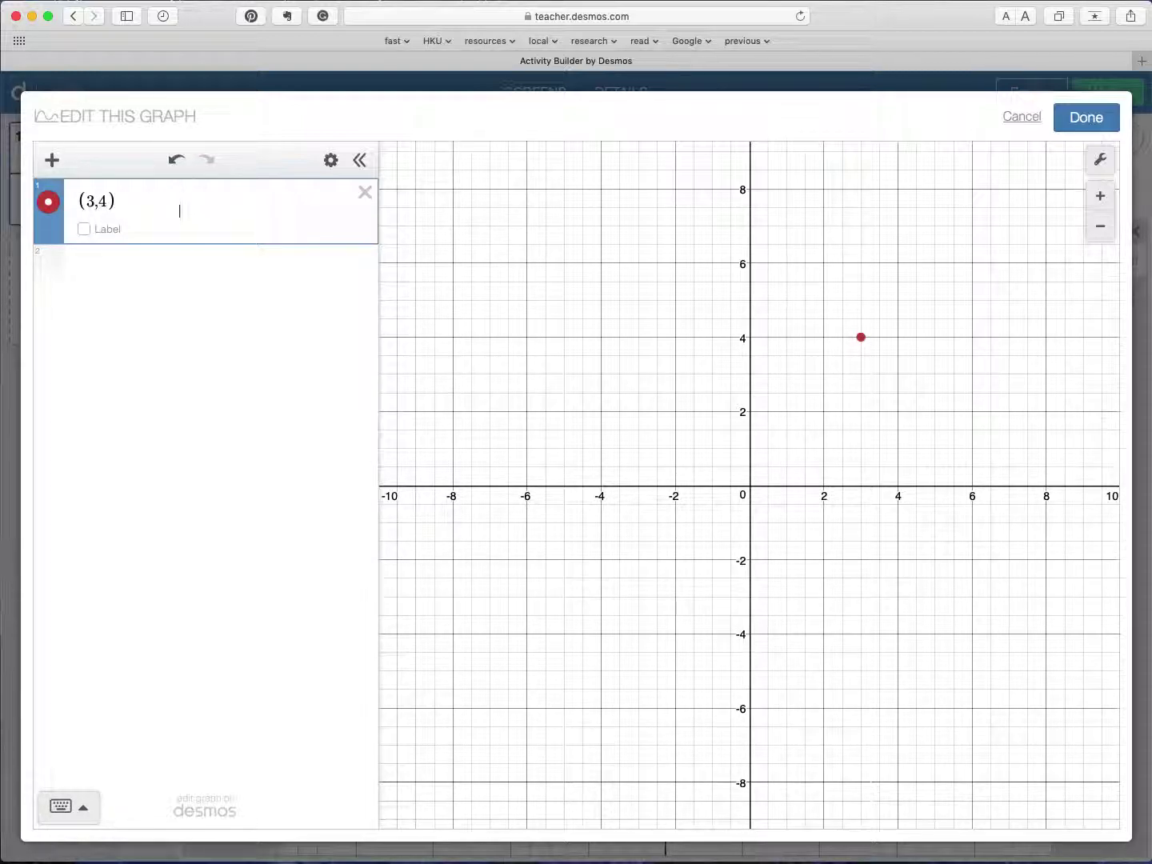
pyautogui.moveTo(796, 372); pyautogui.dragTo(626, 415)
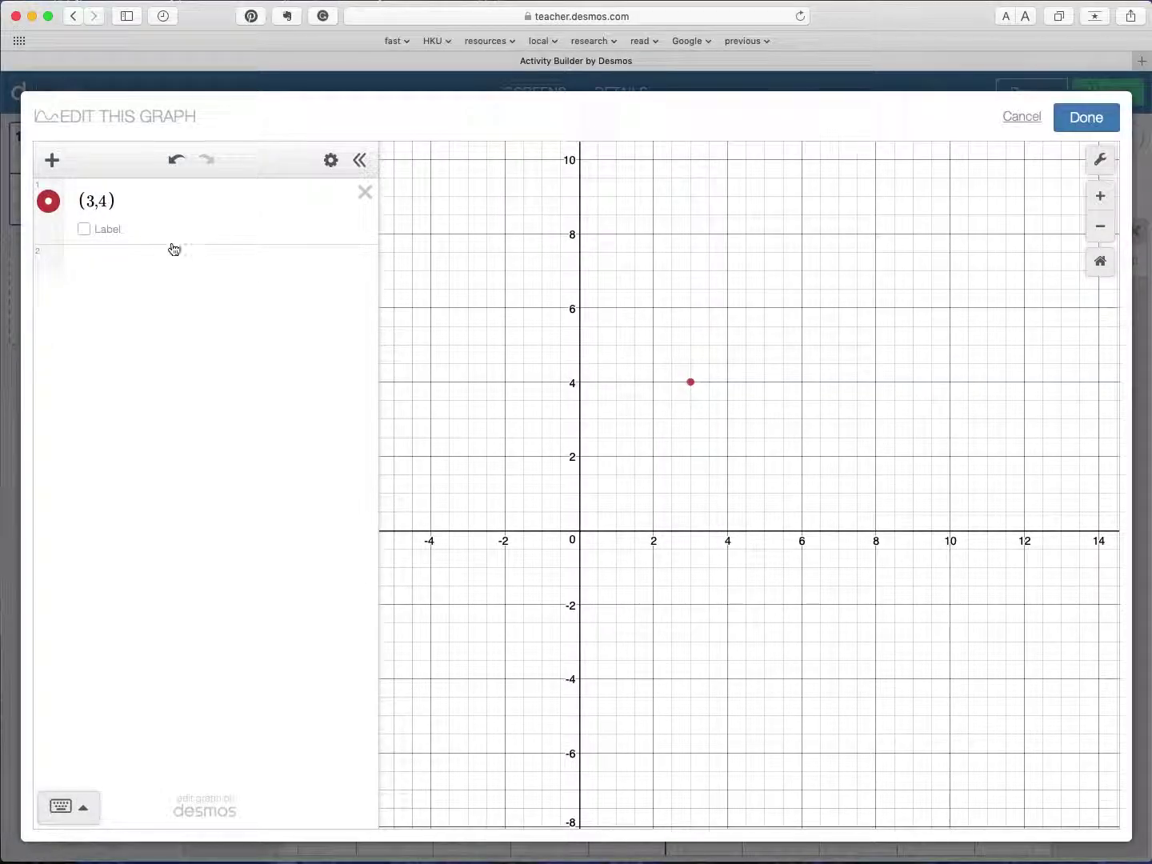
# Step: Try labelling the plotted point as A and clear that label again
pyautogui.click(85, 230)
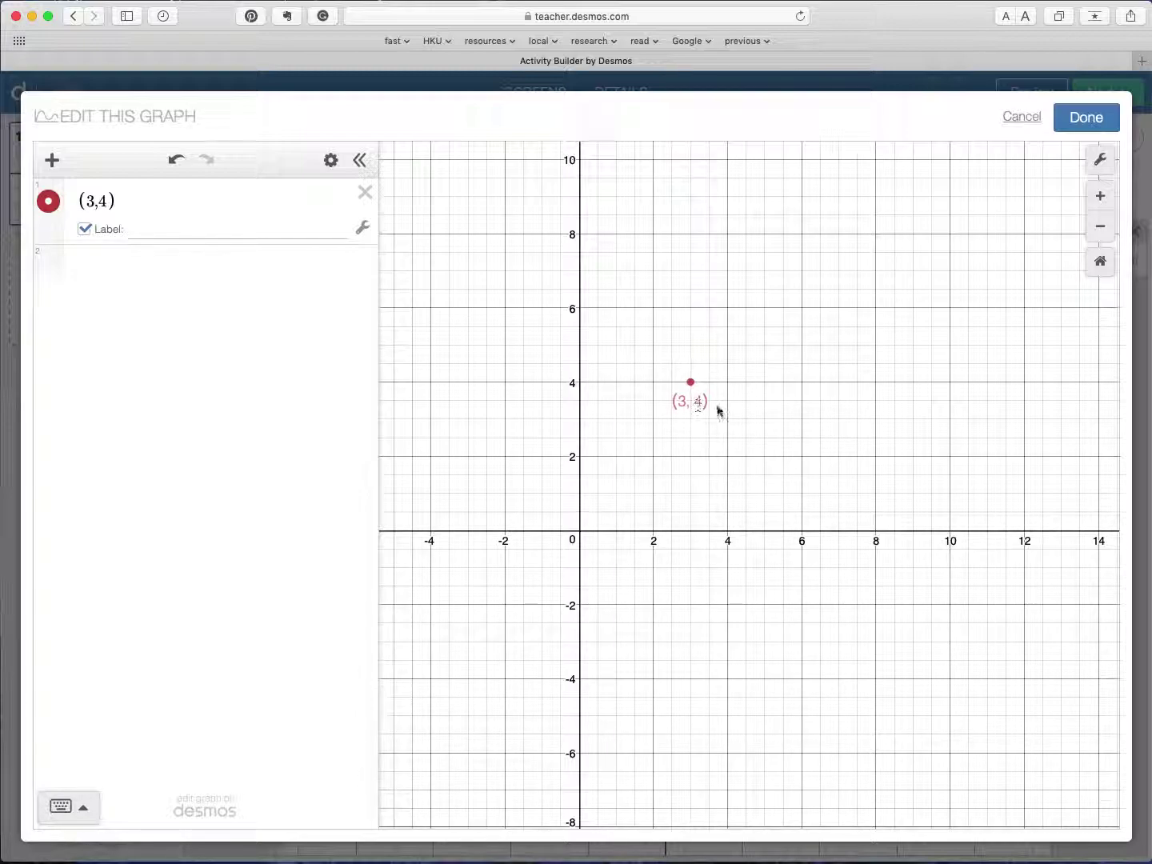
pyautogui.click(149, 230)
pyautogui.write('A')
pyautogui.click(779, 342)
pyautogui.click(146, 227)
pyautogui.press('BackSpace')
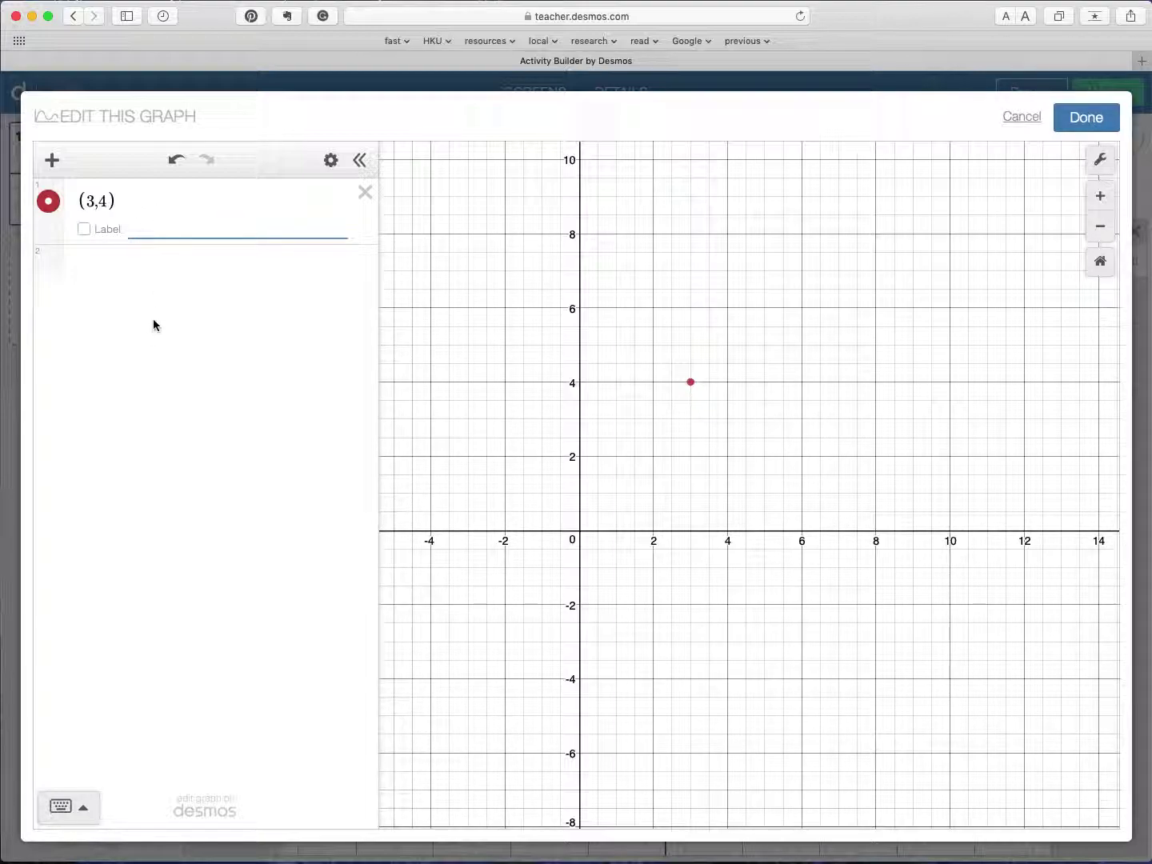
# Step: Label the plotted point with its coordinates and finish editing the background graph
pyautogui.click(84, 229)
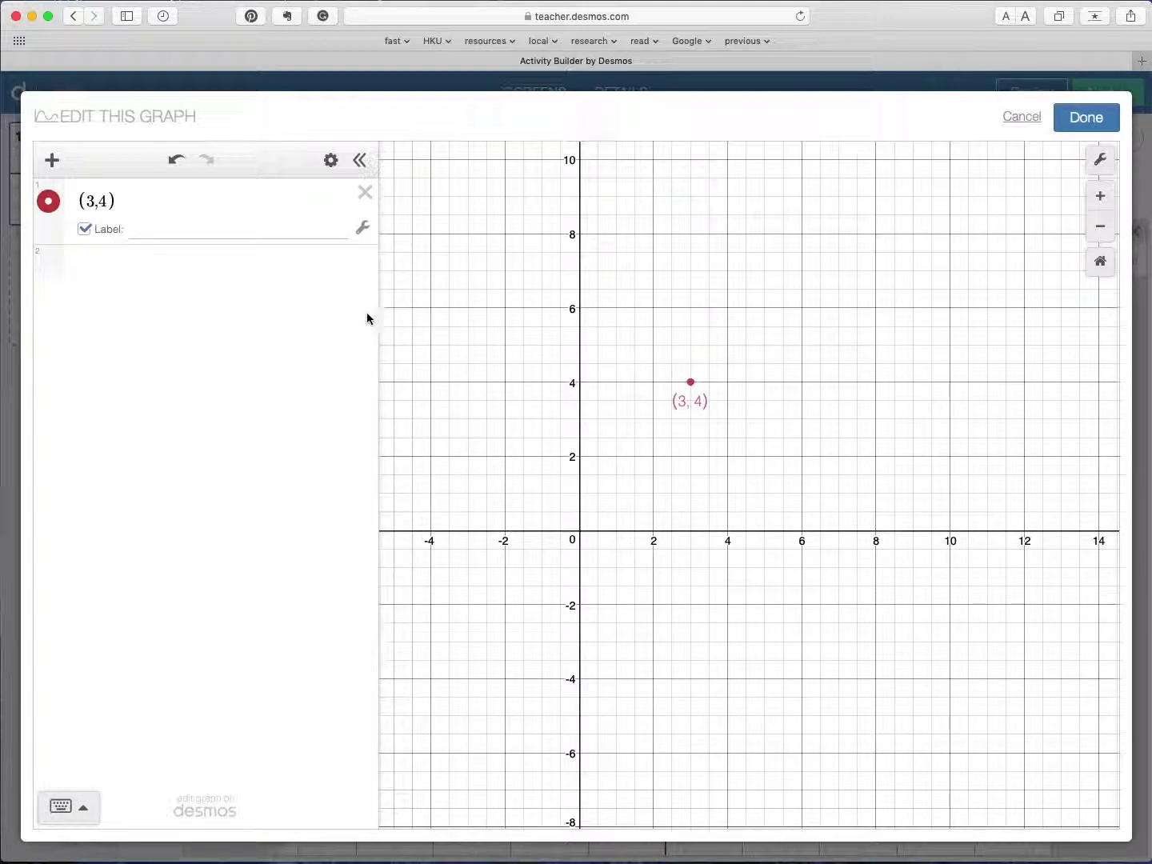
pyautogui.click(1098, 120)
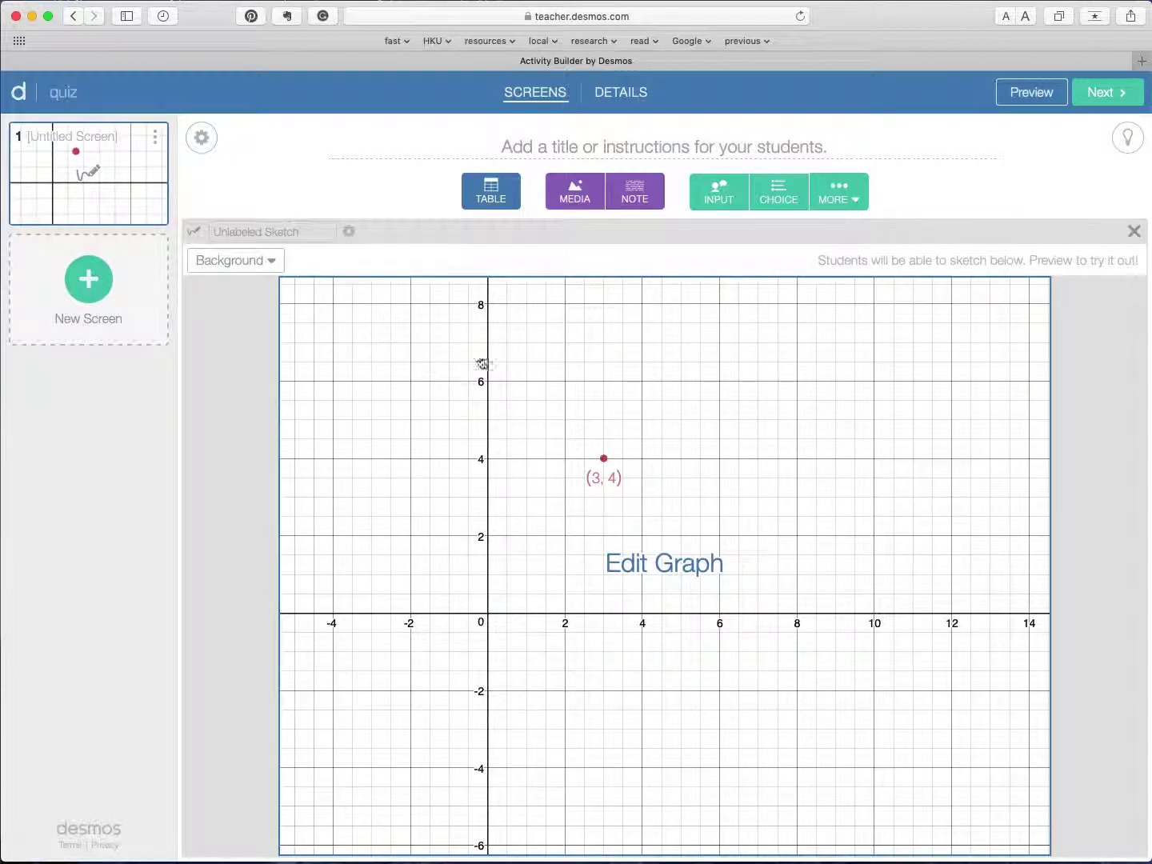
# Step: Add a note reading "Which of the following lines contain the point (3,4)?" with the coordinates as a math expression
pyautogui.click(635, 195)
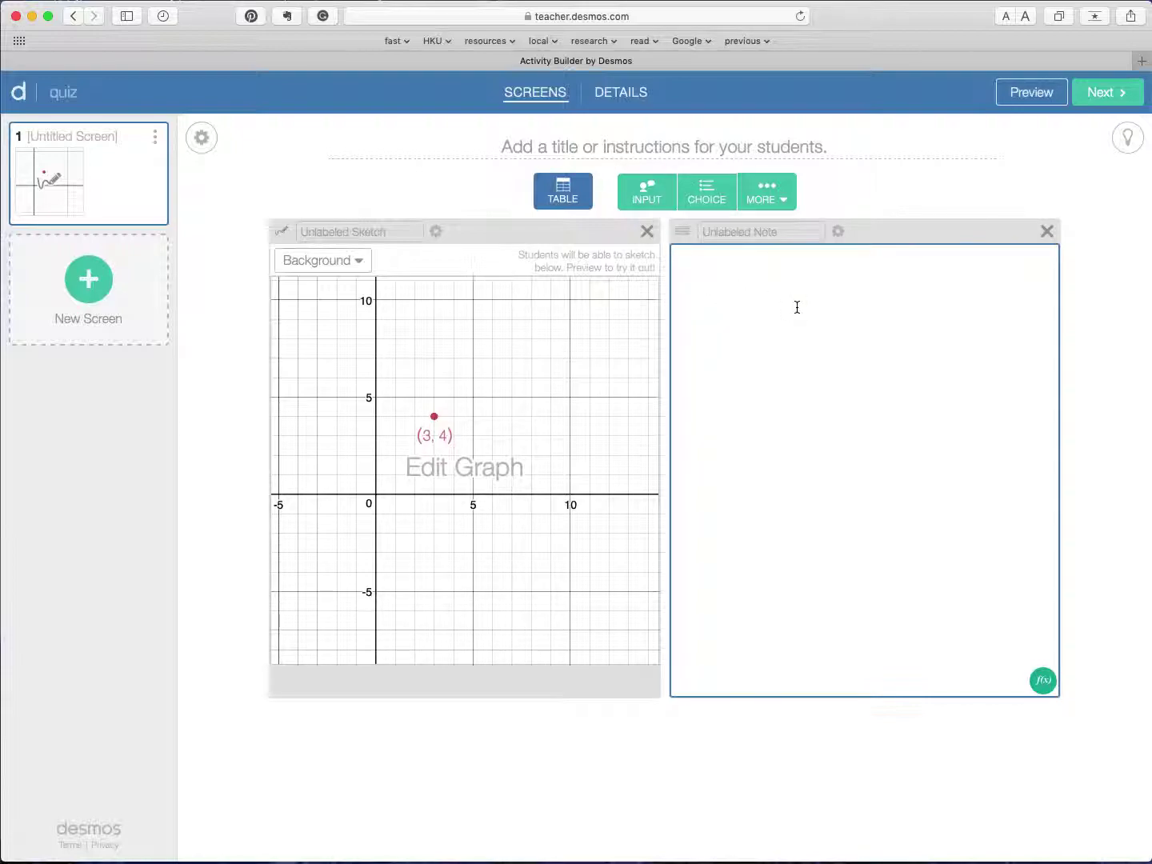
pyautogui.write('Which of the following lines contai')
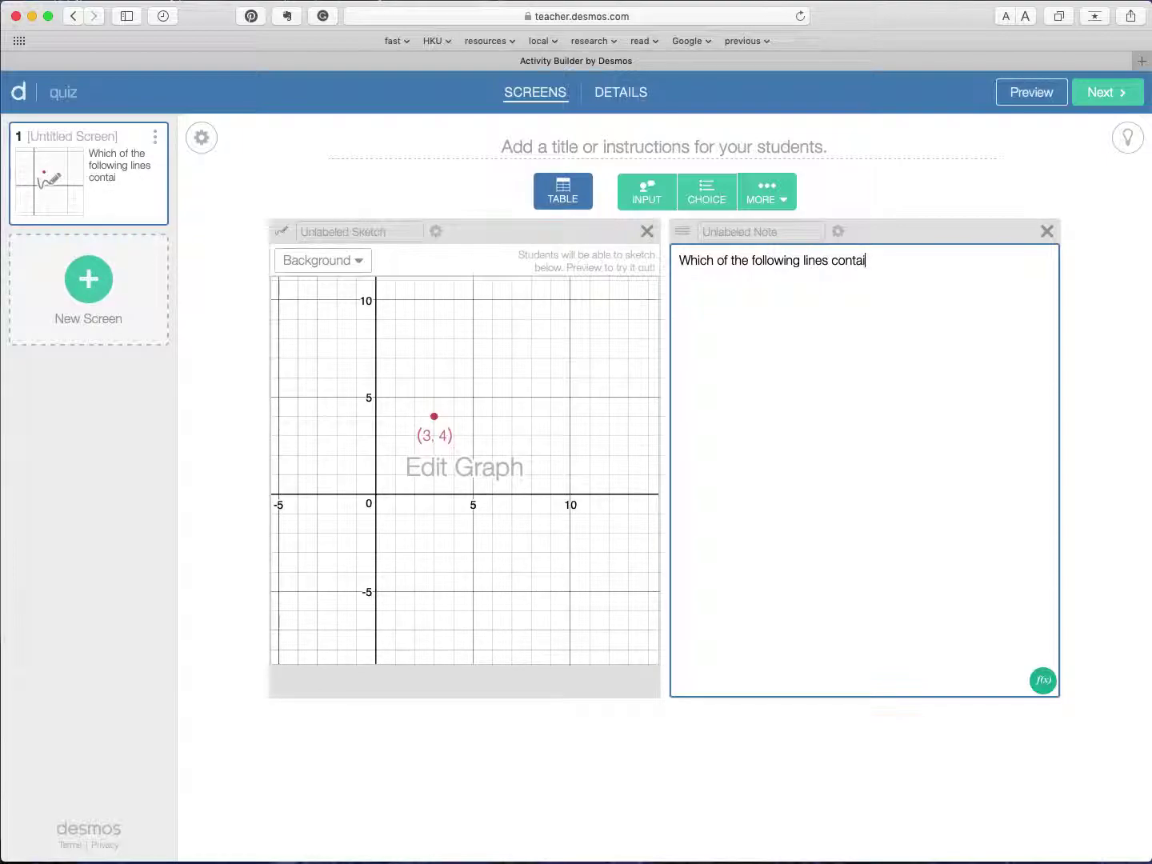
pyautogui.write('n the point')
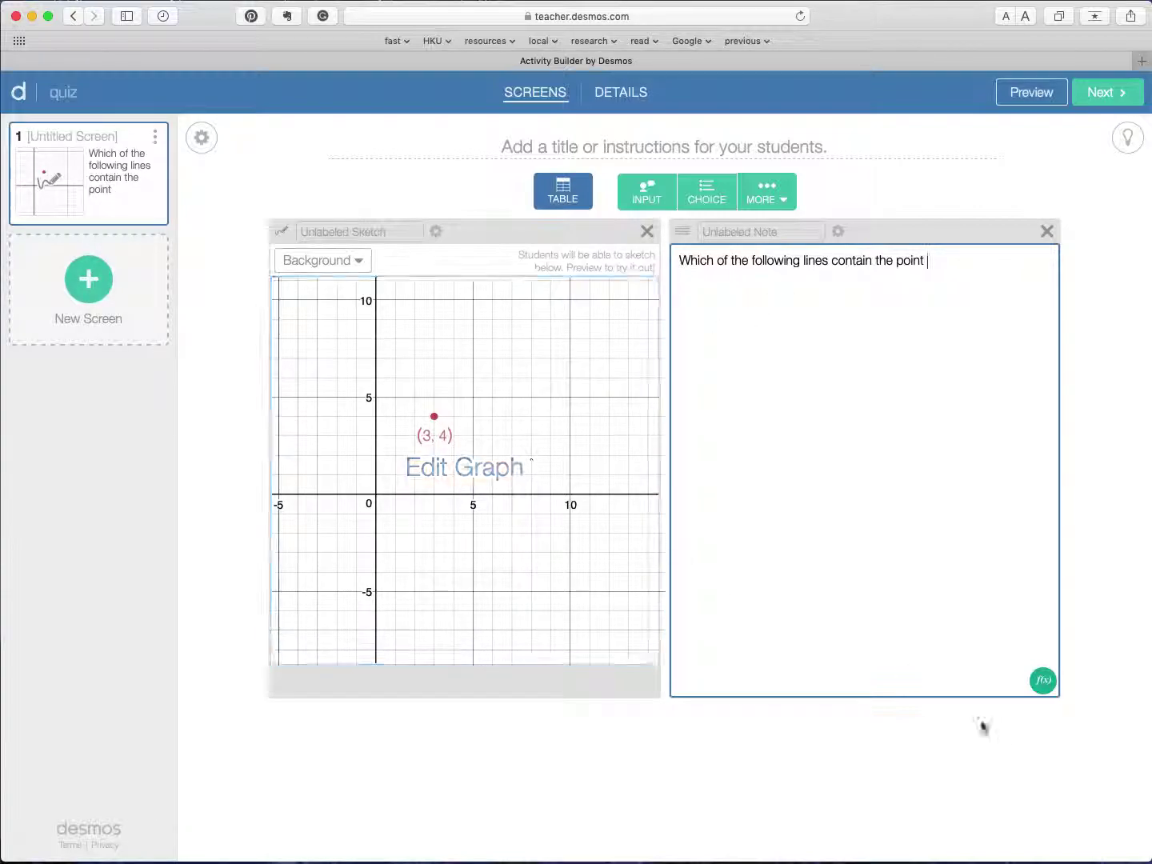
pyautogui.click(1042, 681)
pyautogui.write('(3,4')
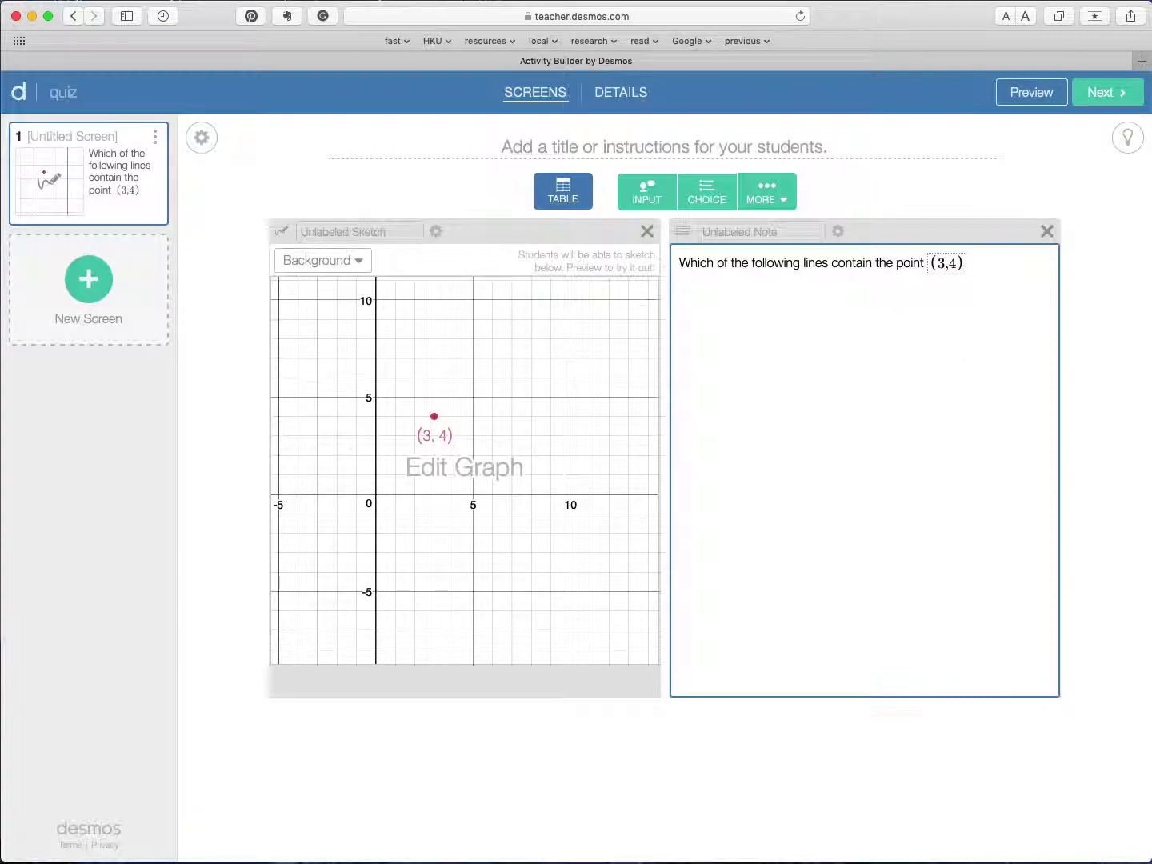
pyautogui.click(1000, 266)
pyautogui.write('?')
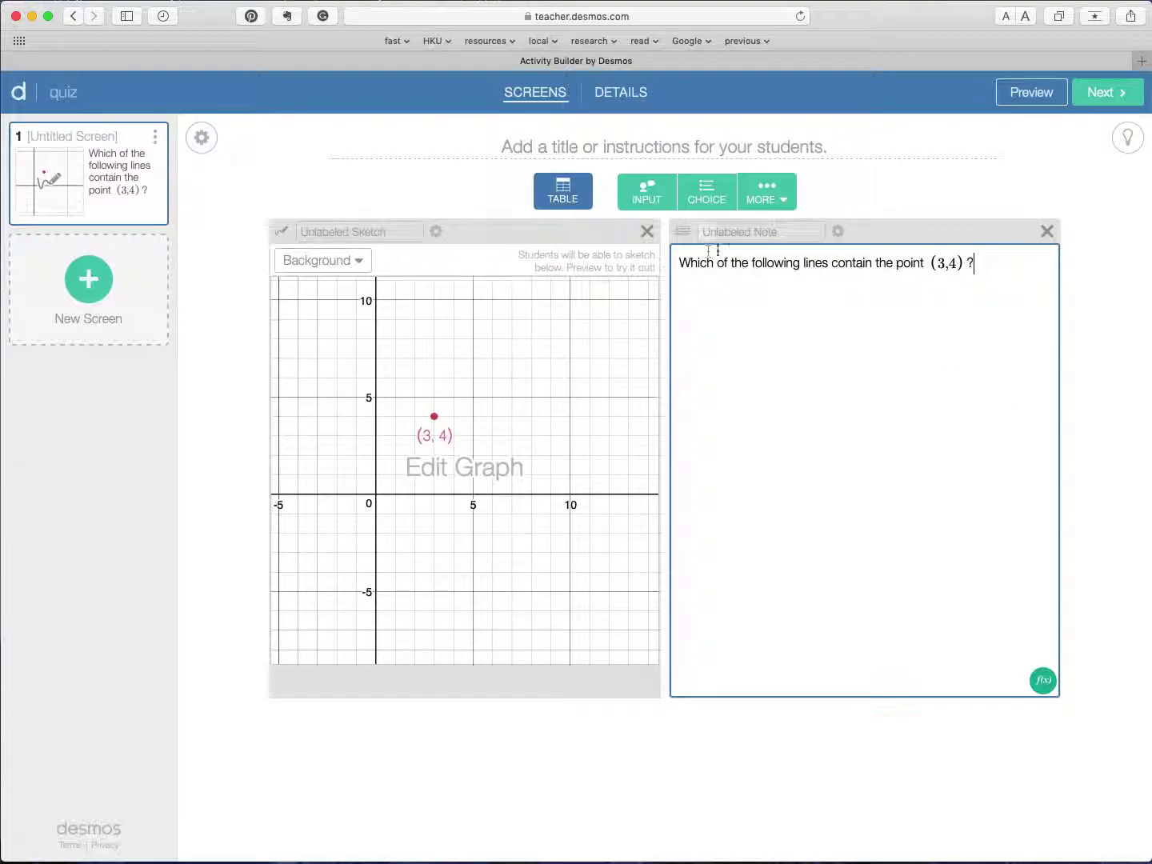
# Step: Add a multiple-choice component with the math options 3x + 4y = 0 and 3x + 4y = 1
pyautogui.click(707, 195)
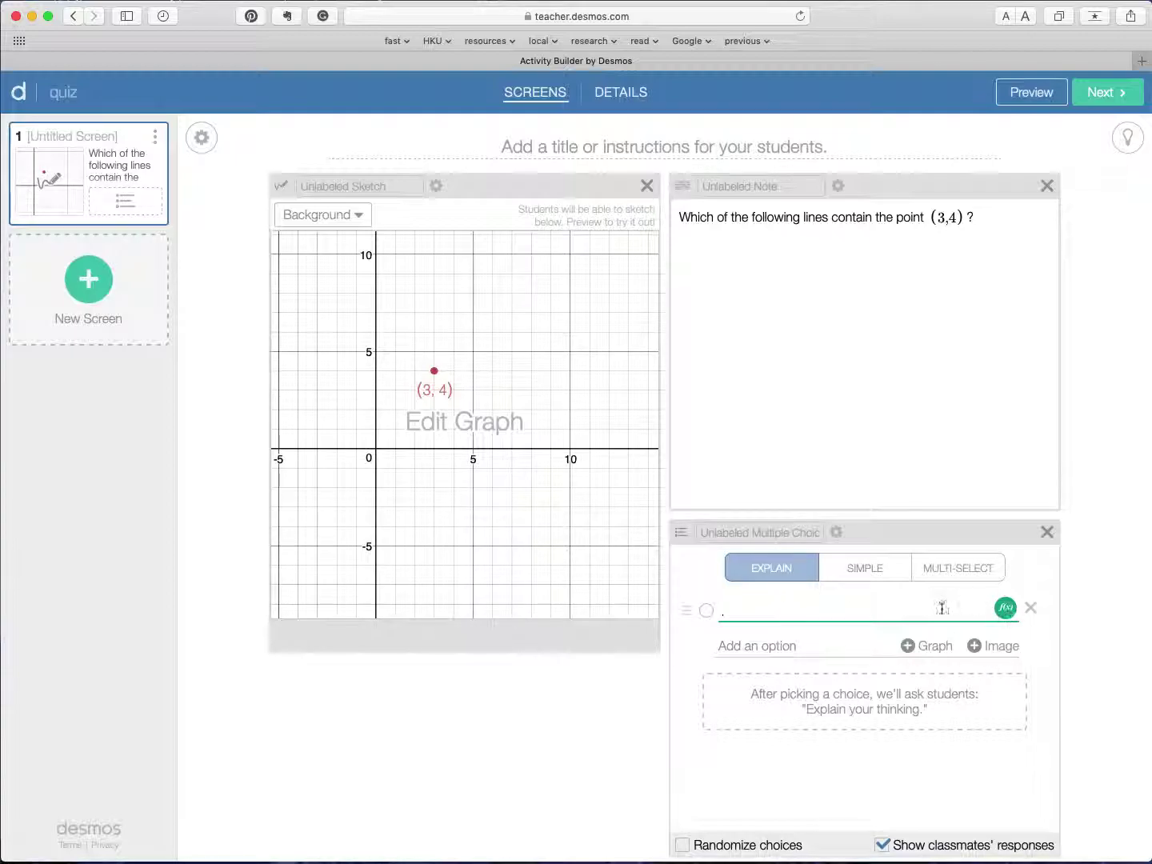
pyautogui.click(1006, 609)
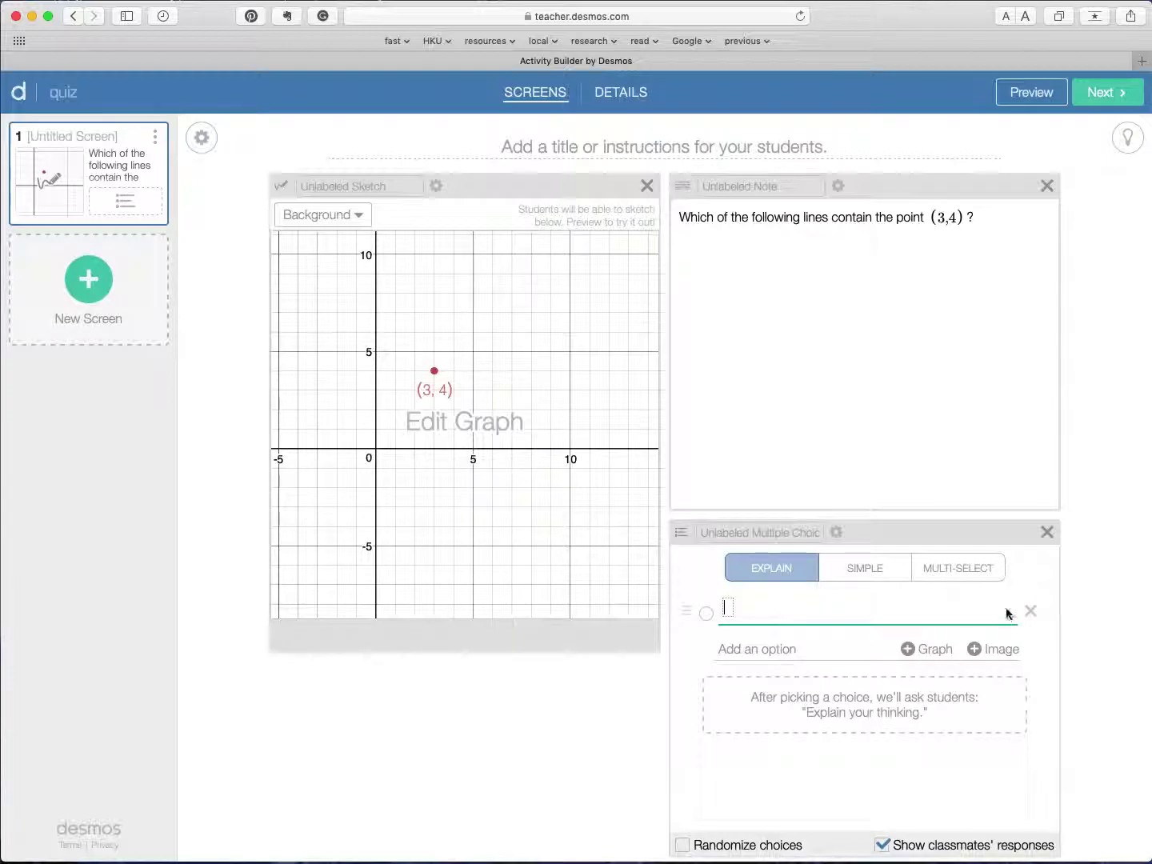
pyautogui.write('3x ')
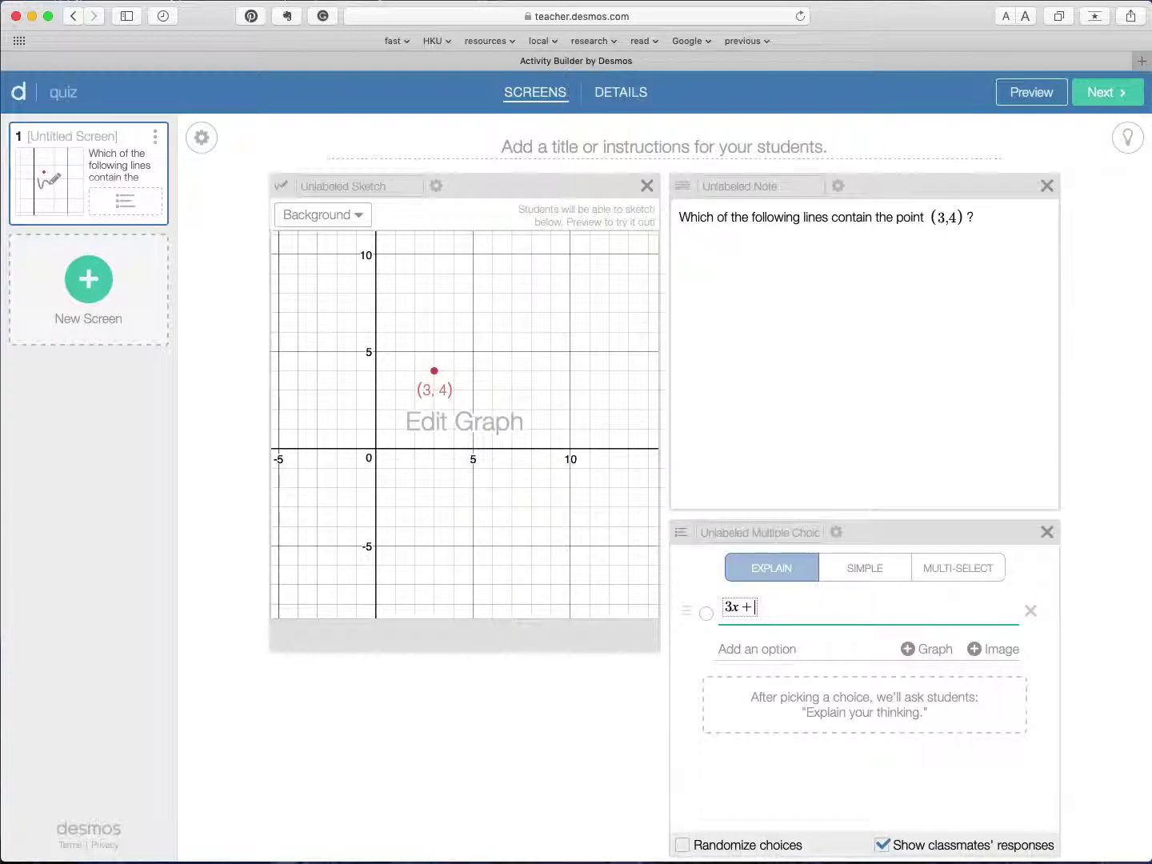
pyautogui.write('+ 4y = 0')
pyautogui.click(739, 648)
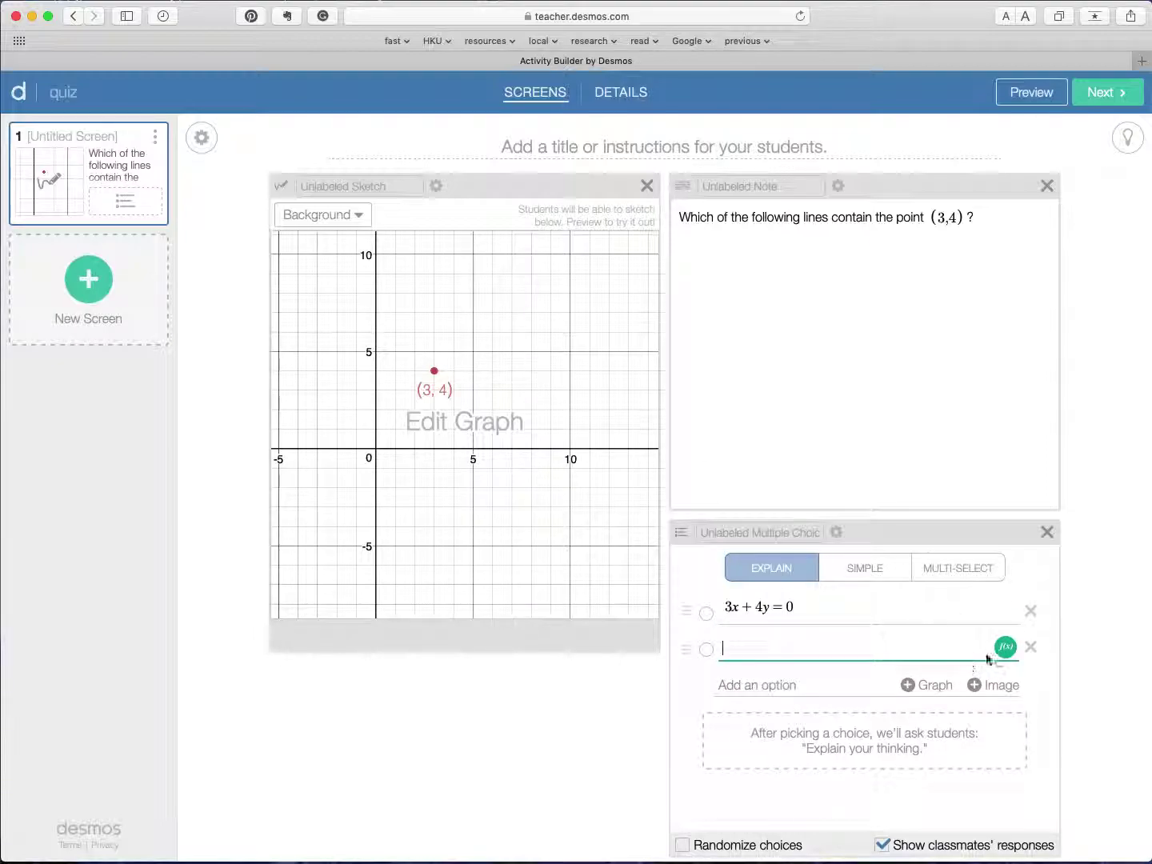
pyautogui.write('3x ')
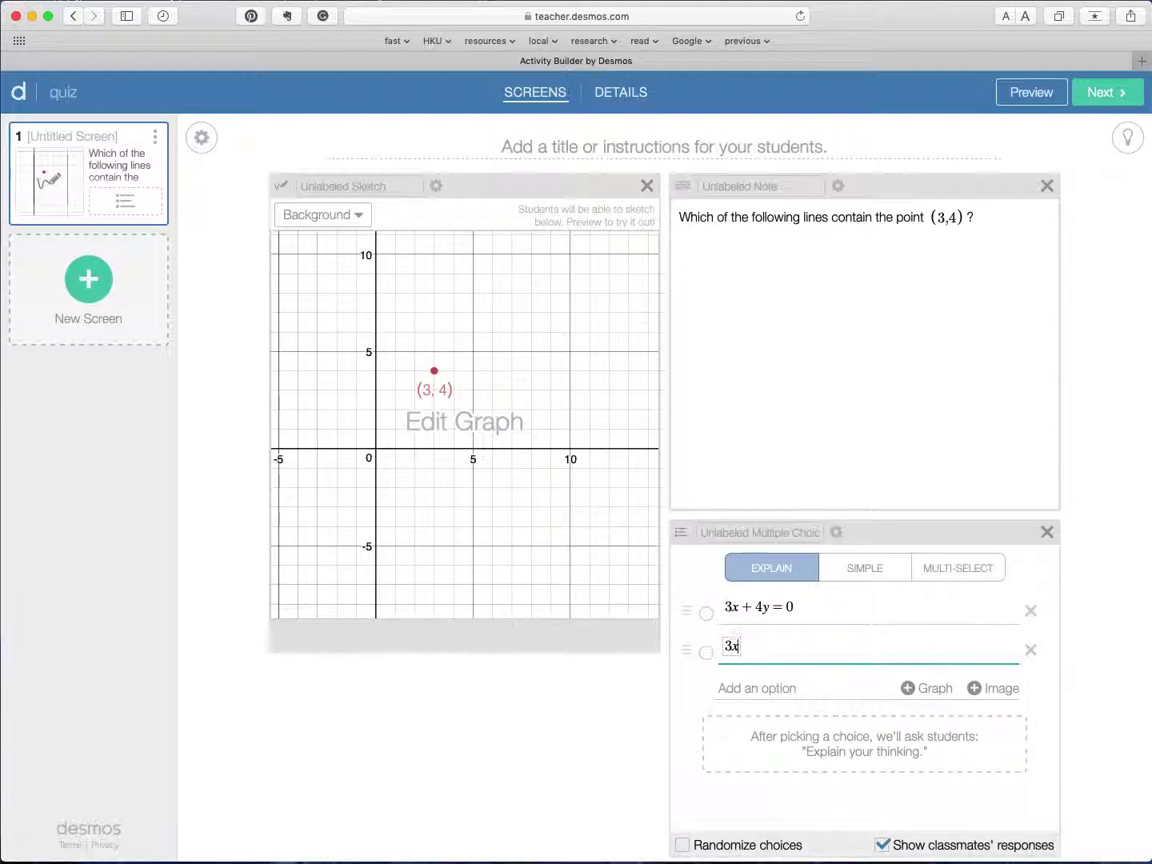
pyautogui.write('+ 4y = 1')
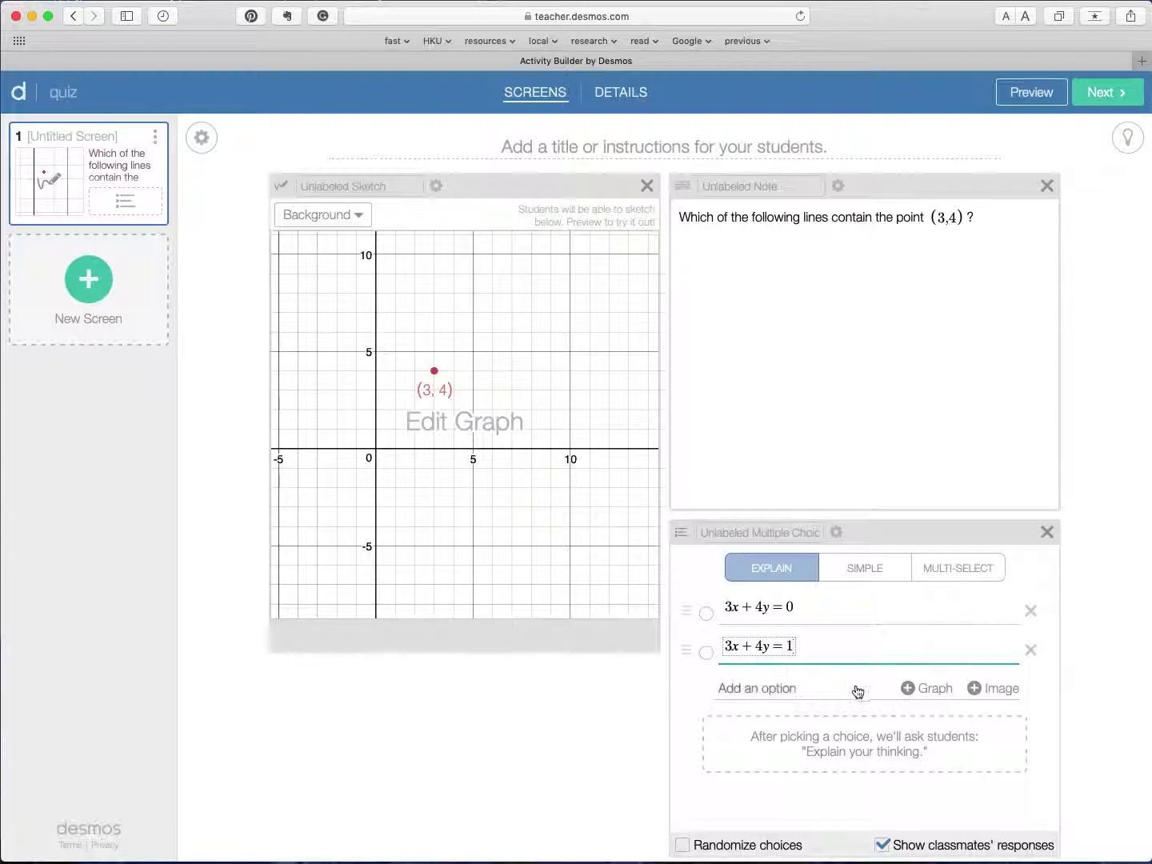
# Step: Add the third answer option as the math expression y = 1/2(x − 3) + 4
pyautogui.click(784, 688)
pyautogui.click(1006, 688)
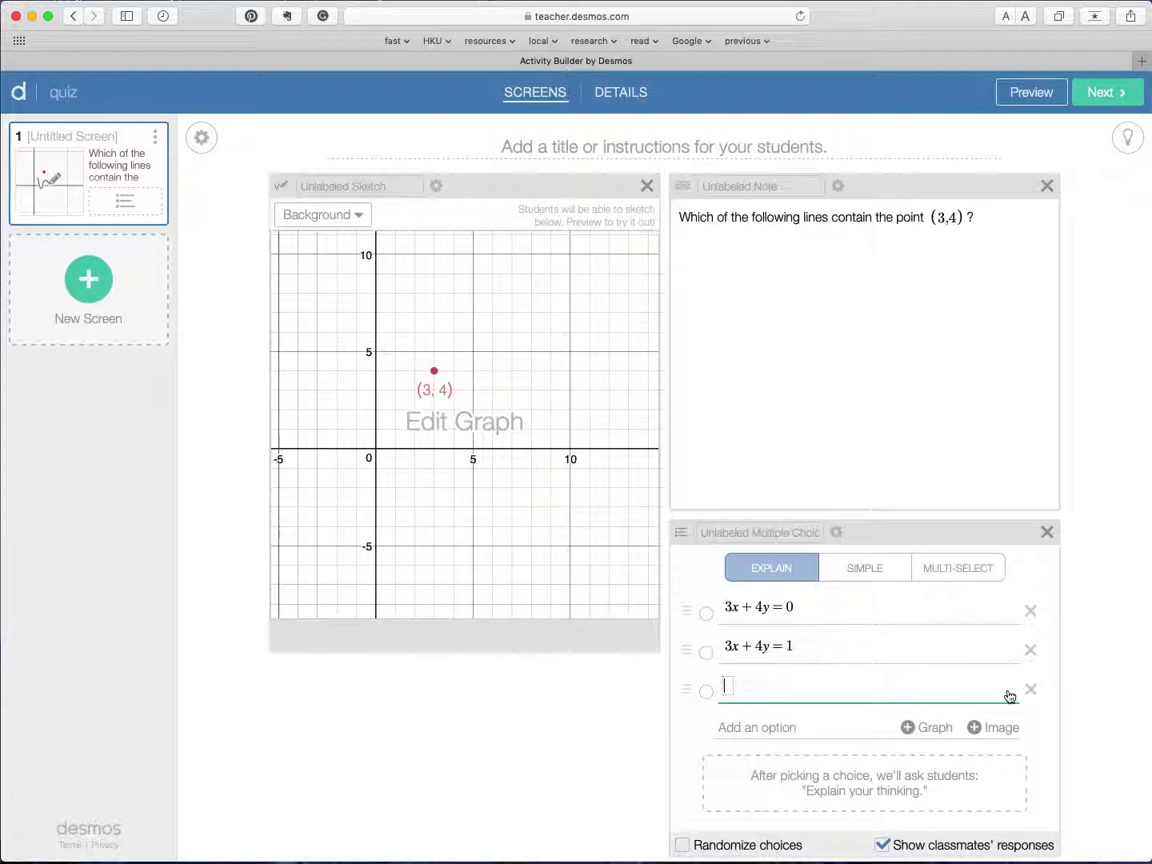
pyautogui.write('y=1/2(')
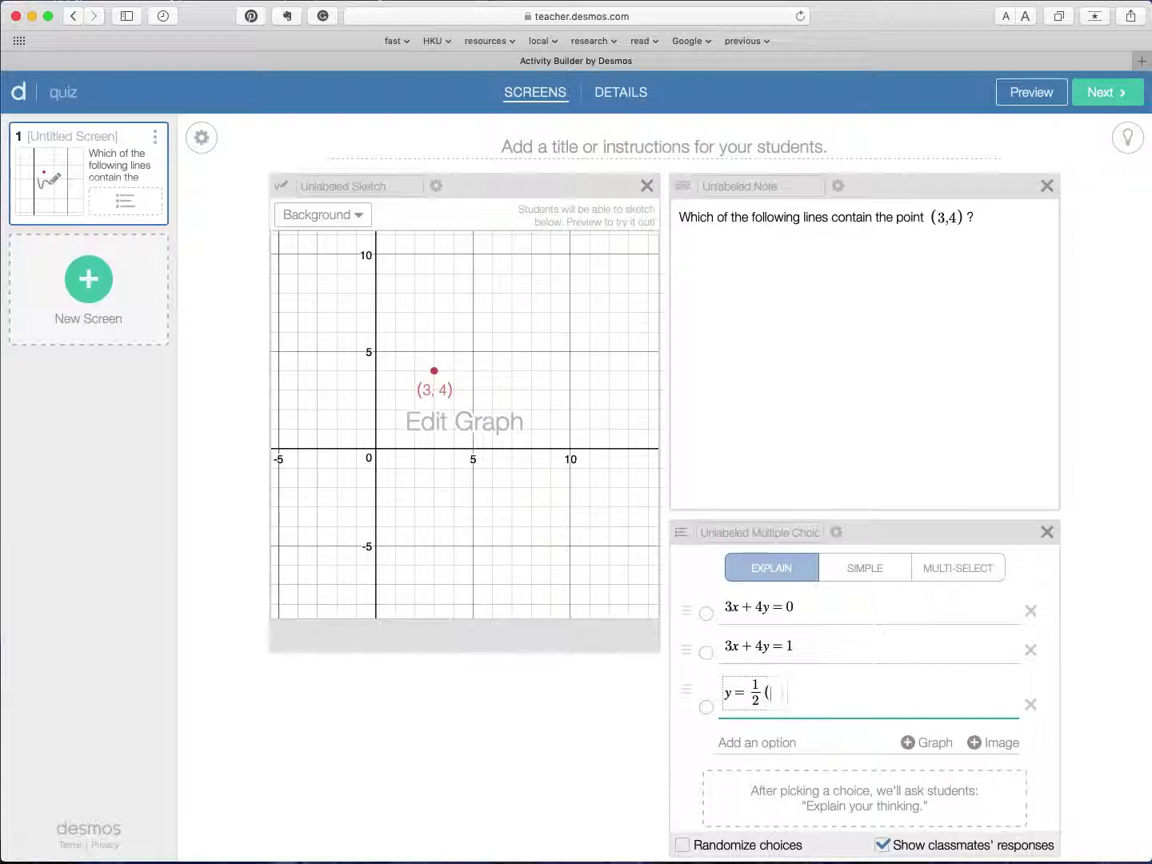
pyautogui.write('-3')
pyautogui.write(')+')
pyautogui.write('4')
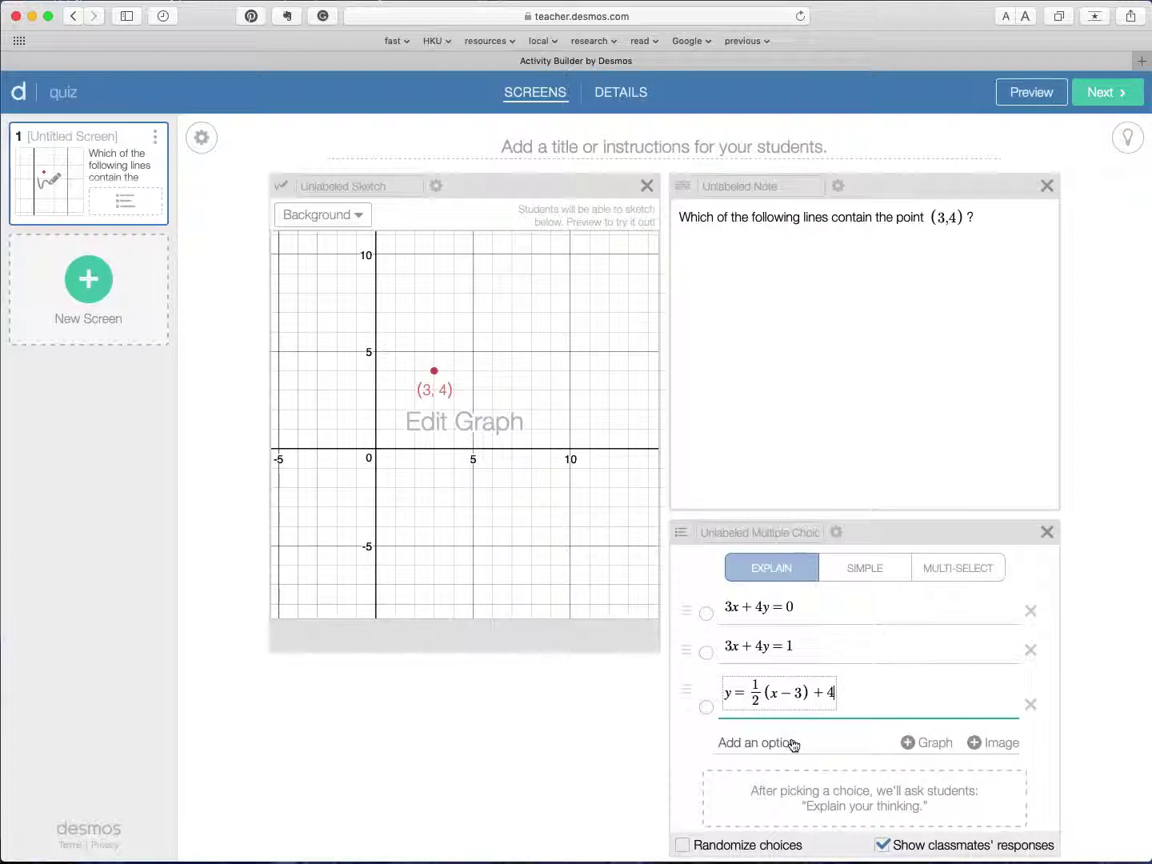
# Step: Add the fourth answer option as the math expression y = 1/2(x + 3) + 4
pyautogui.click(792, 742)
pyautogui.write('y=1')
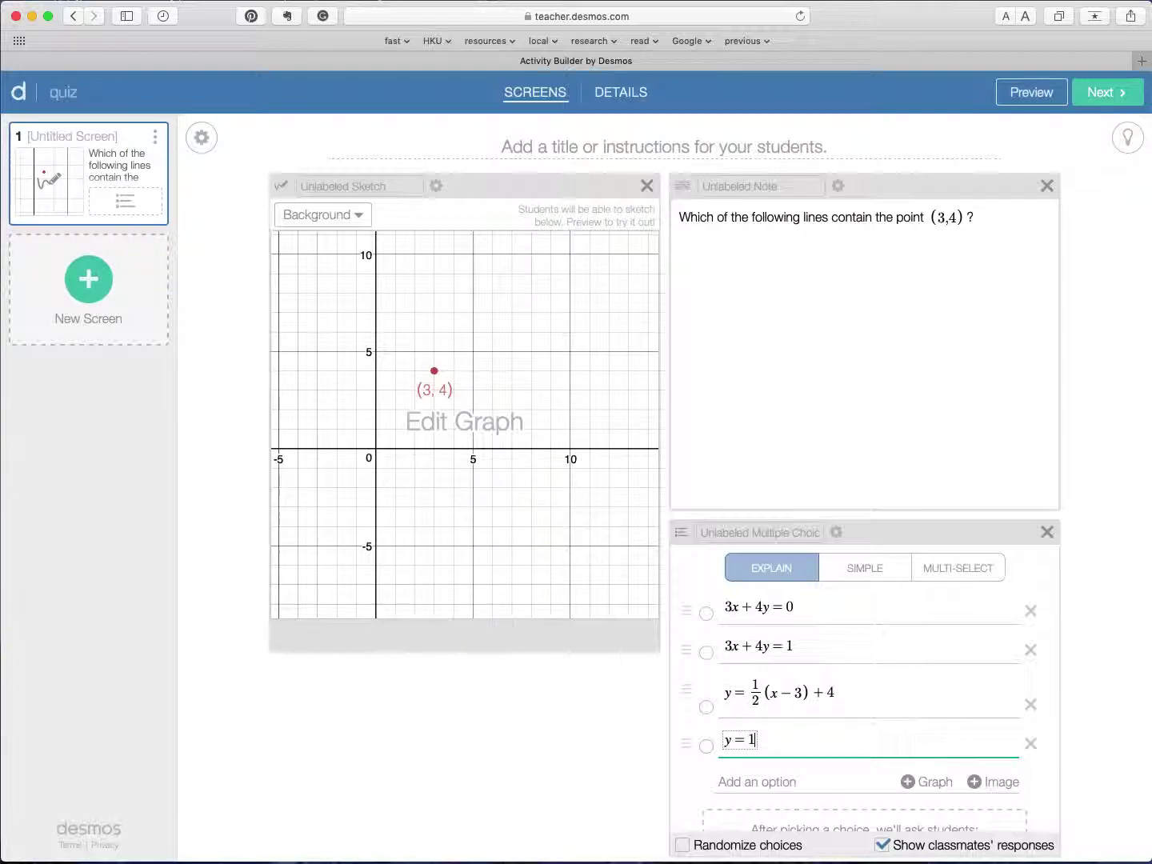
pyautogui.write('/2(x-3')
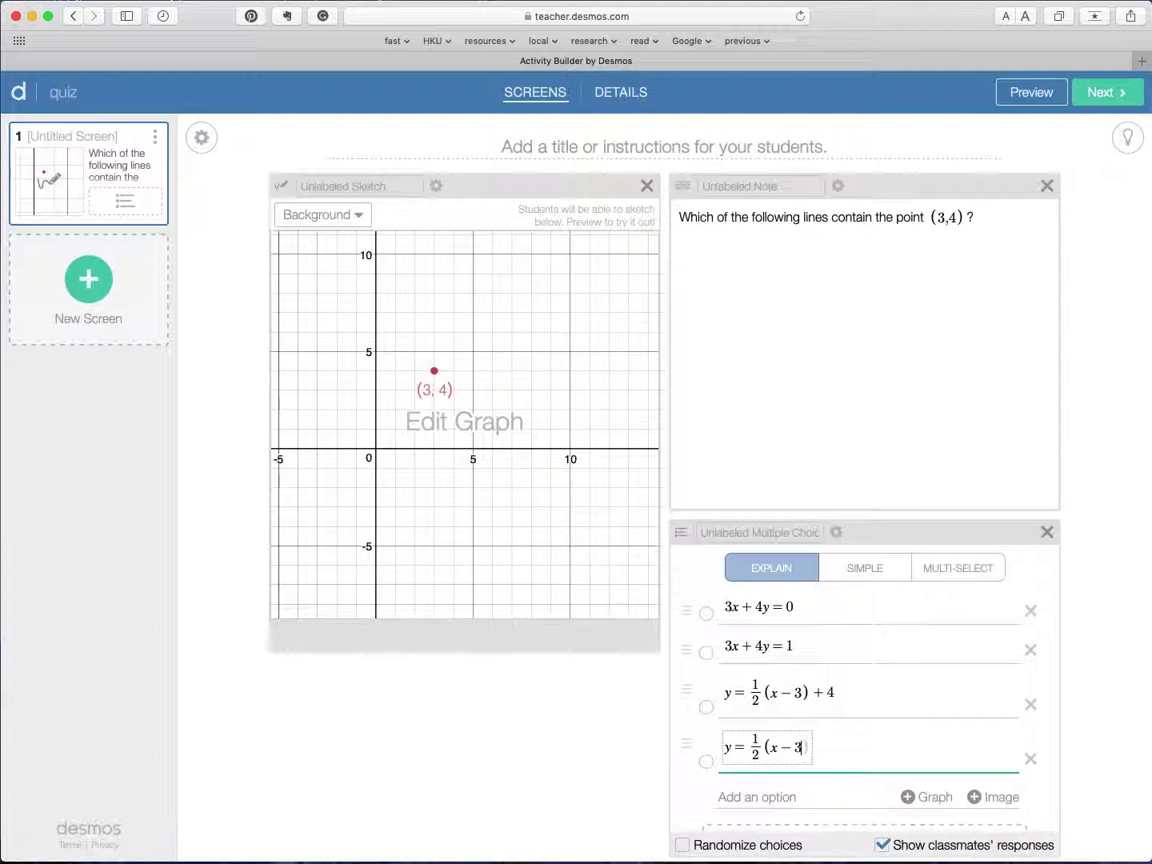
pyautogui.write('(')
pyautogui.press('BackSpace')
pyautogui.press('BackSpace')
pyautogui.press('BackSpace')
pyautogui.write('+ 3) + 4')
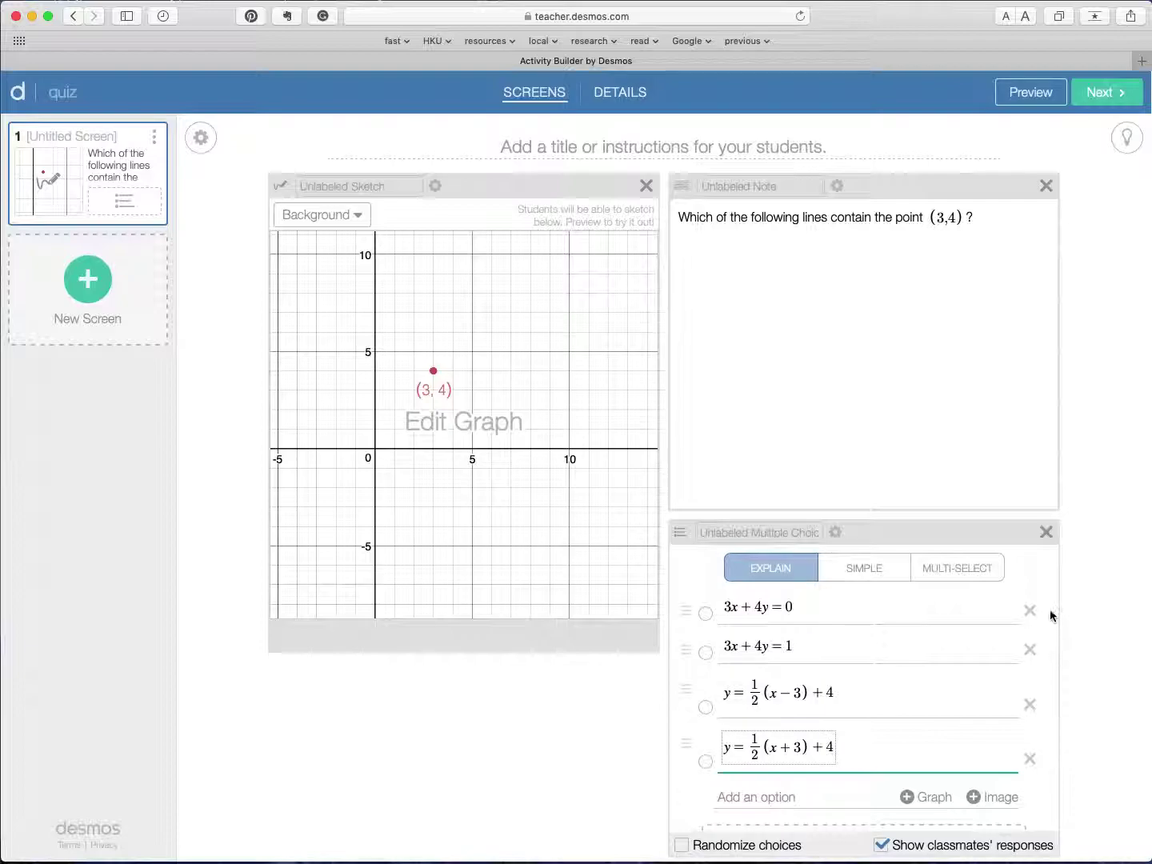
# Step: Set the multiple-choice question to Simple mode and open the student screen preview
pyautogui.click(863, 568)
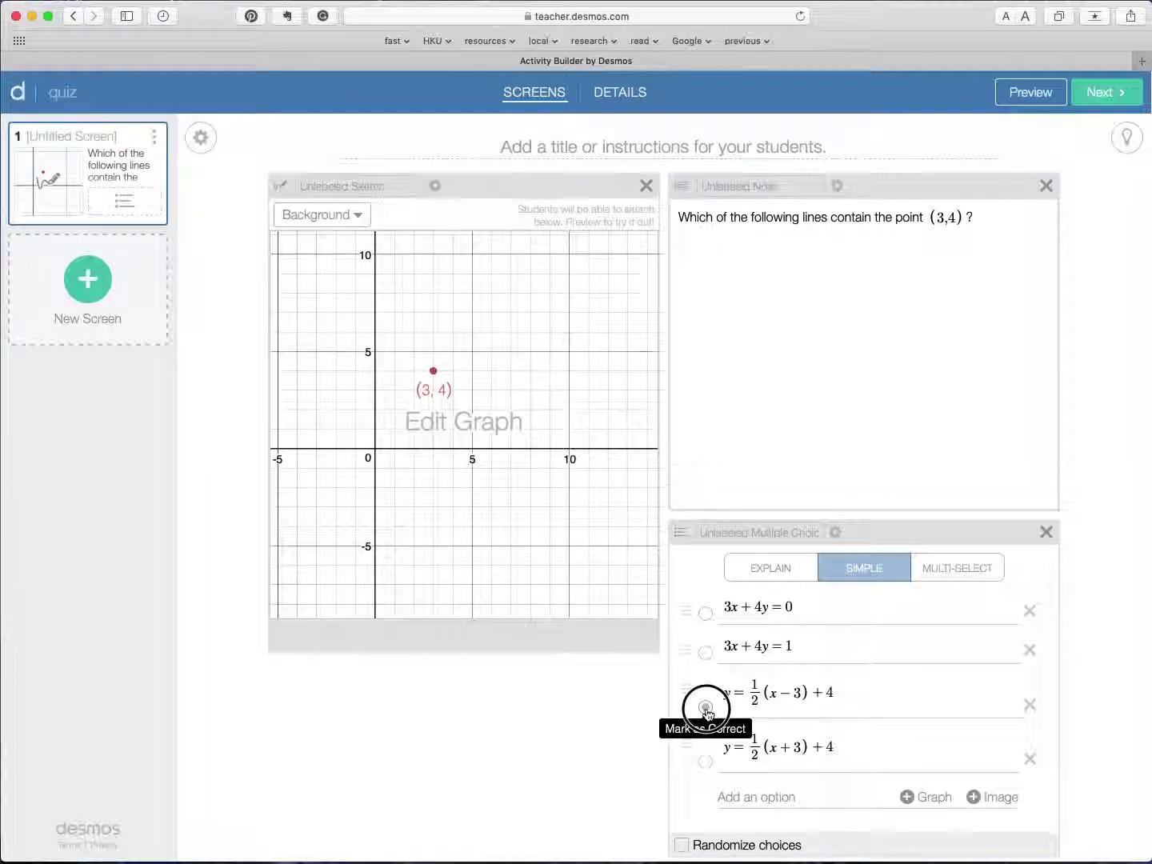
pyautogui.click(1030, 93)
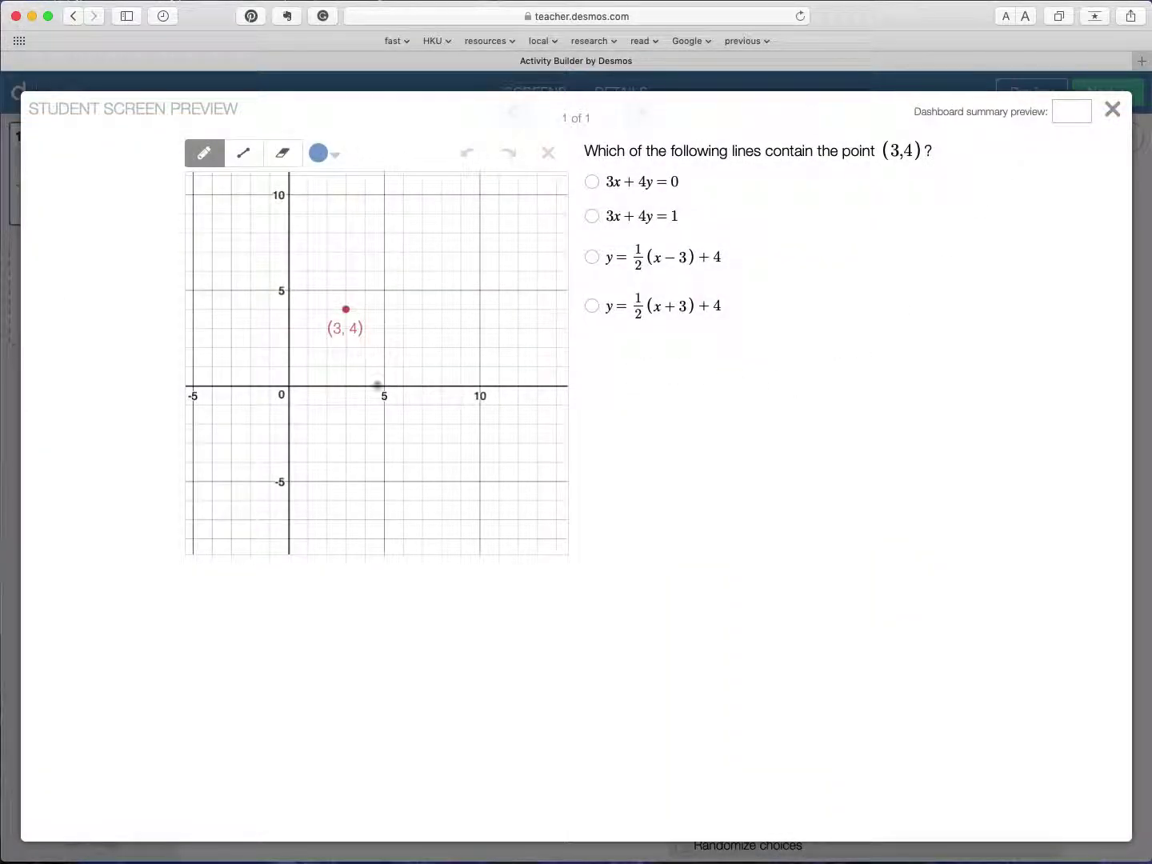
# Step: In the student preview, choose the answer y = 1/2(x − 3) + 4 and sketch a straight line through the point (3, 4)
pyautogui.click(593, 216)
pyautogui.click(591, 182)
pyautogui.click(593, 256)
pyautogui.click(242, 153)
pyautogui.moveTo(229, 395)
pyautogui.mouseDown()
pyautogui.moveTo(445, 268)
pyautogui.moveTo(437, 244)
pyautogui.mouseUp()
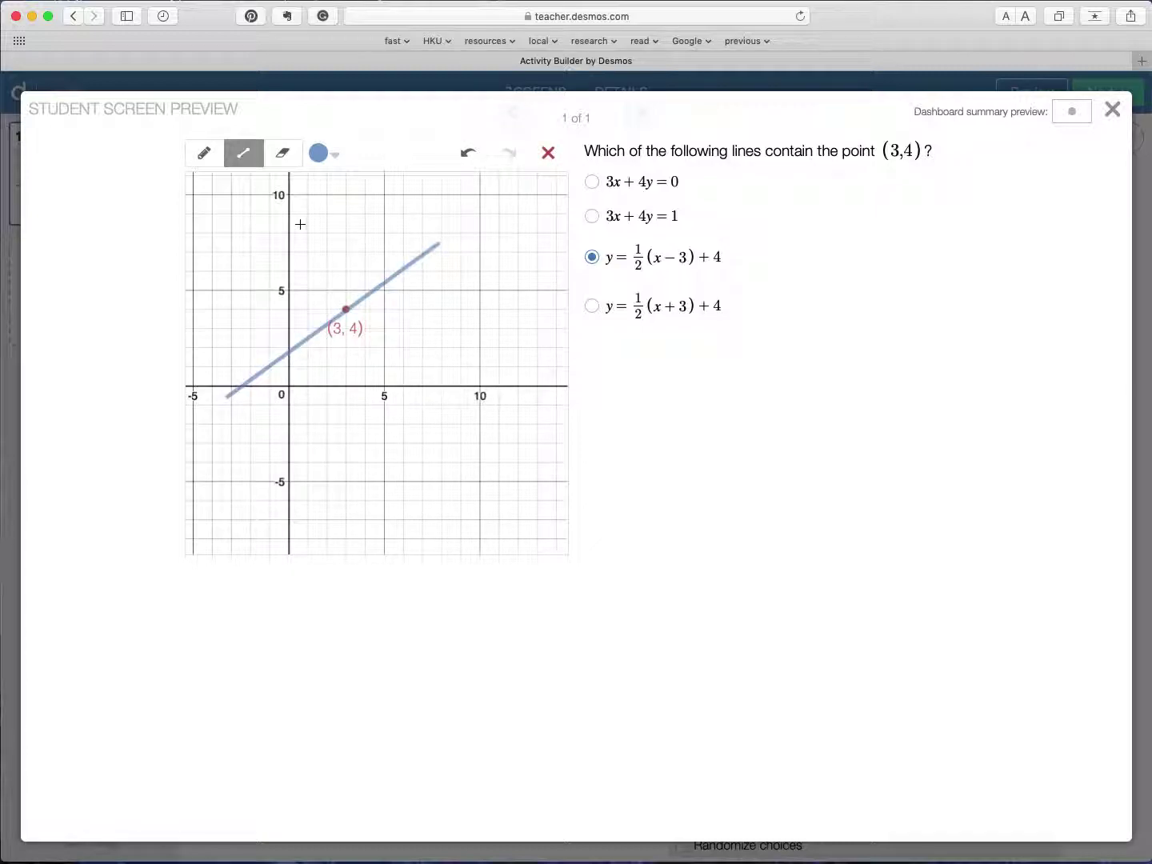
# Step: Test freehand drawing around the point (3, 4), clear the whole sketch and close the student preview
pyautogui.click(204, 152)
pyautogui.moveTo(303, 282)
pyautogui.mouseDown()
pyautogui.moveTo(316, 358)
pyautogui.moveTo(353, 290)
pyautogui.mouseUp()
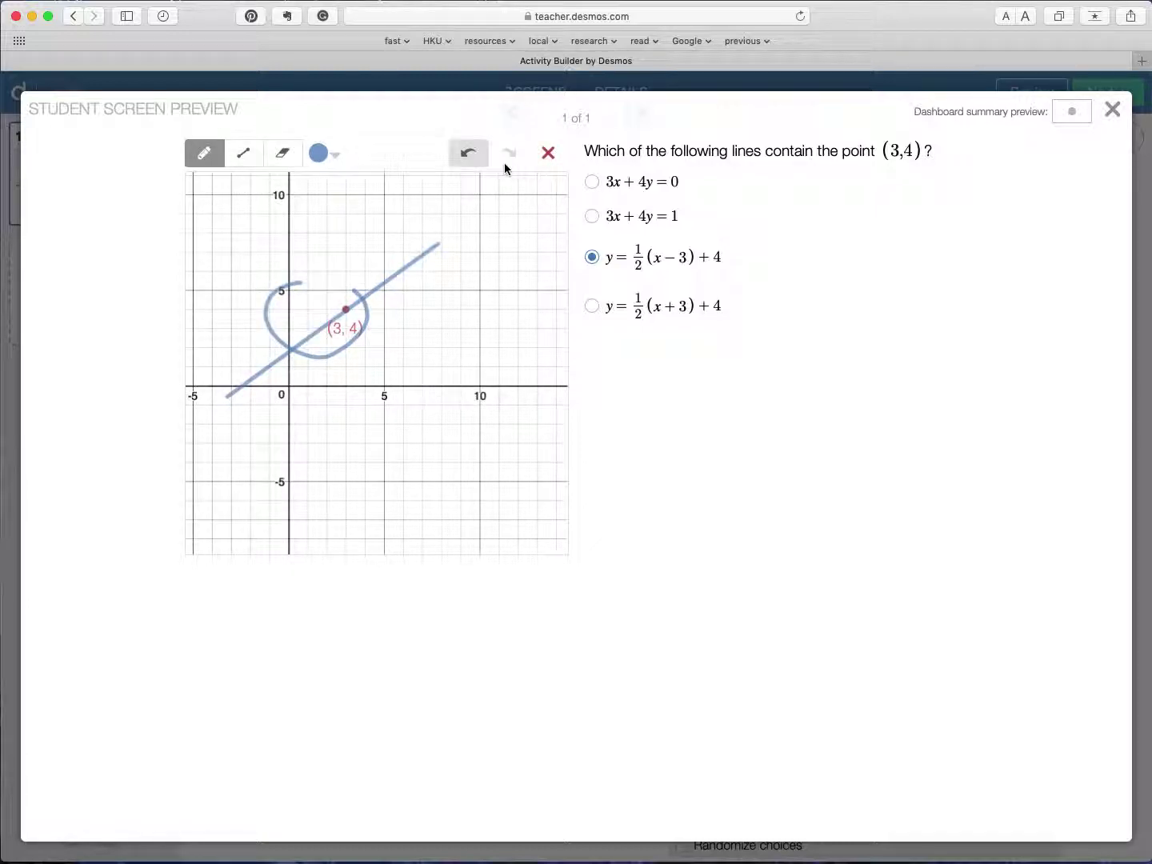
pyautogui.click(548, 163)
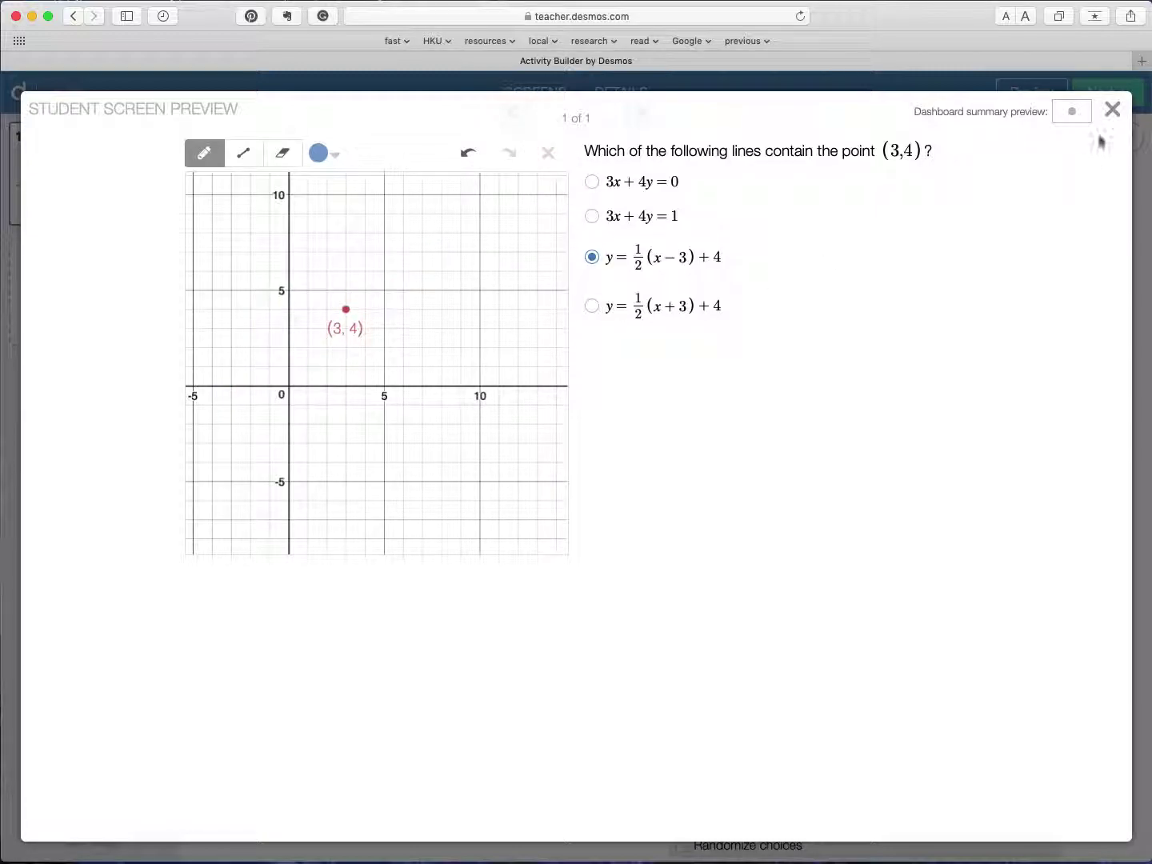
pyautogui.click(1112, 111)
# Step: Add the line "Sketch that line." below the question in the note and check it in the student preview
pyautogui.click(1003, 265)
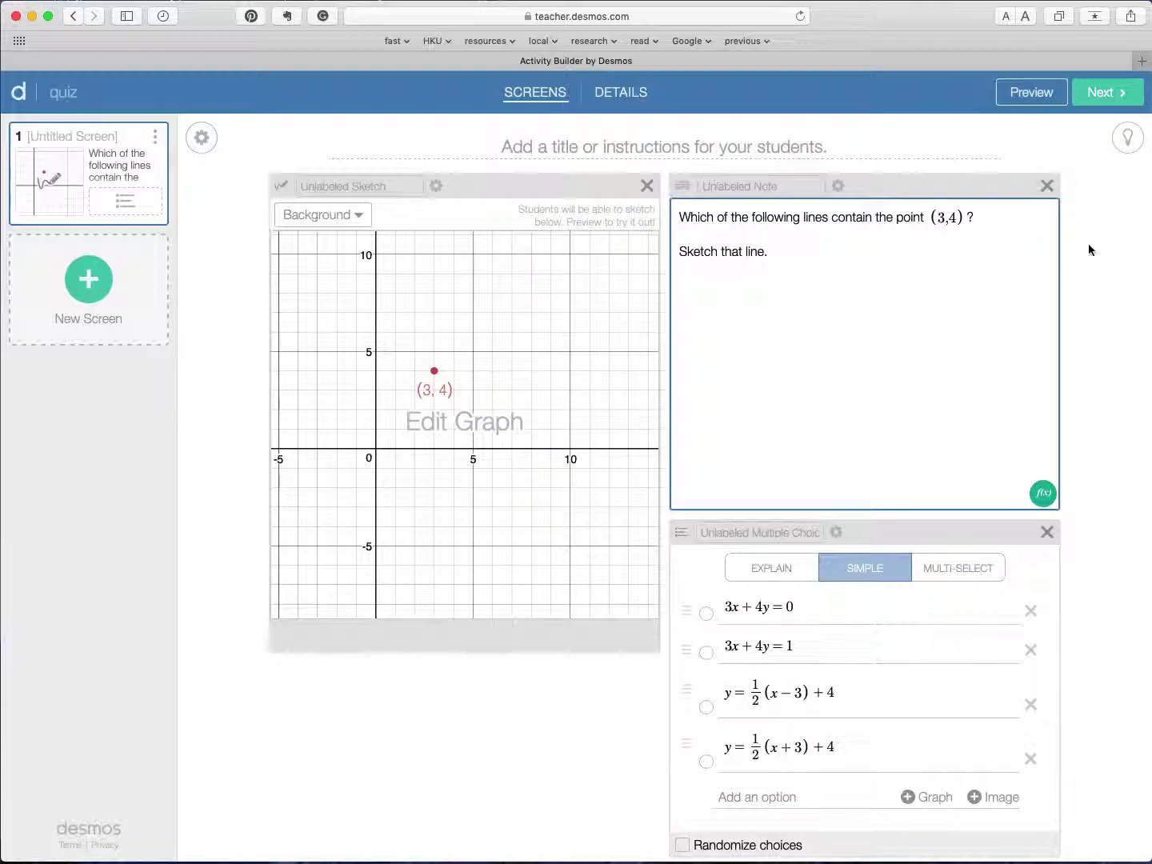
pyautogui.click(1039, 93)
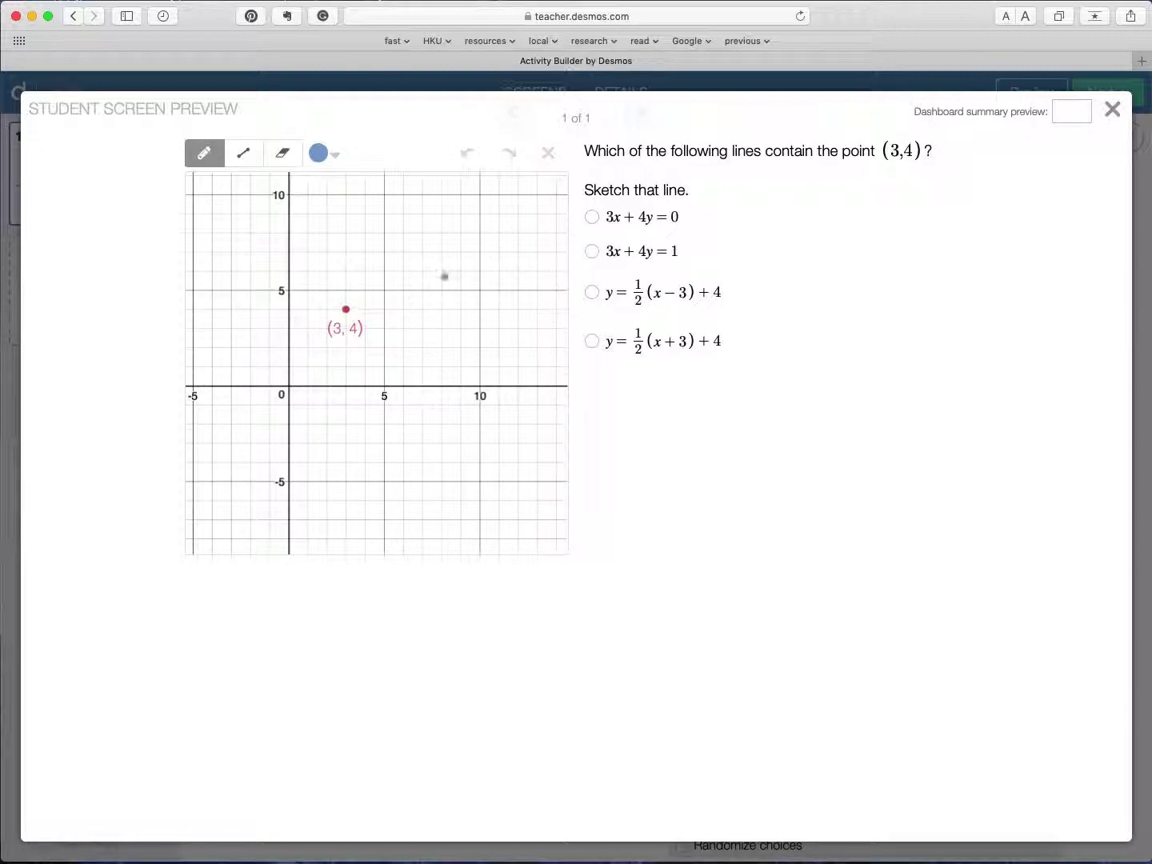
pyautogui.click(1112, 111)
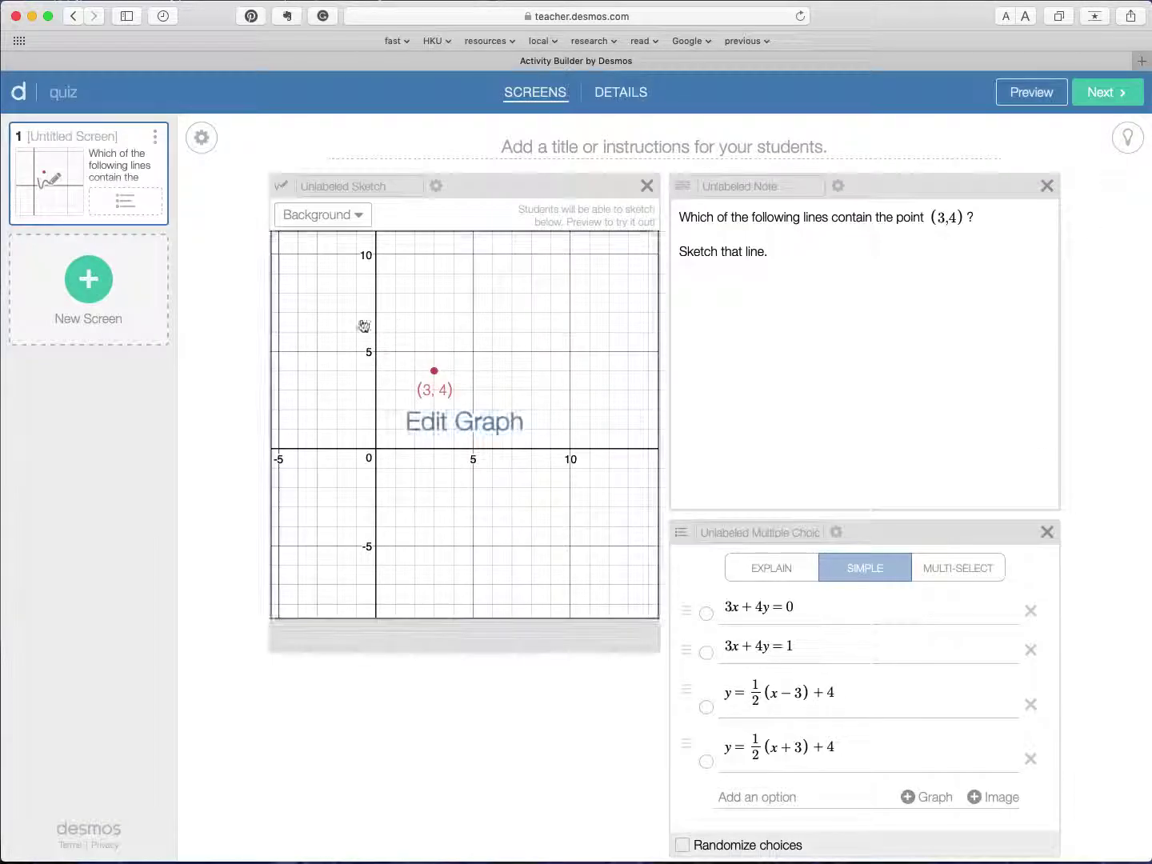
# Step: Add a second screen to the quiz and place a note component on it
pyautogui.click(92, 282)
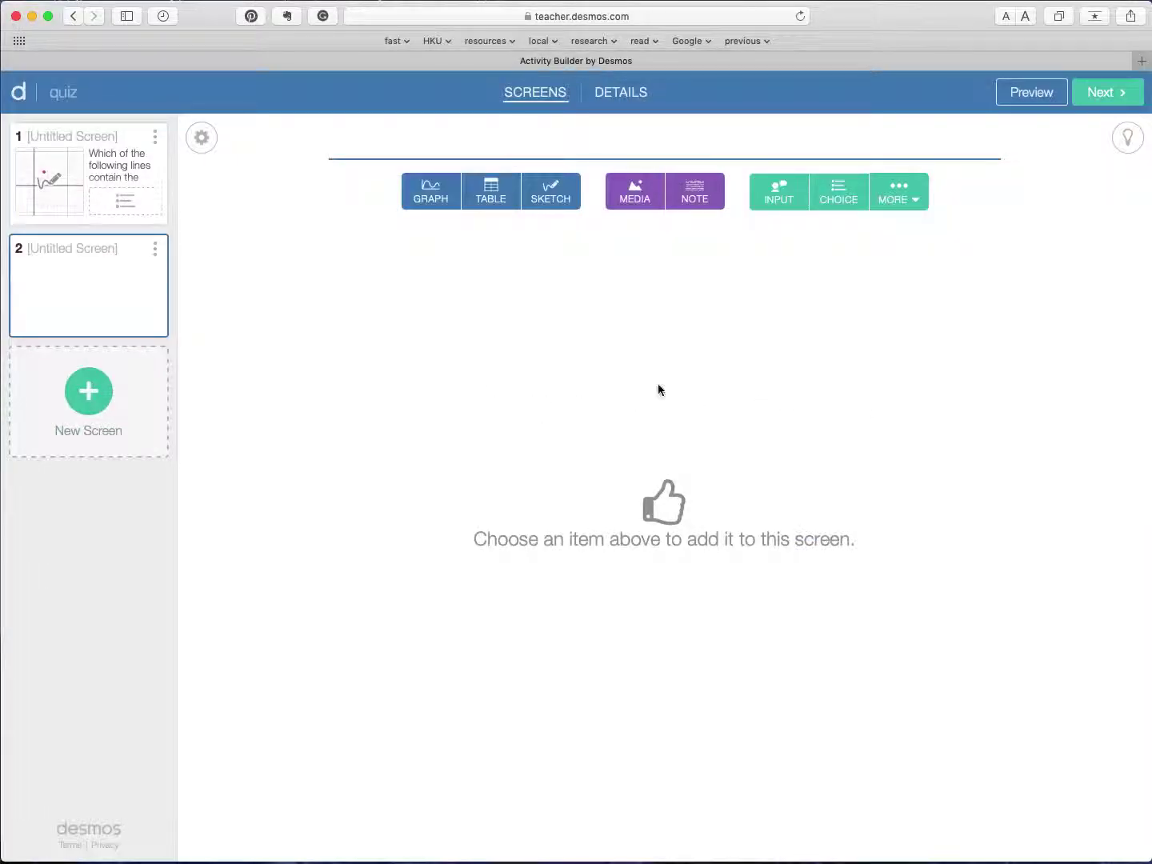
pyautogui.click(551, 192)
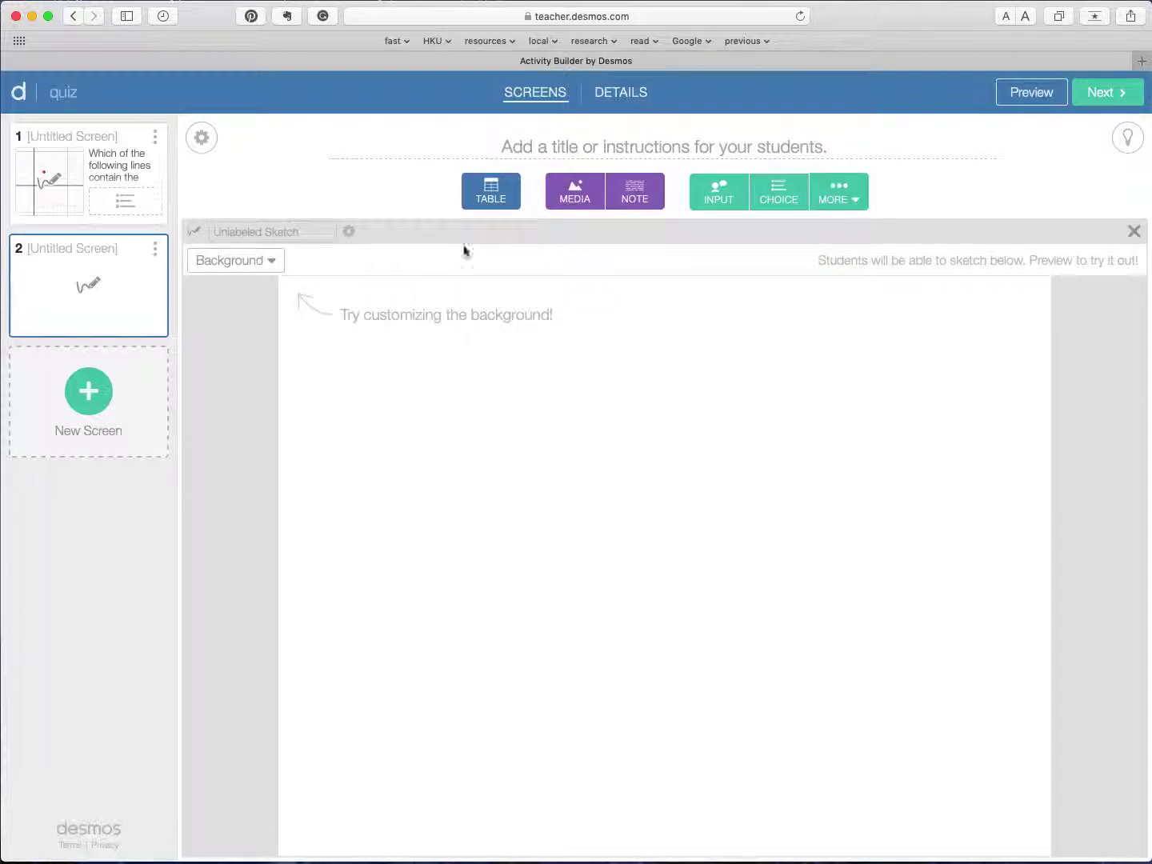
pyautogui.click(1133, 231)
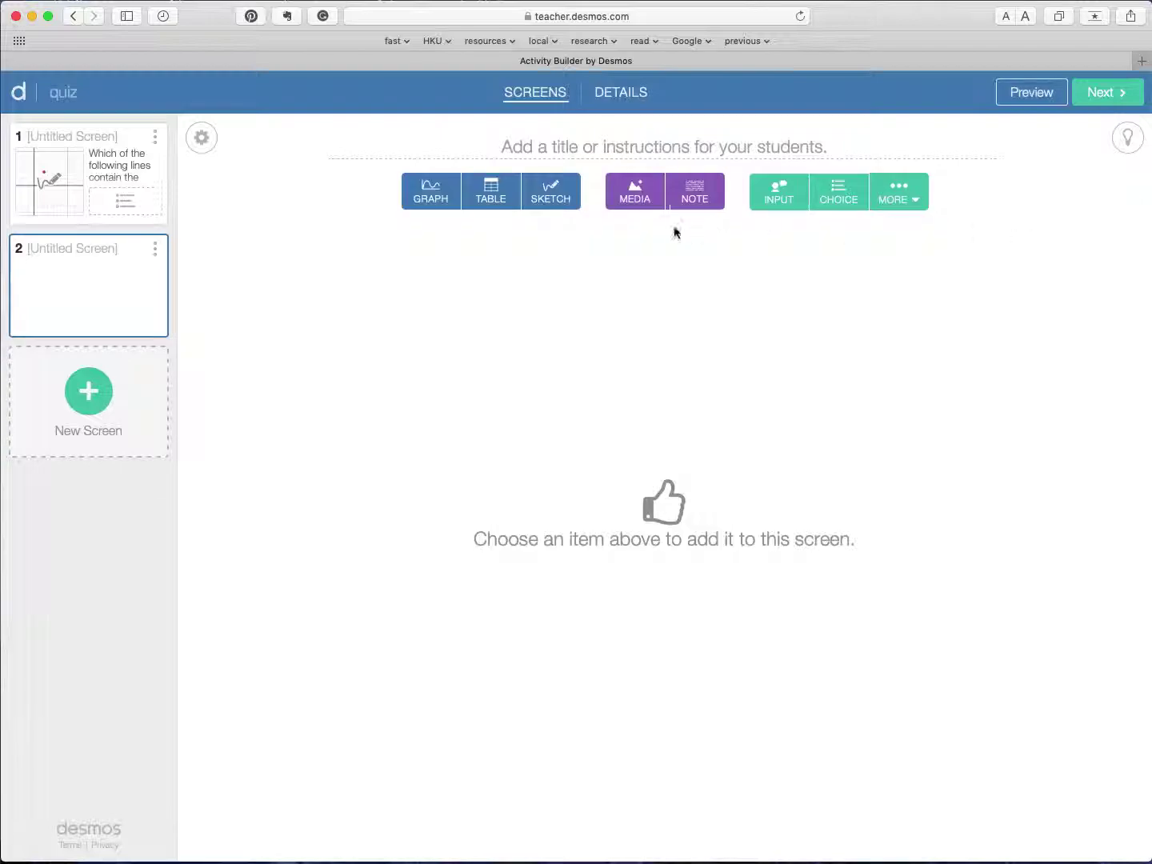
pyautogui.click(701, 200)
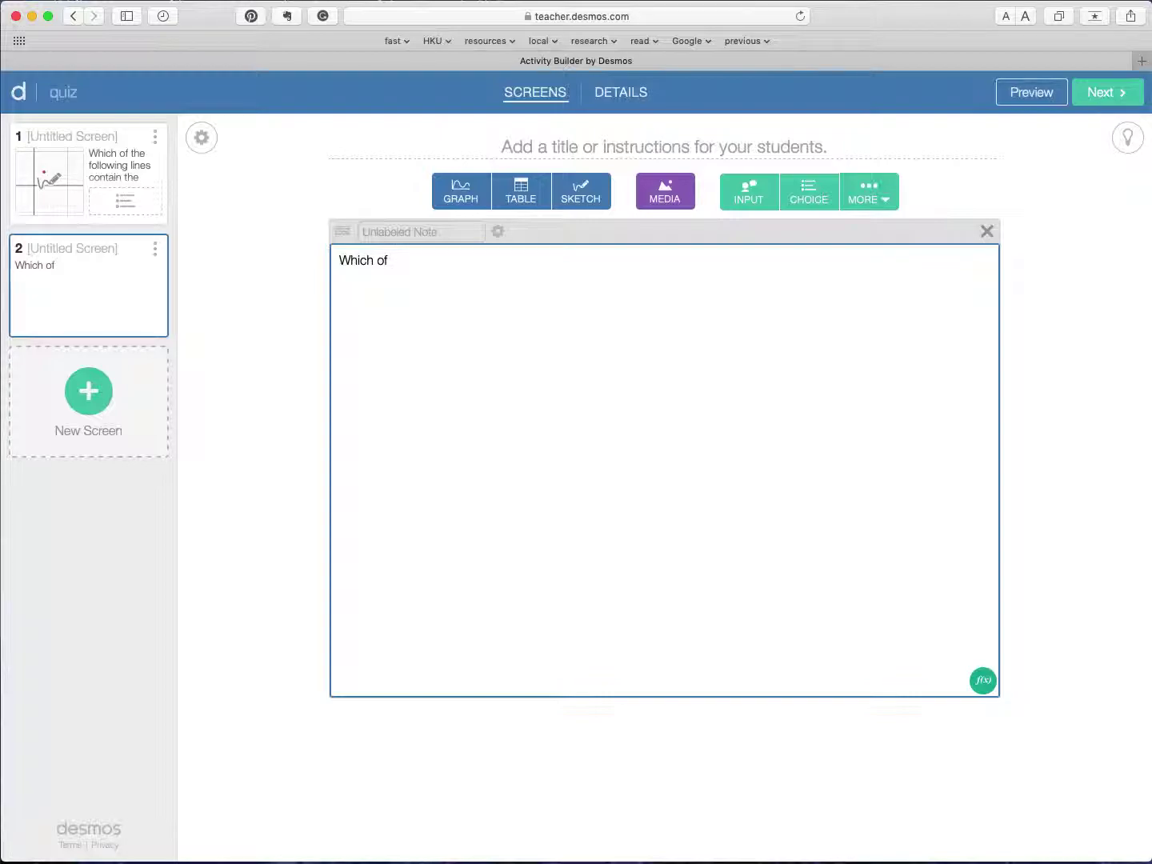
# Step: Write "Which of the following is the graph of" in the note on the second screen
pyautogui.press('BackSpace')
pyautogui.press('BackSpace')
pyautogui.press('BackSpace')
pyautogui.write('Which of the')
pyautogui.press('BackSpace')
pyautogui.press('BackSpace')
pyautogui.press('BackSpace')
pyautogui.write('the folloiw')
pyautogui.press('BackSpace')
pyautogui.press('BackSpace')
pyautogui.write('wing')
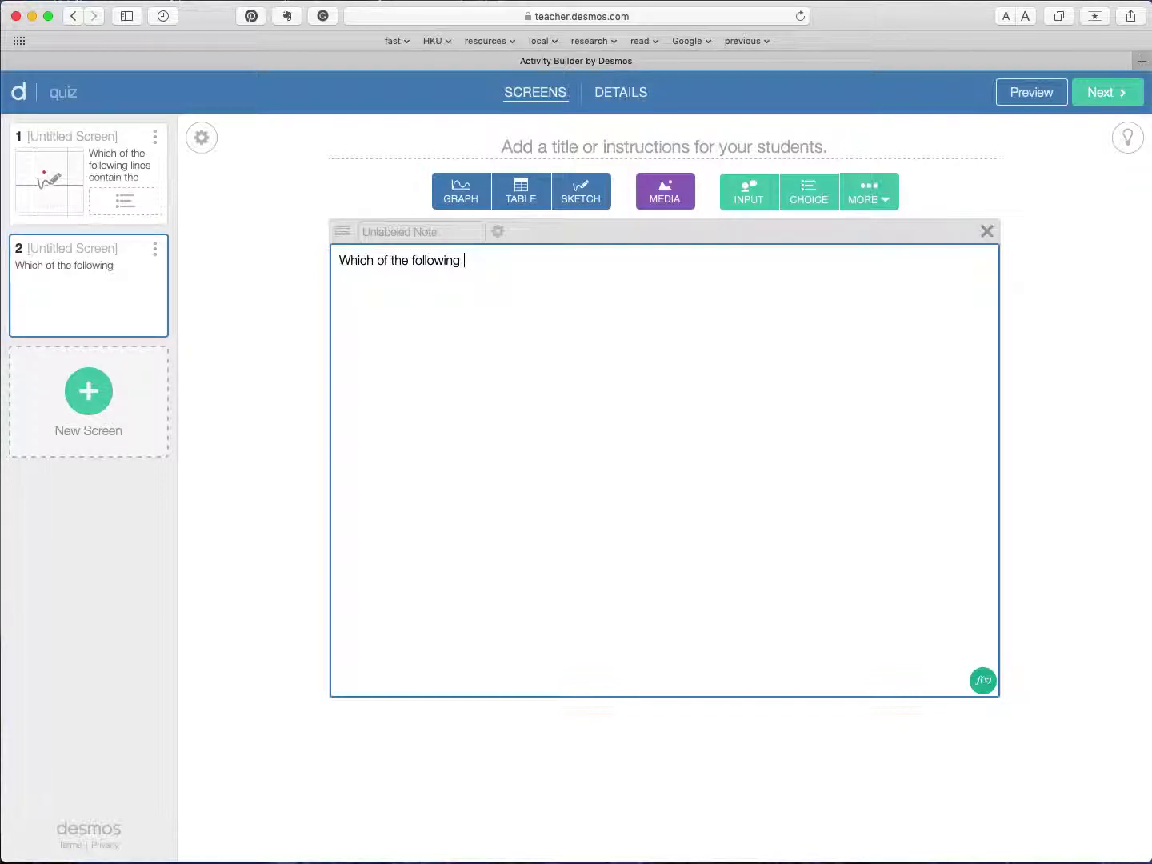
pyautogui.write(' is the graph of')
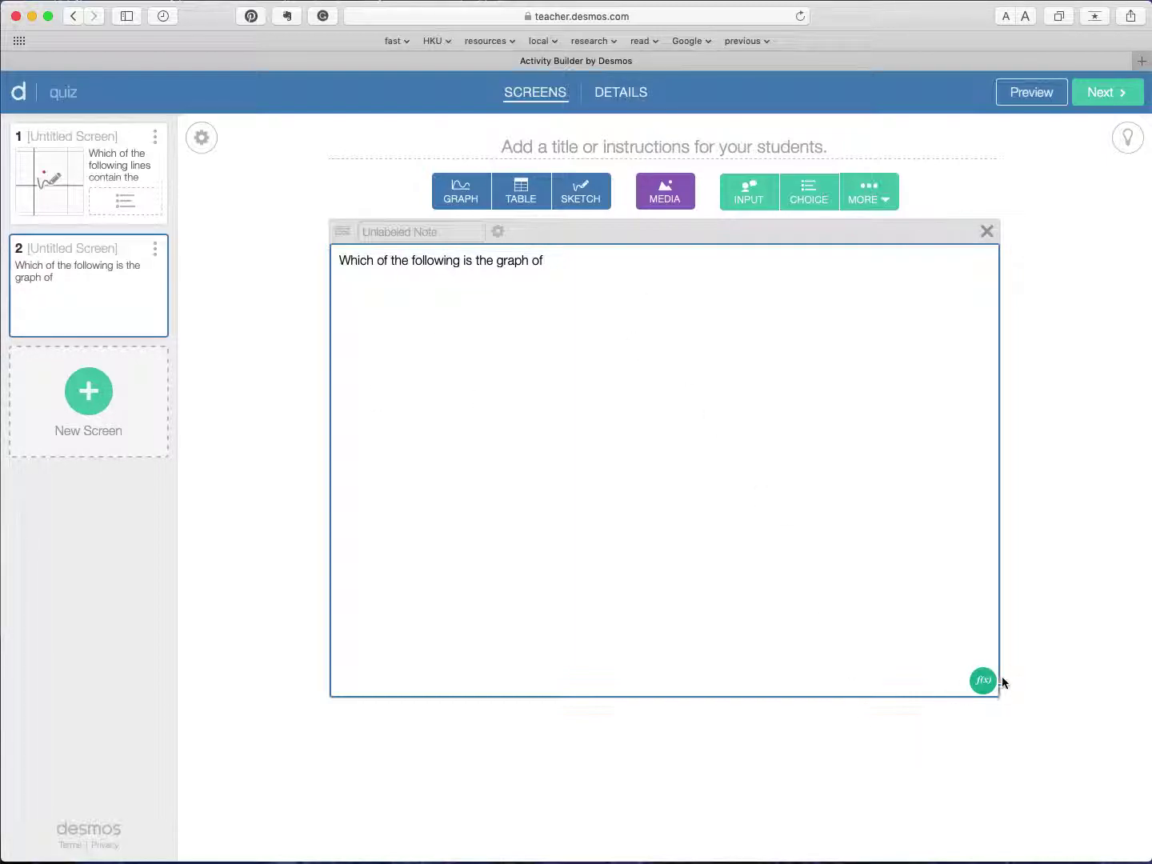
# Step: Complete the note's question with the math expression 3x + 4y = 10 followed by a question mark
pyautogui.click(983, 680)
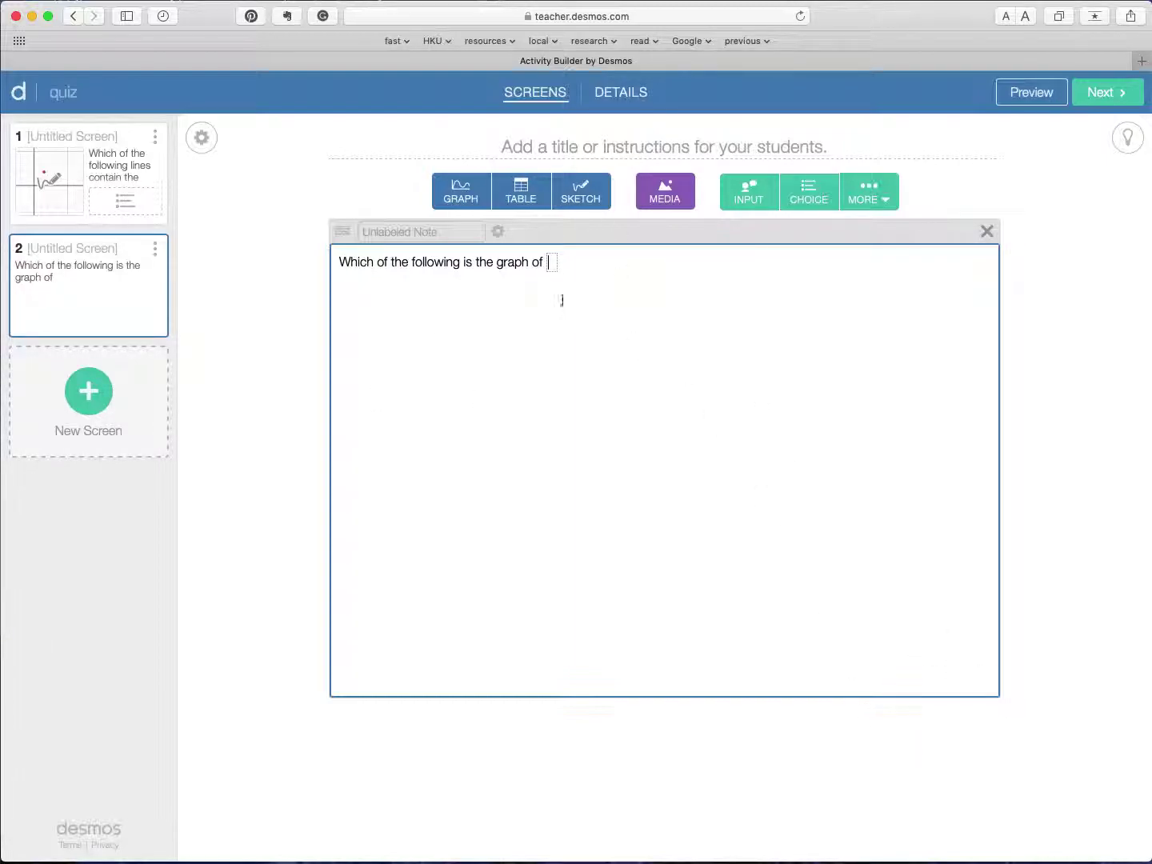
pyautogui.write('3x + ')
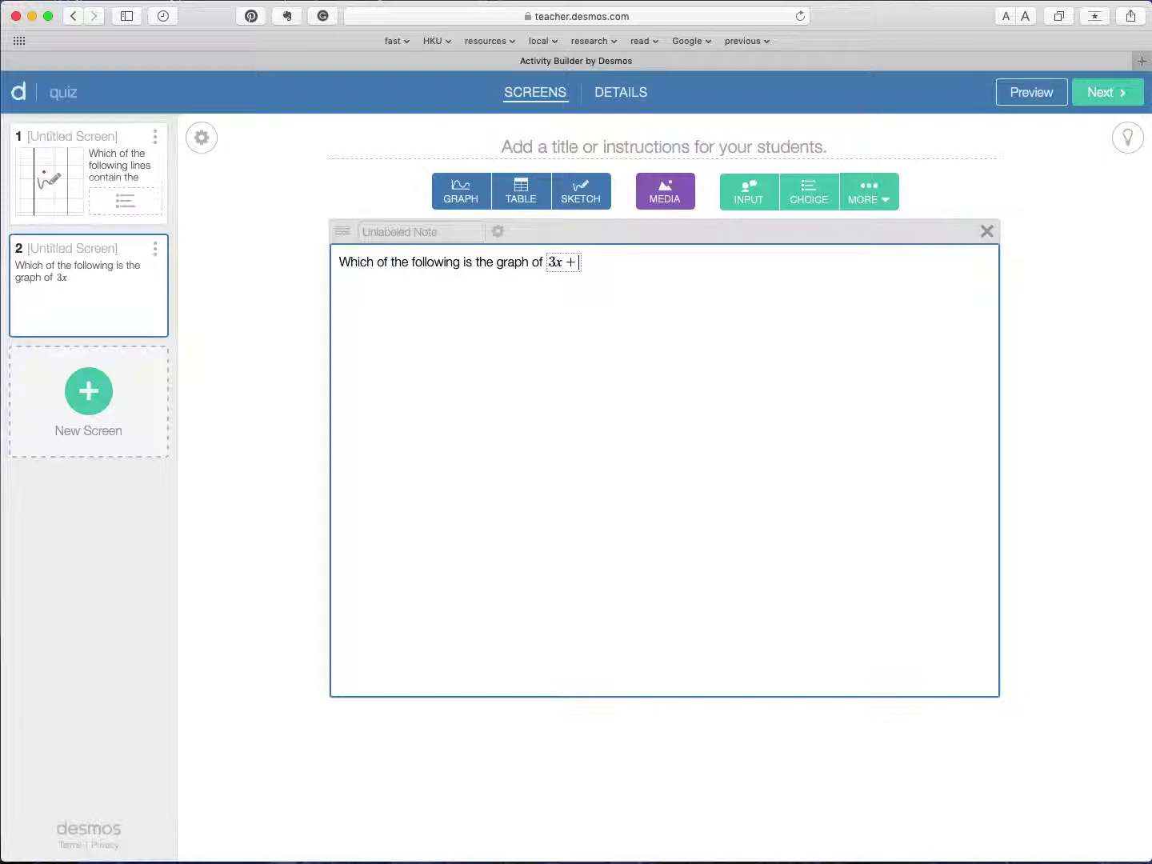
pyautogui.write('4y = 10')
pyautogui.click(678, 270)
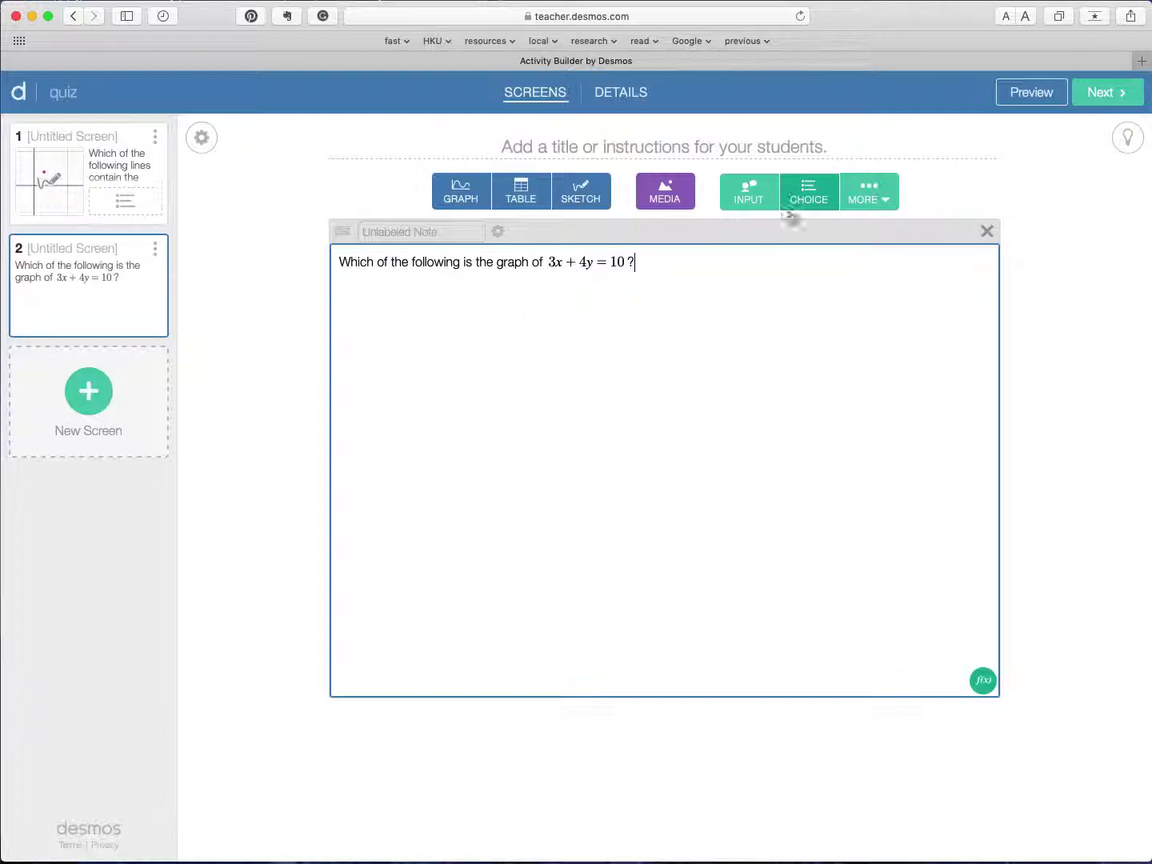
# Step: Add a multiple-choice component with the graph of 3x + 4y = 10 as its first answer option
pyautogui.click(814, 207)
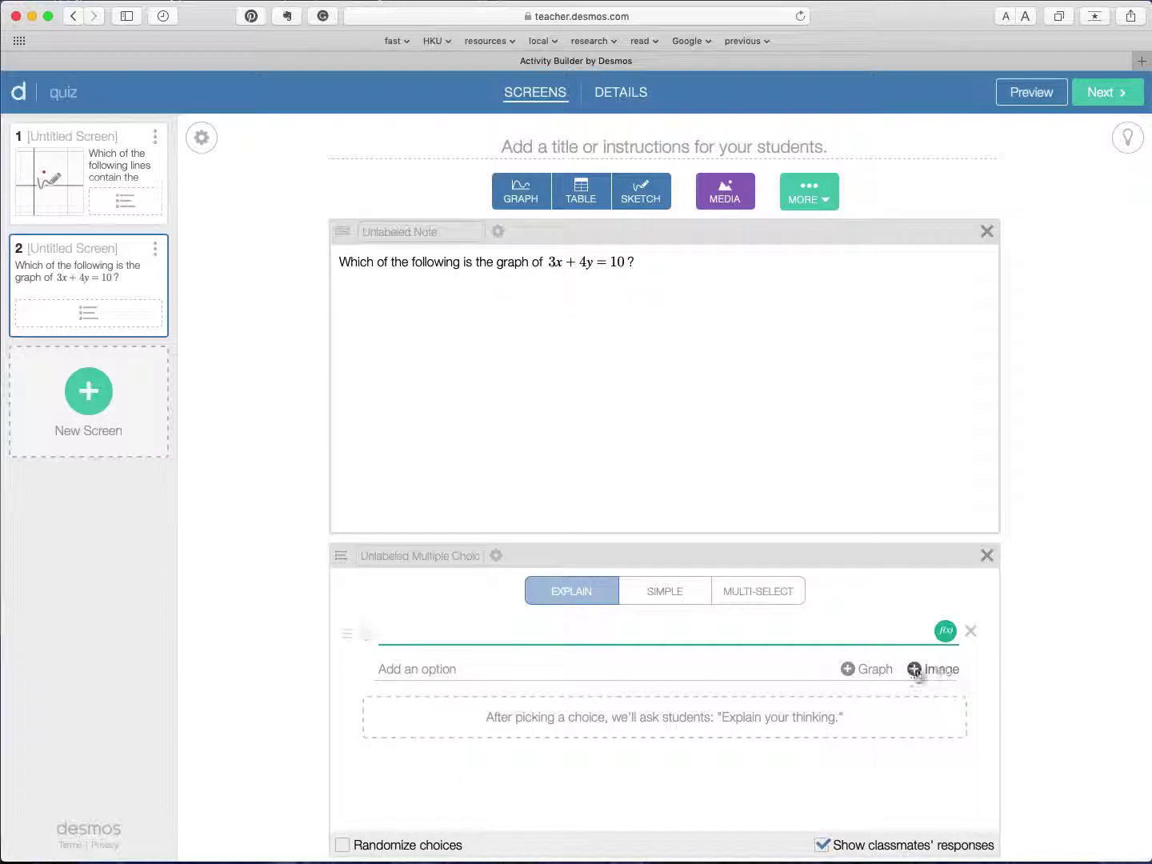
pyautogui.click(875, 672)
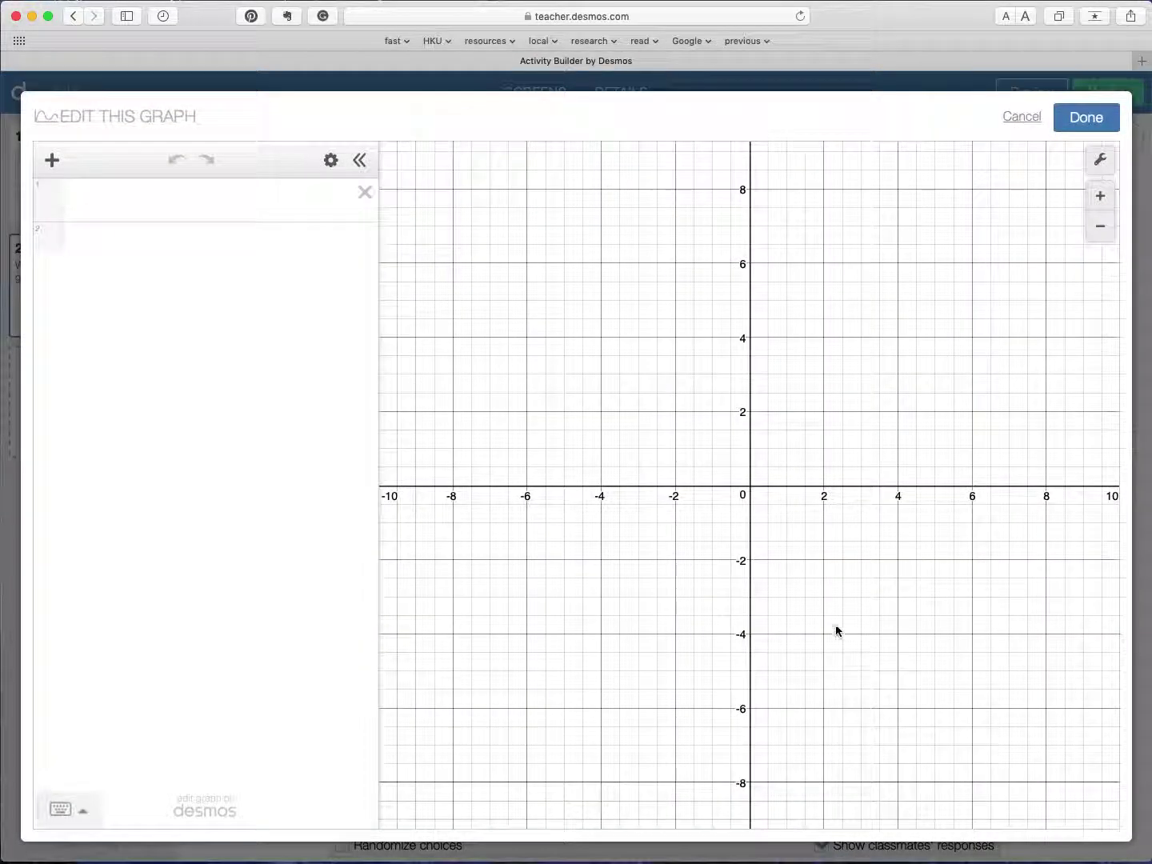
pyautogui.click(270, 212)
pyautogui.write('3x + 4y = 10')
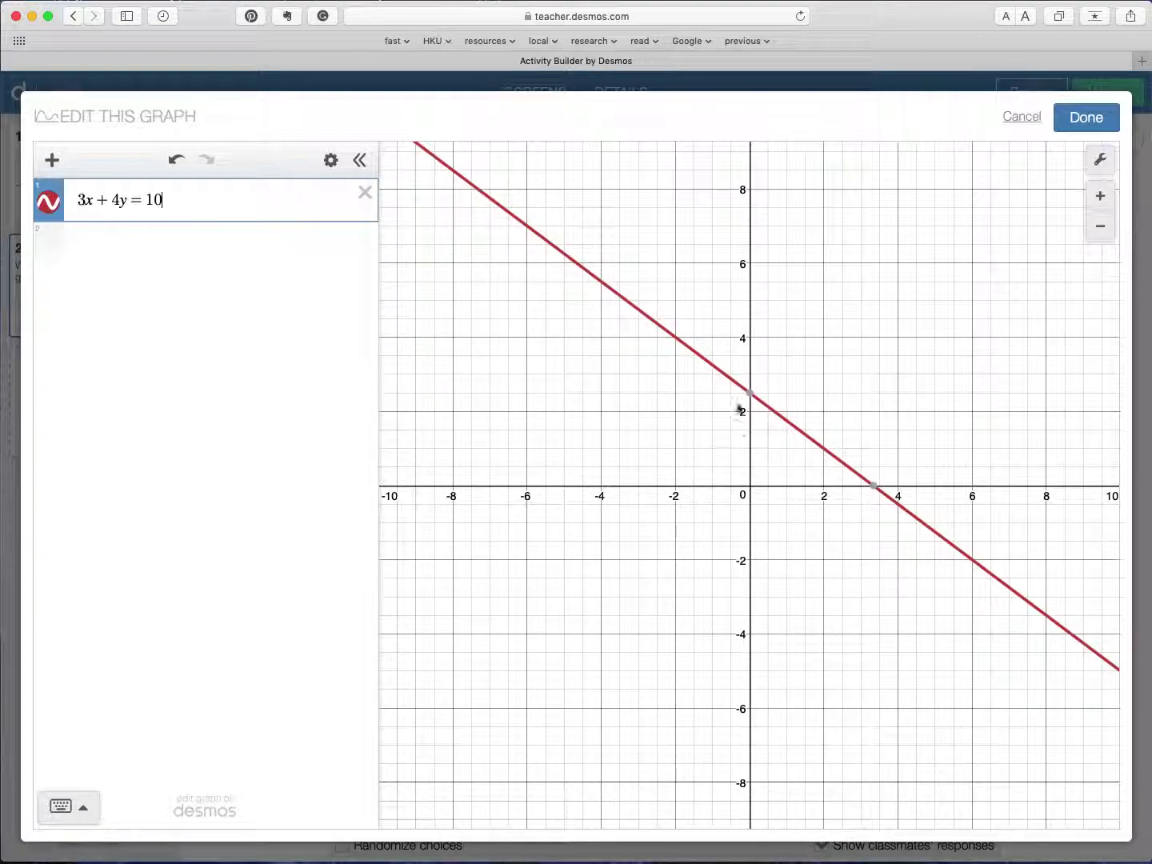
pyautogui.click(1086, 123)
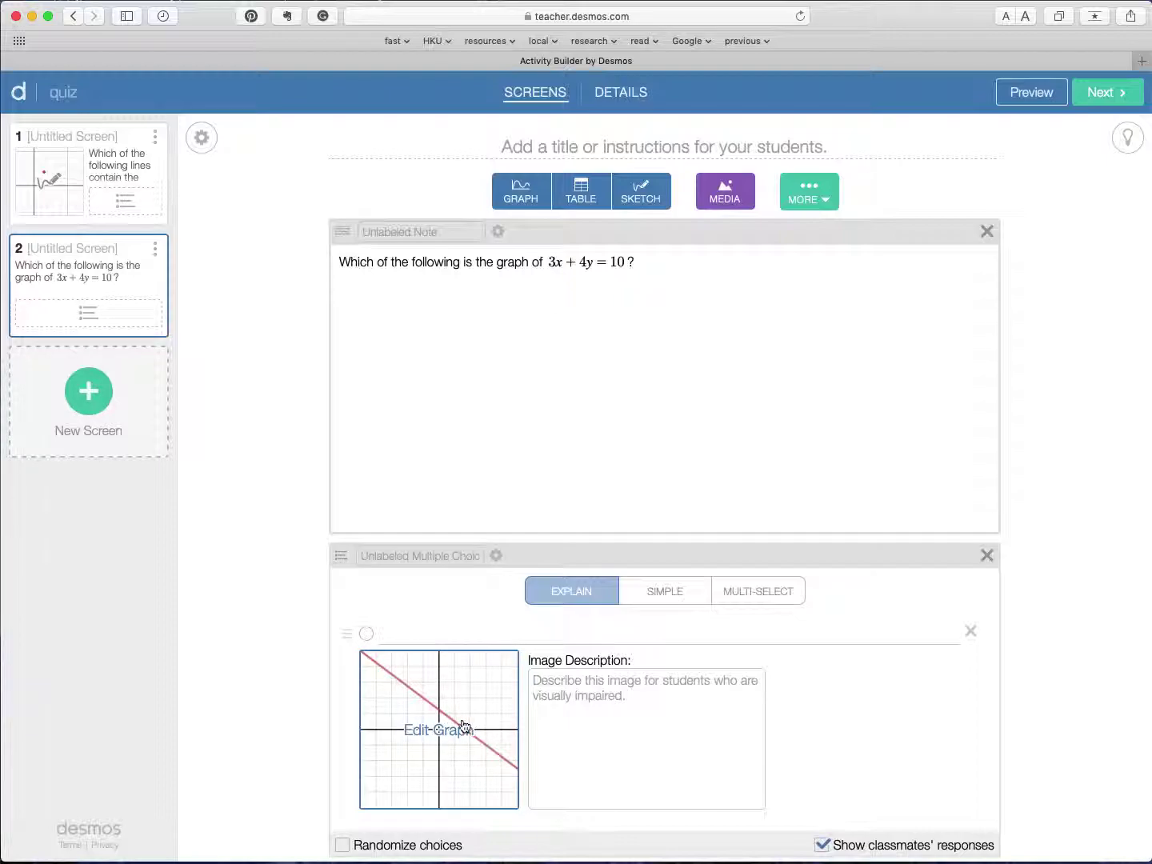
# Step: Add the second answer option as the graph of 3x − 4y = 10
pyautogui.scroll(-3, 463, 725)
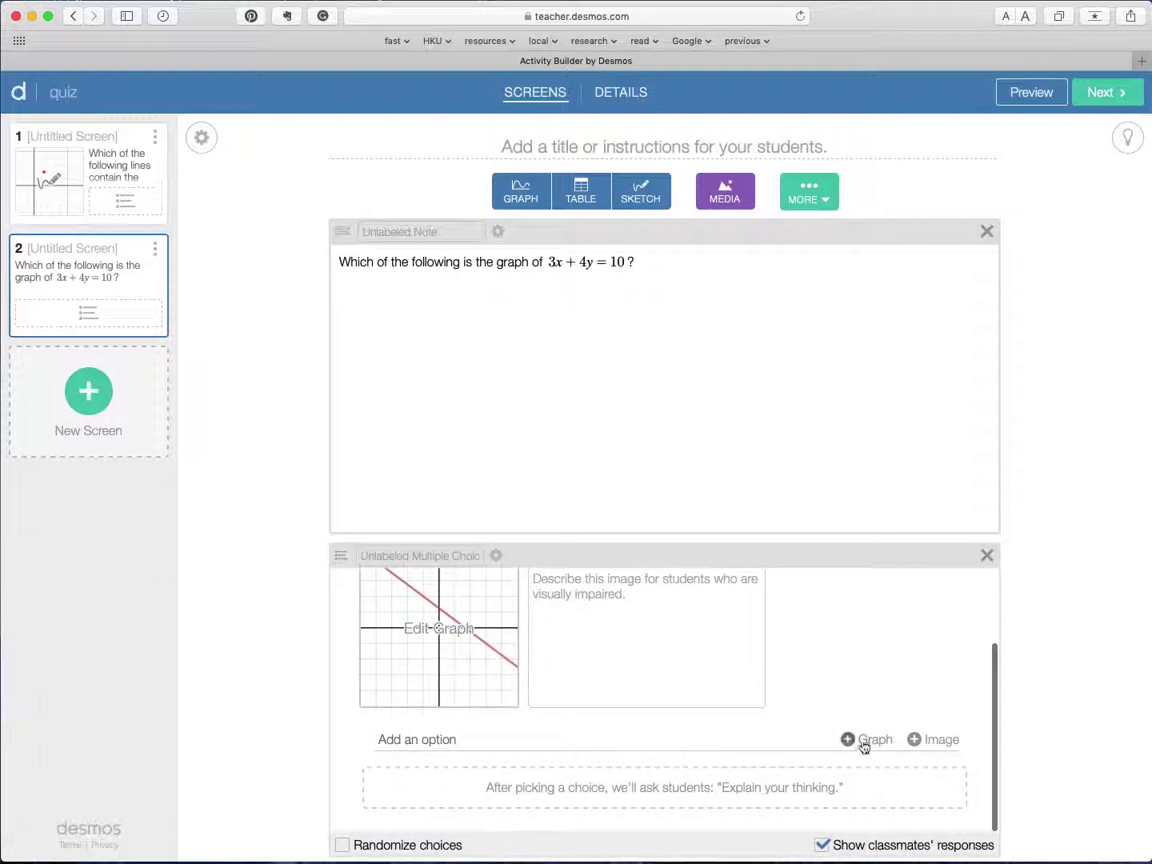
pyautogui.click(864, 742)
pyautogui.click(241, 205)
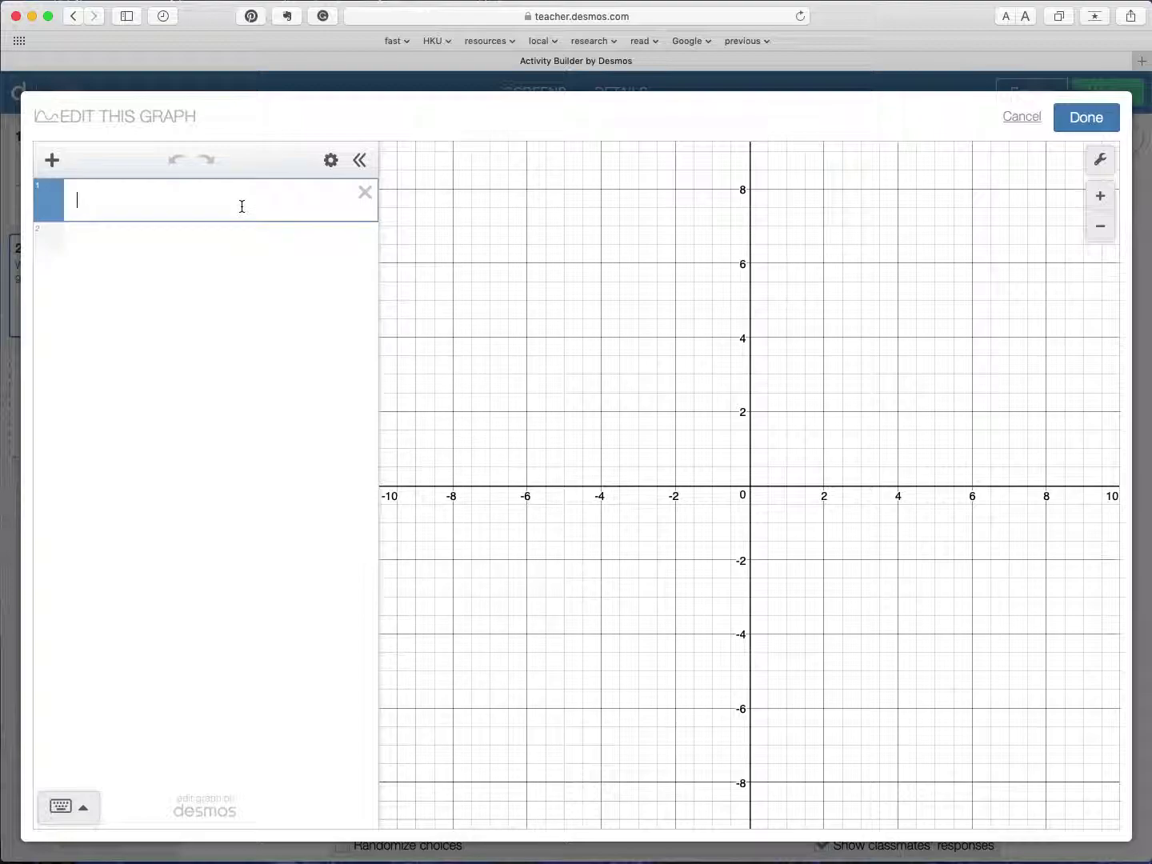
pyautogui.write('3x')
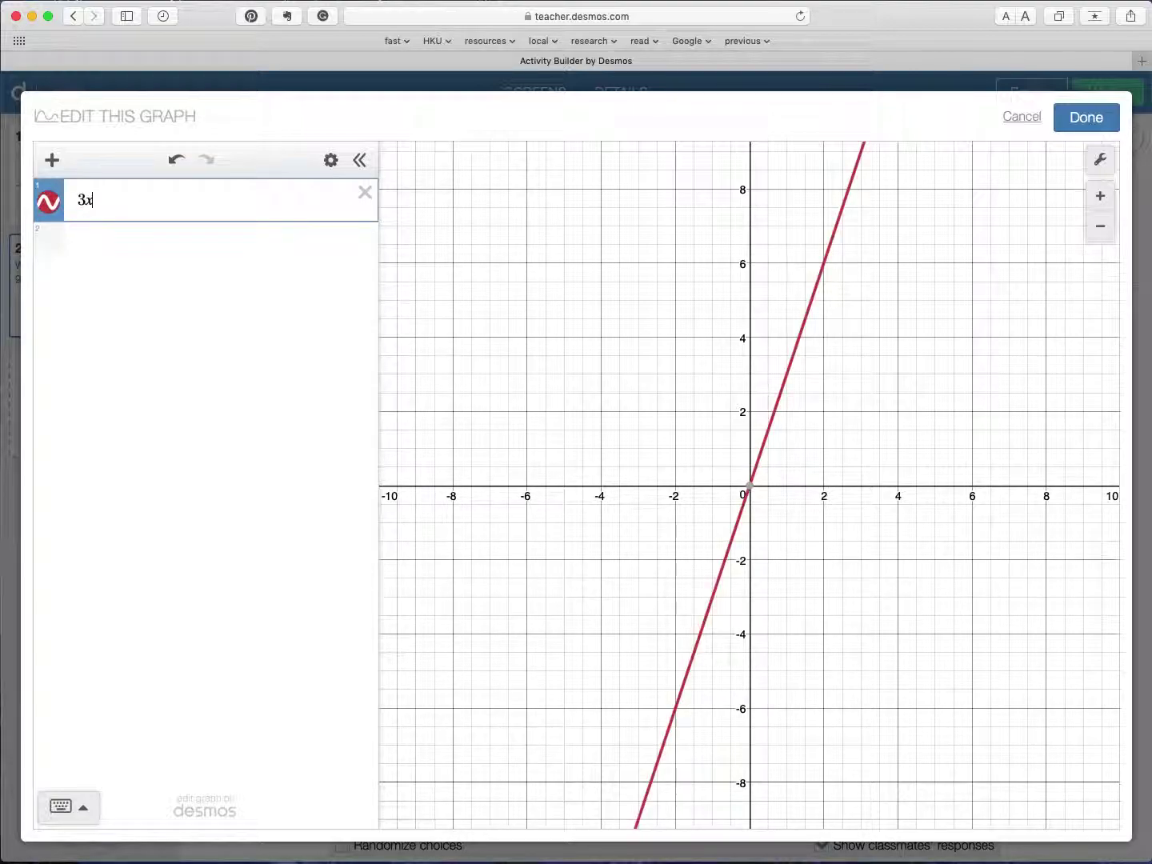
pyautogui.write('-4=1')
pyautogui.press('BackSpace')
pyautogui.press('BackSpace')
pyautogui.press('BackSpace')
pyautogui.write('4')
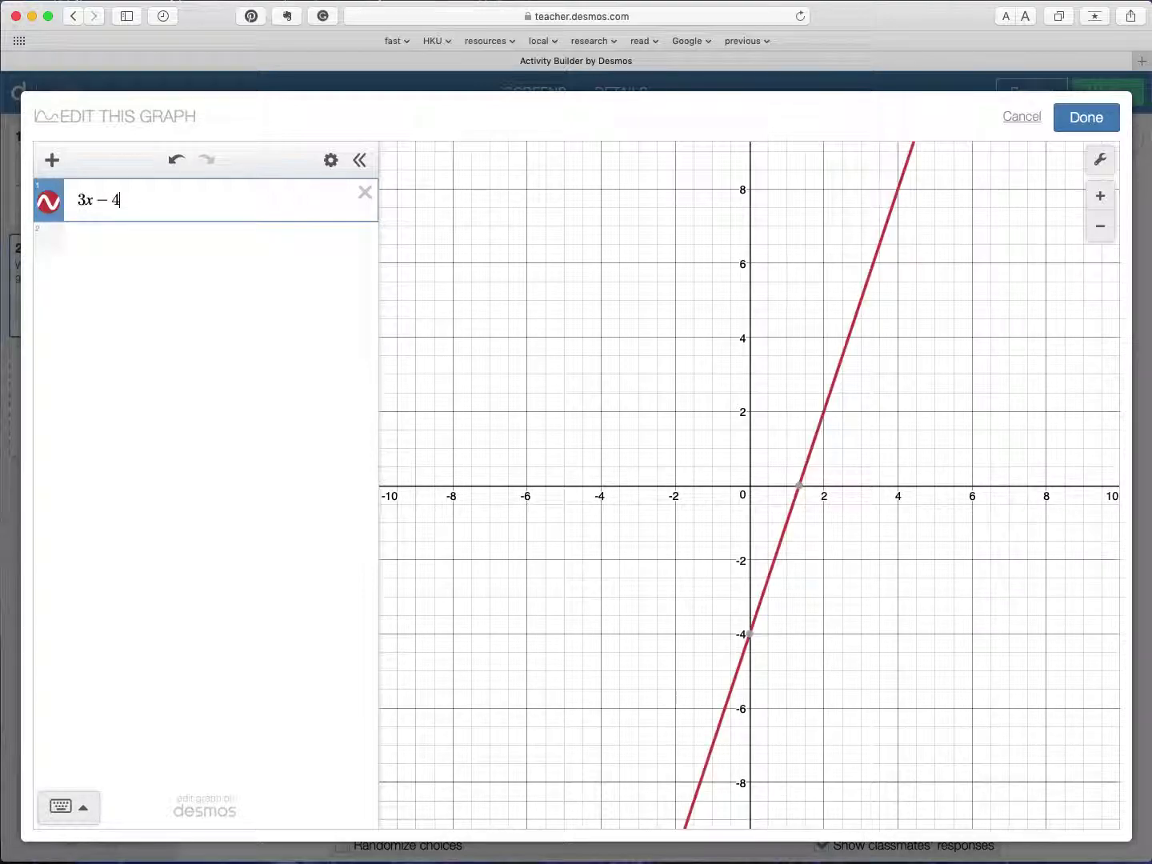
pyautogui.write('y = 10')
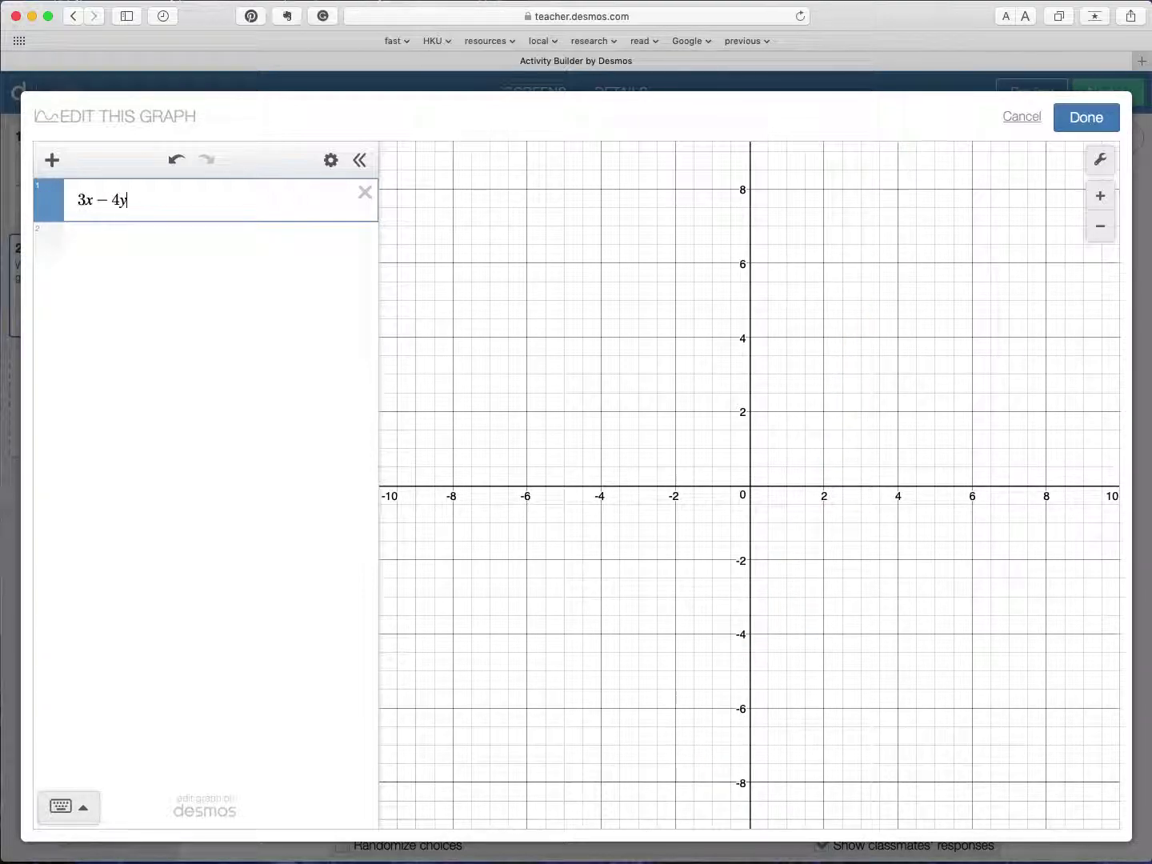
pyautogui.click(1085, 117)
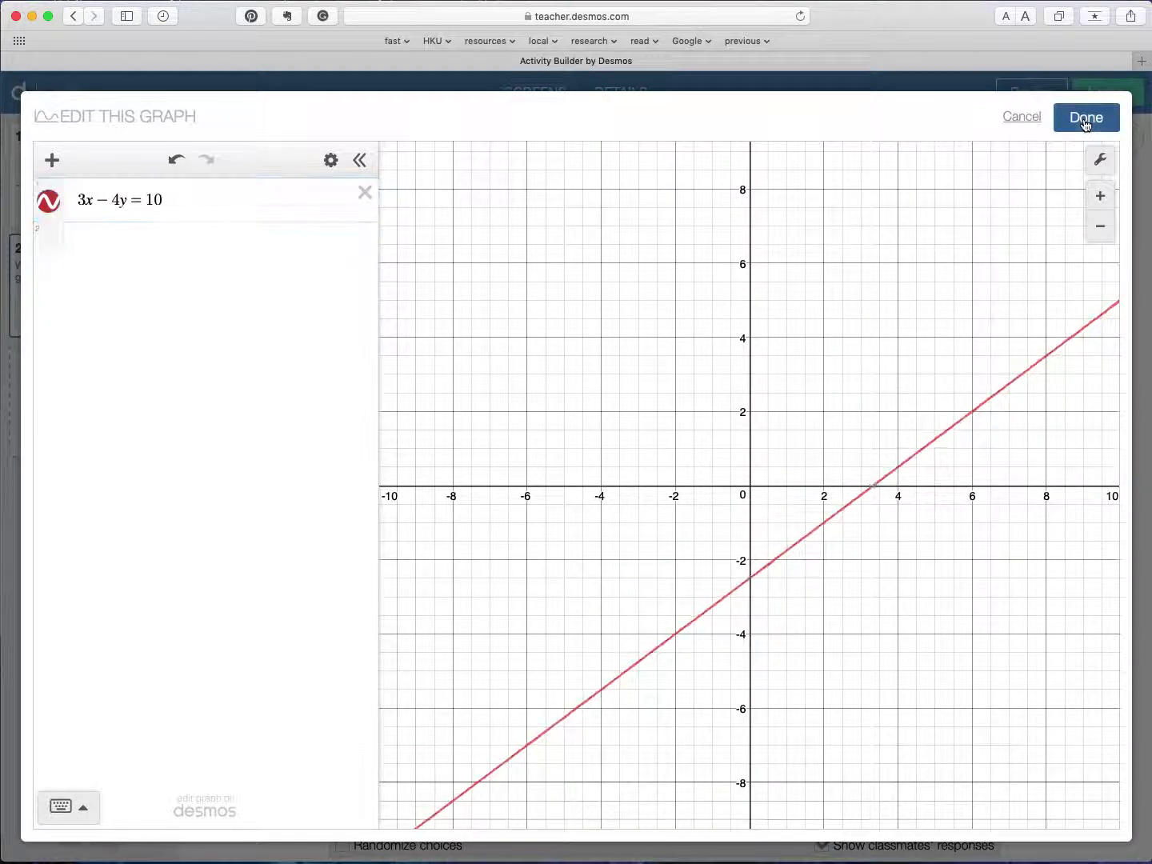
# Step: Add the third answer option as the graph of 3x + 4y = −10
pyautogui.scroll(-5, 619, 728)
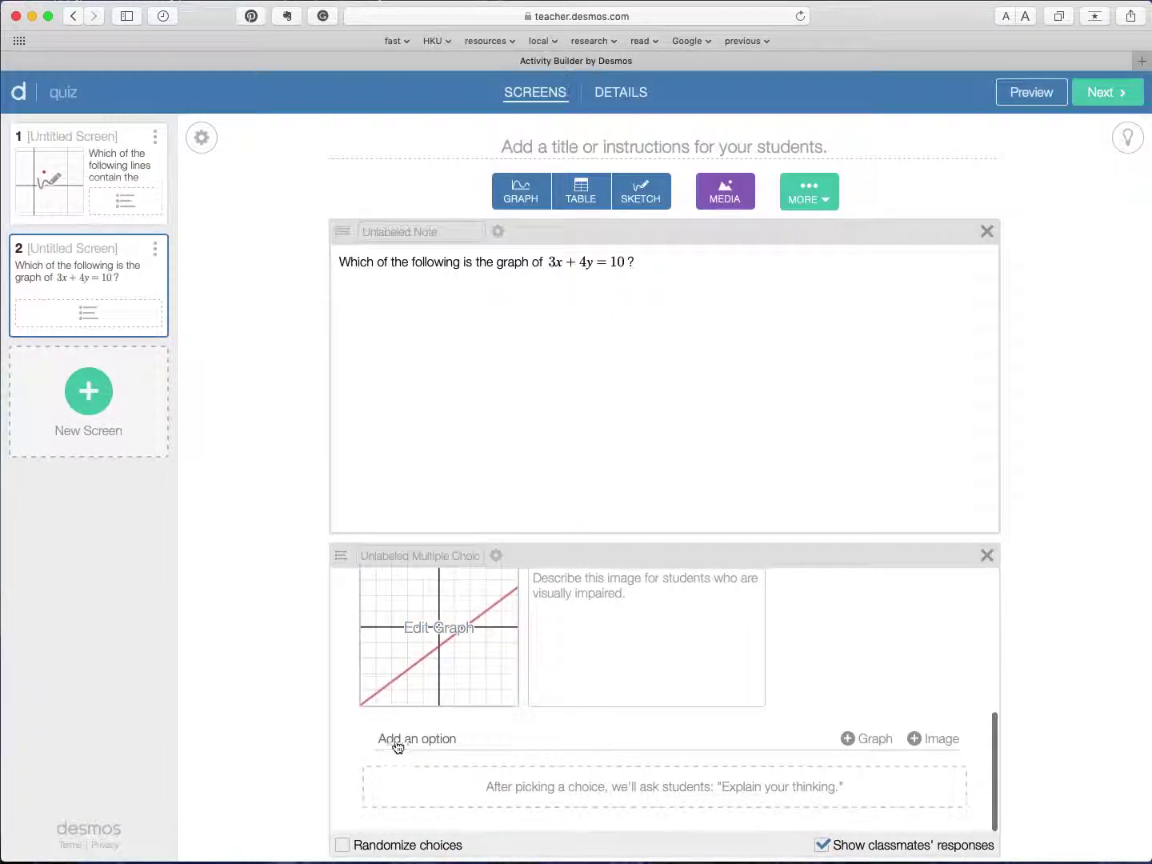
pyautogui.click(864, 741)
pyautogui.click(249, 198)
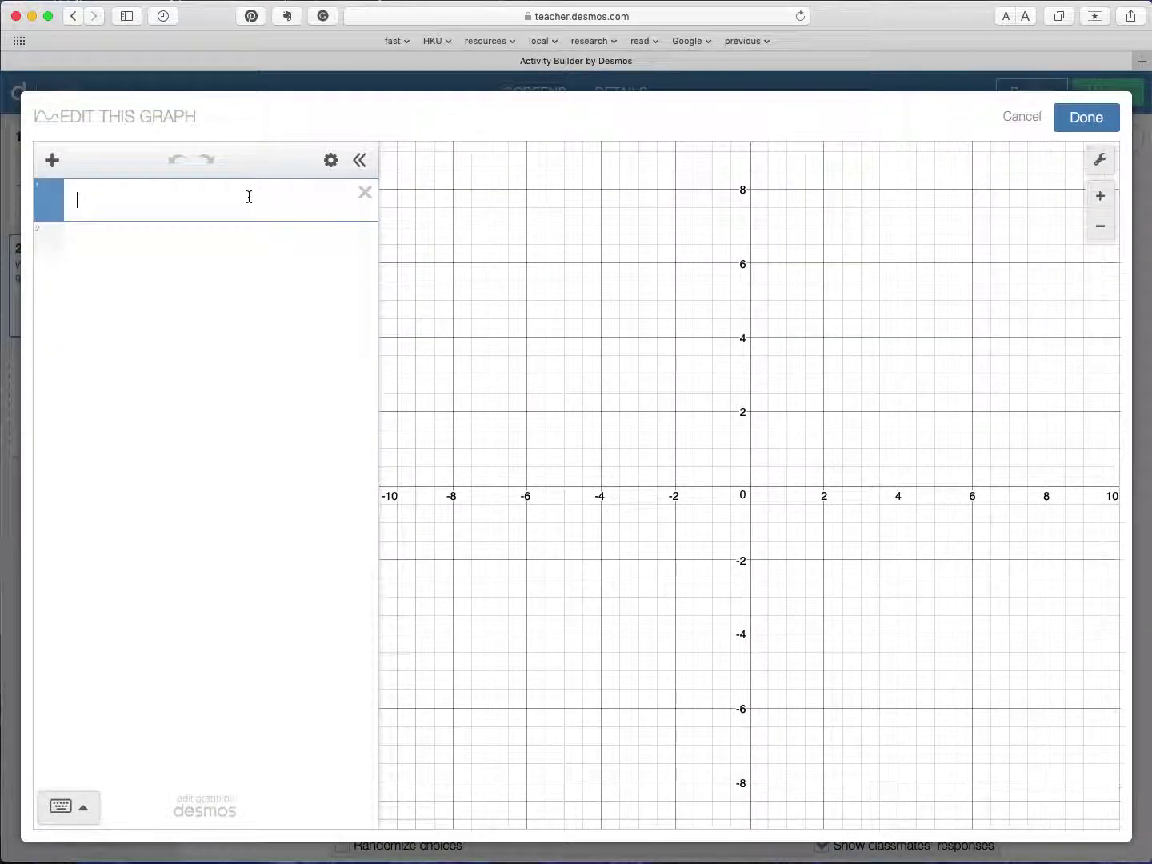
pyautogui.write('3x')
pyautogui.write('+4y')
pyautogui.write('=-10')
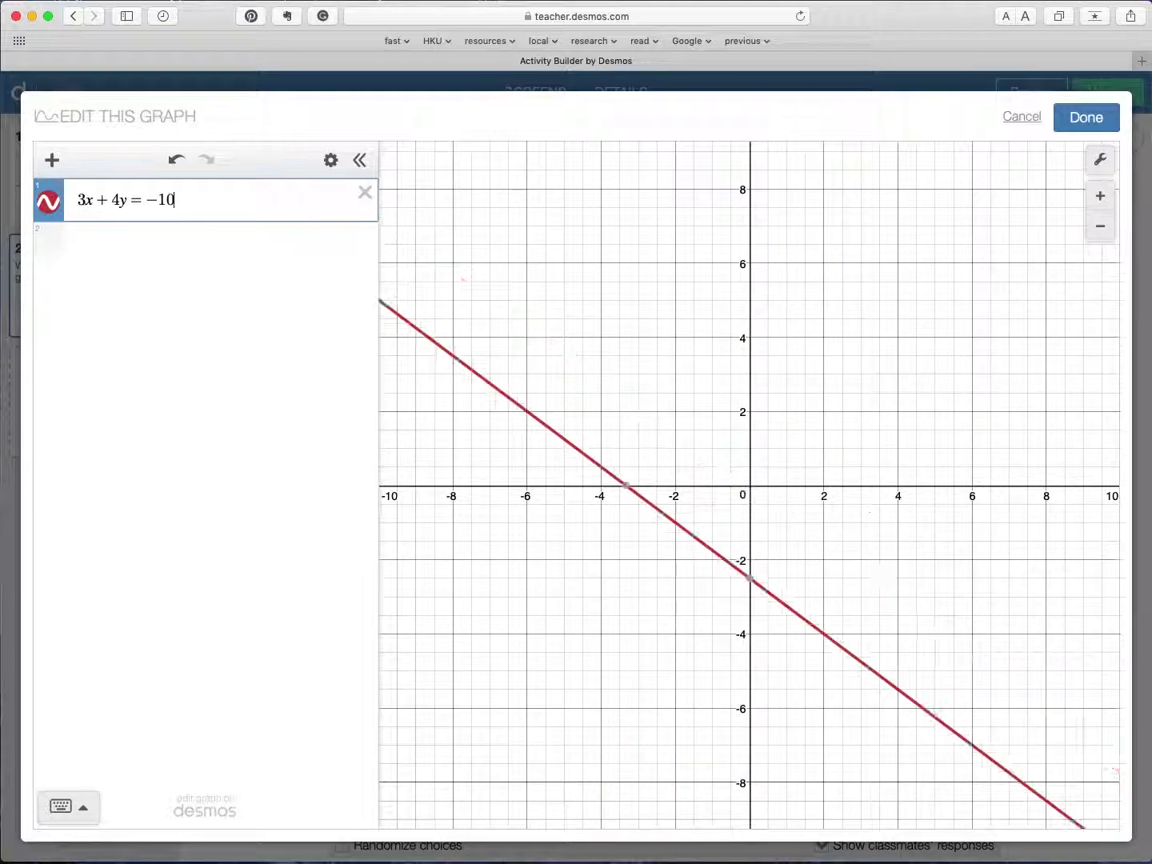
pyautogui.click(1099, 119)
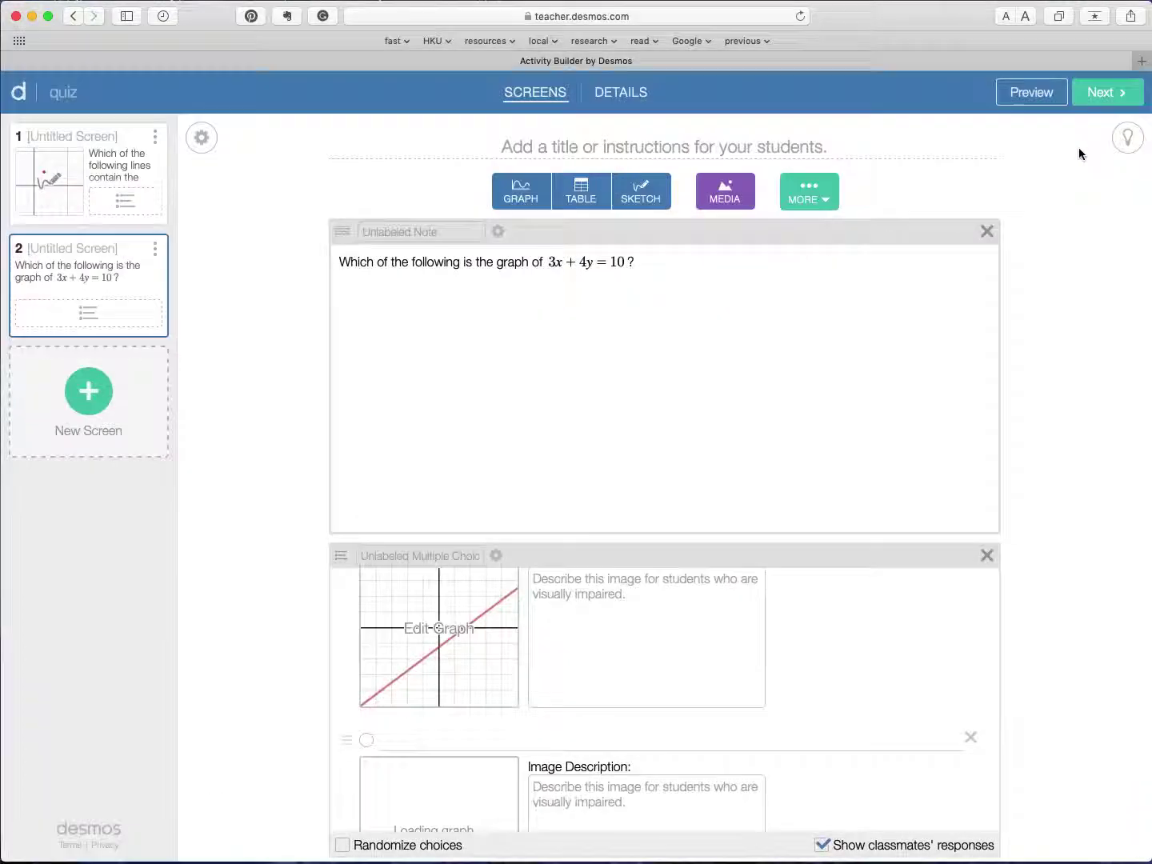
# Step: Add the fourth answer option as the graph of 3x − 4y = −10
pyautogui.scroll(-5, 671, 660)
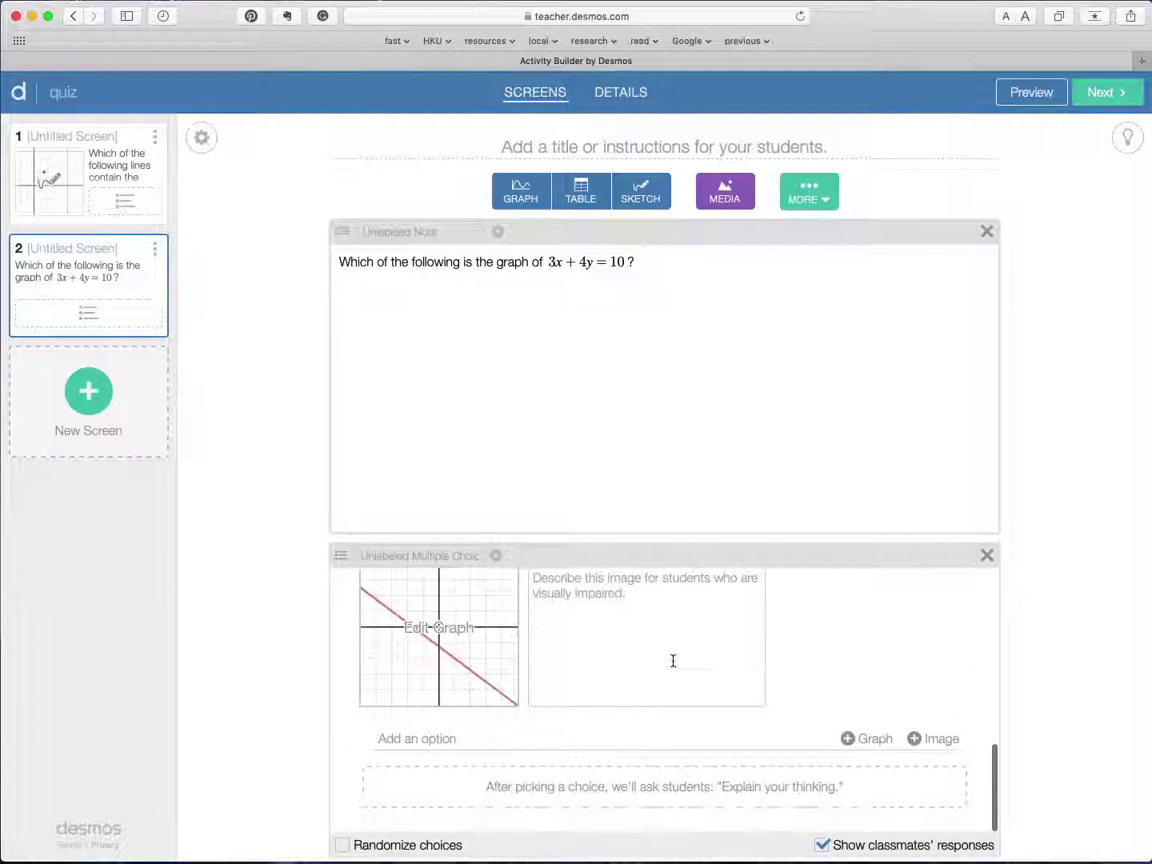
pyautogui.click(849, 739)
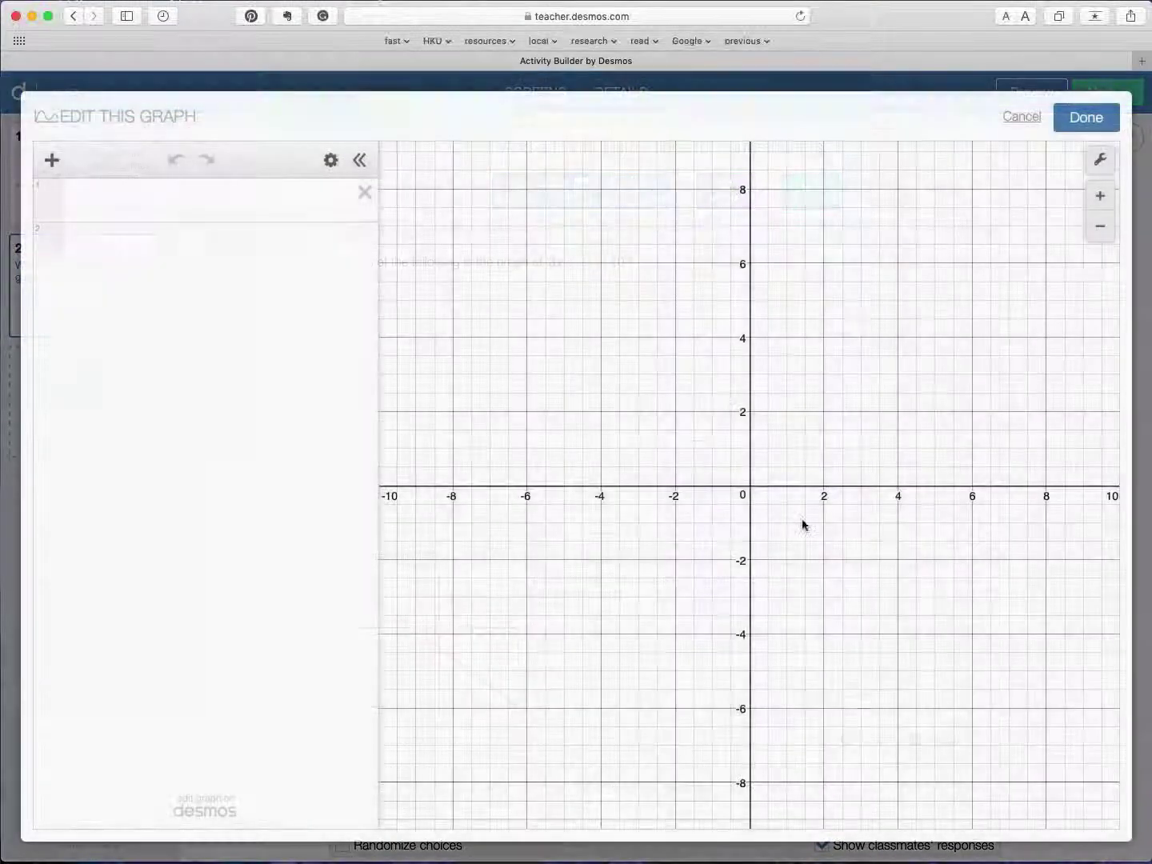
pyautogui.click(322, 201)
pyautogui.write('3')
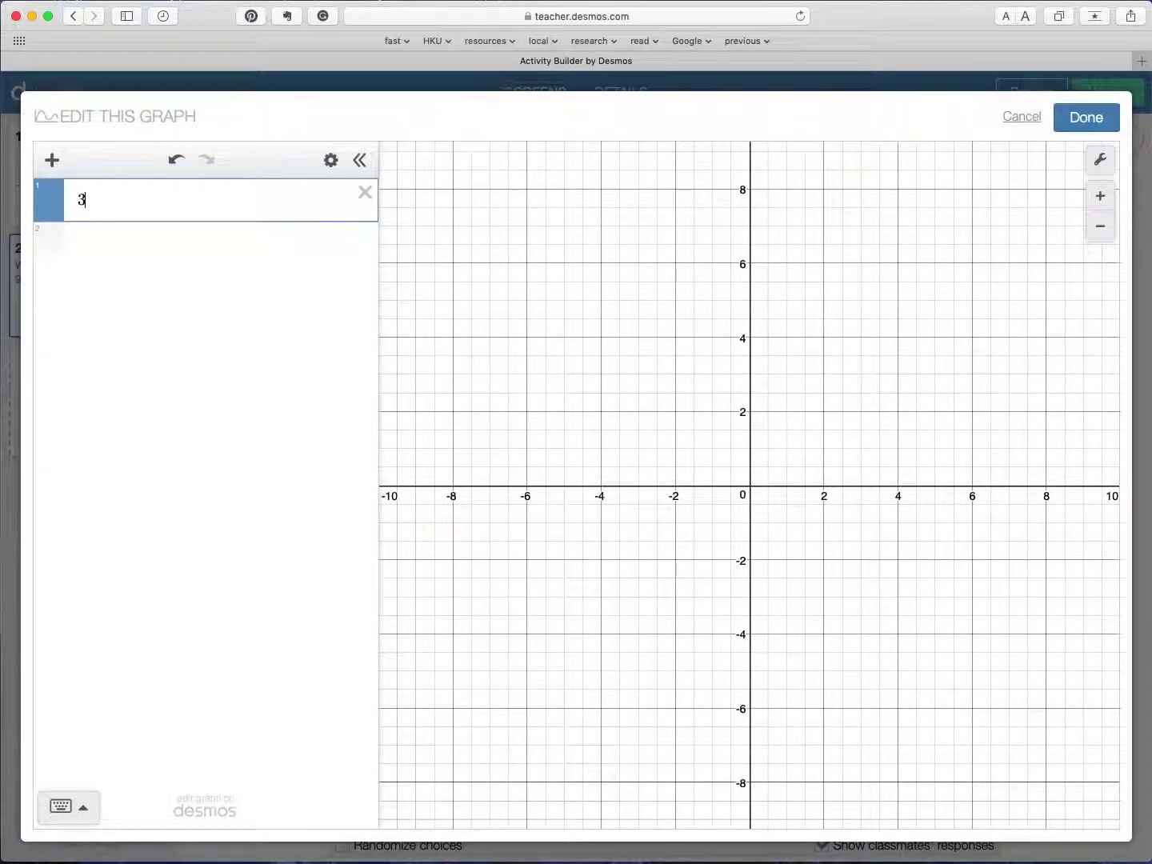
pyautogui.write('x-4y=')
pyautogui.write('10')
pyautogui.press('BackSpace')
pyautogui.press('BackSpace')
pyautogui.write('-10')
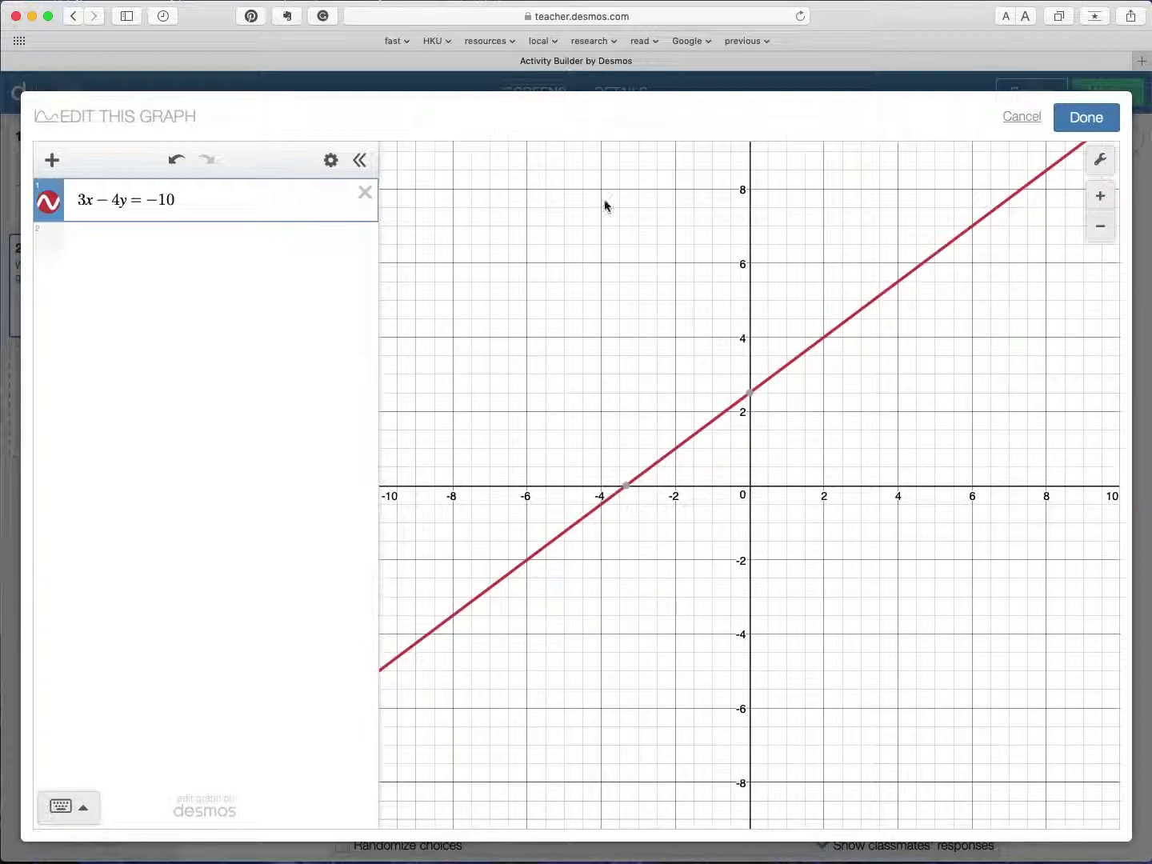
pyautogui.click(1094, 120)
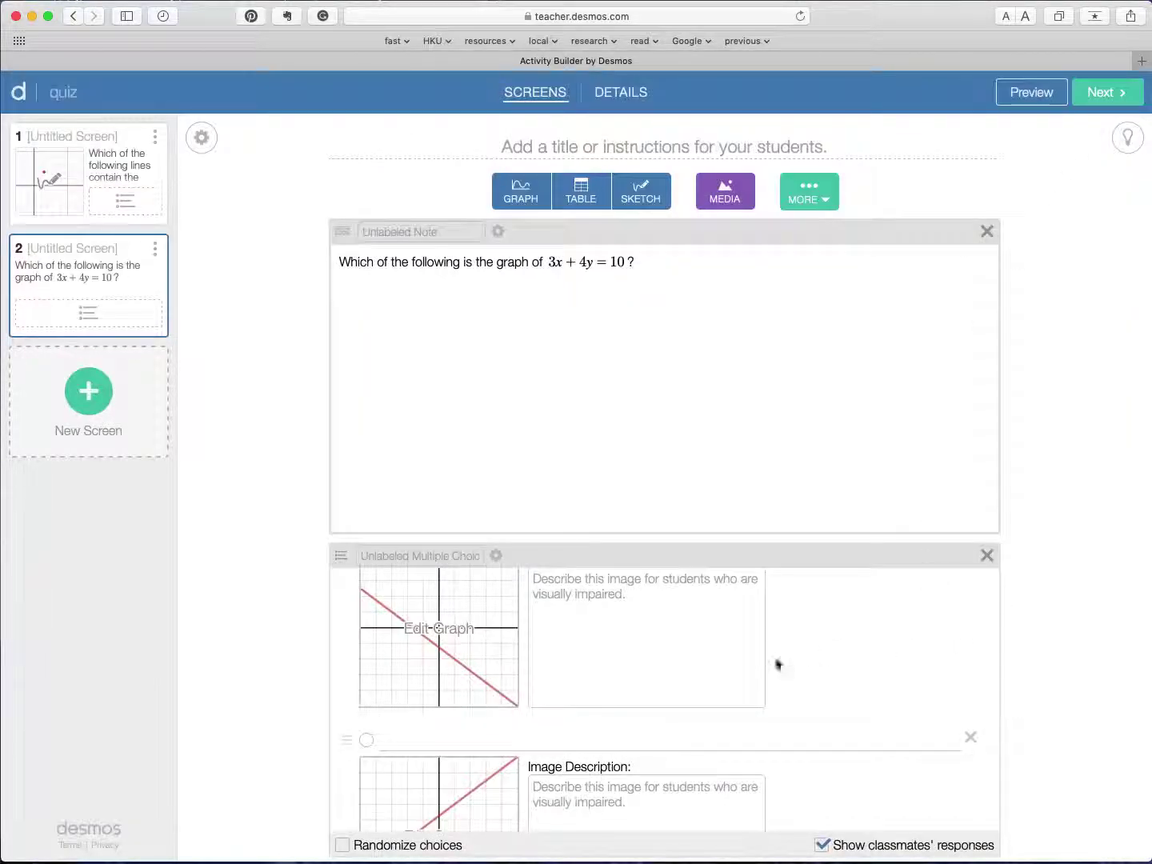
pyautogui.scroll(-3, 775, 666)
pyautogui.scroll(-2, 766, 666)
pyautogui.scroll(5, 766, 666)
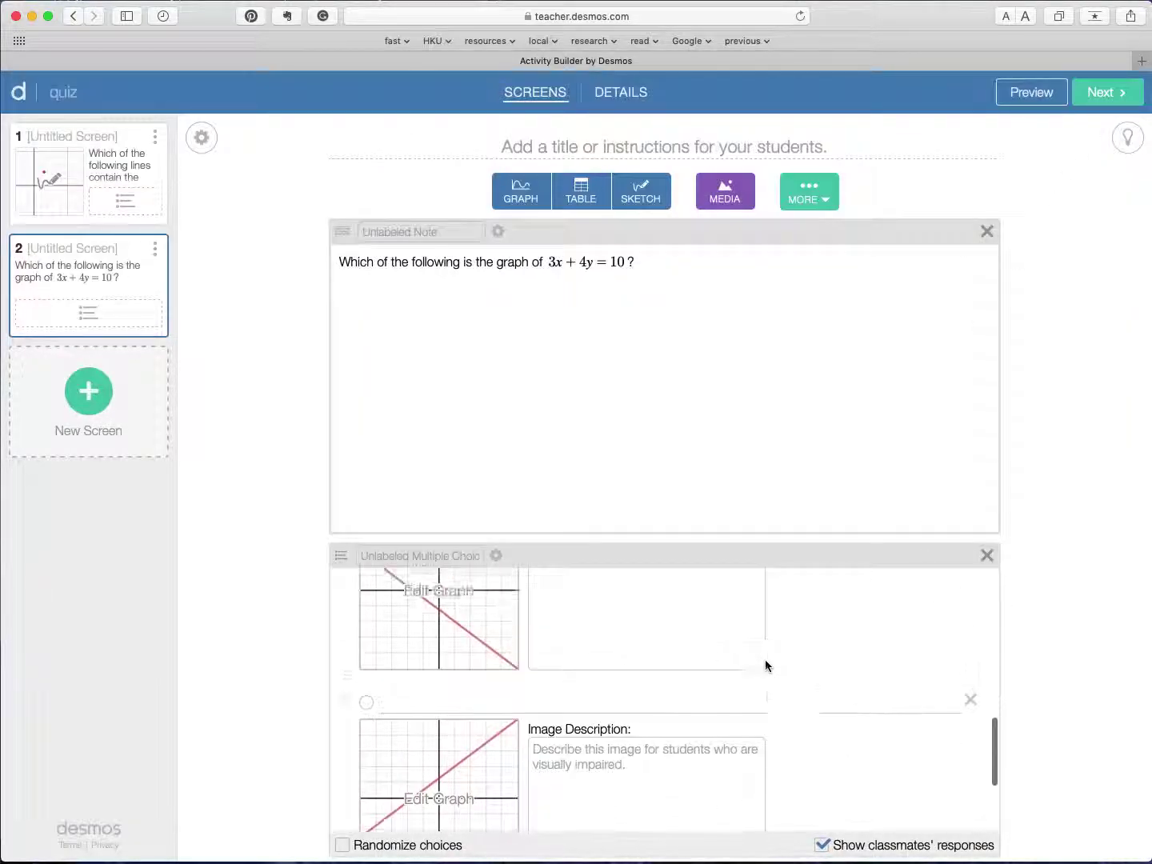
# Step: Mark the first graph as the correct answer and switch the multiple-choice component to Simple
pyautogui.scroll(5, 765, 659)
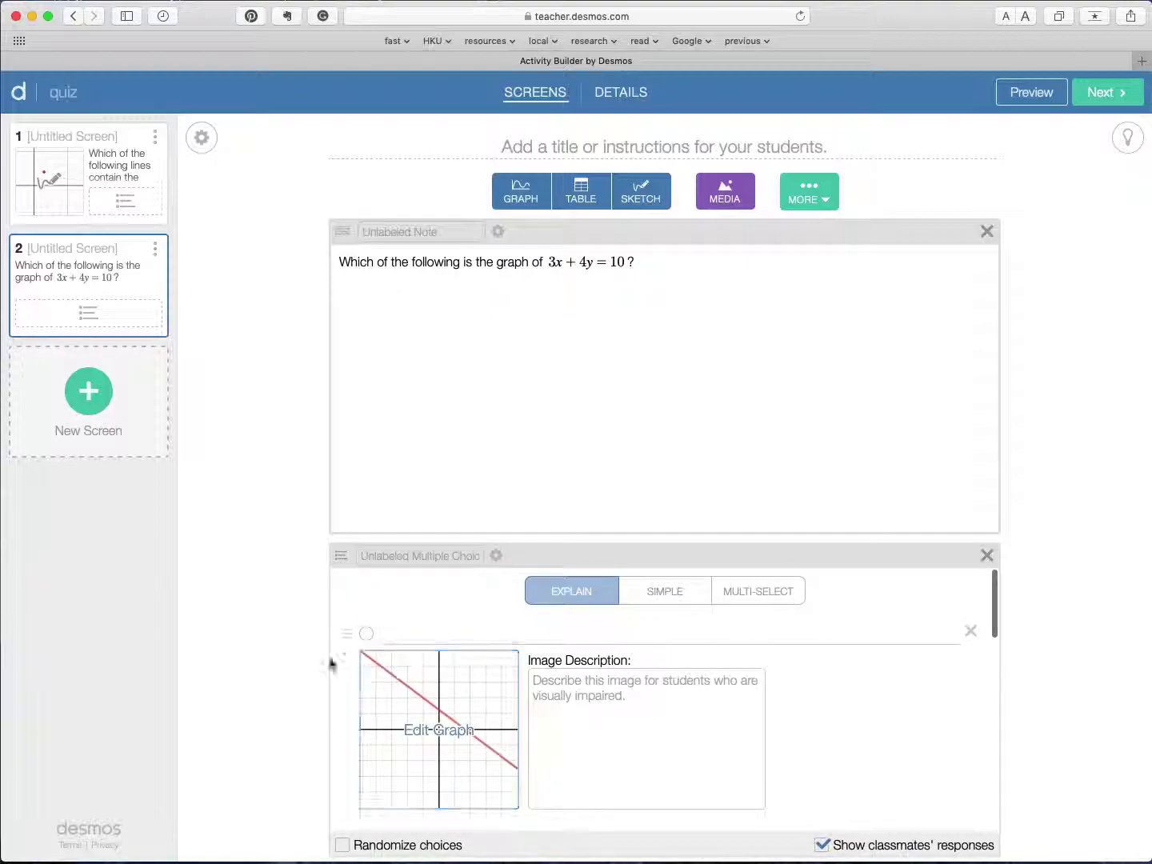
pyautogui.click(366, 636)
pyautogui.click(672, 592)
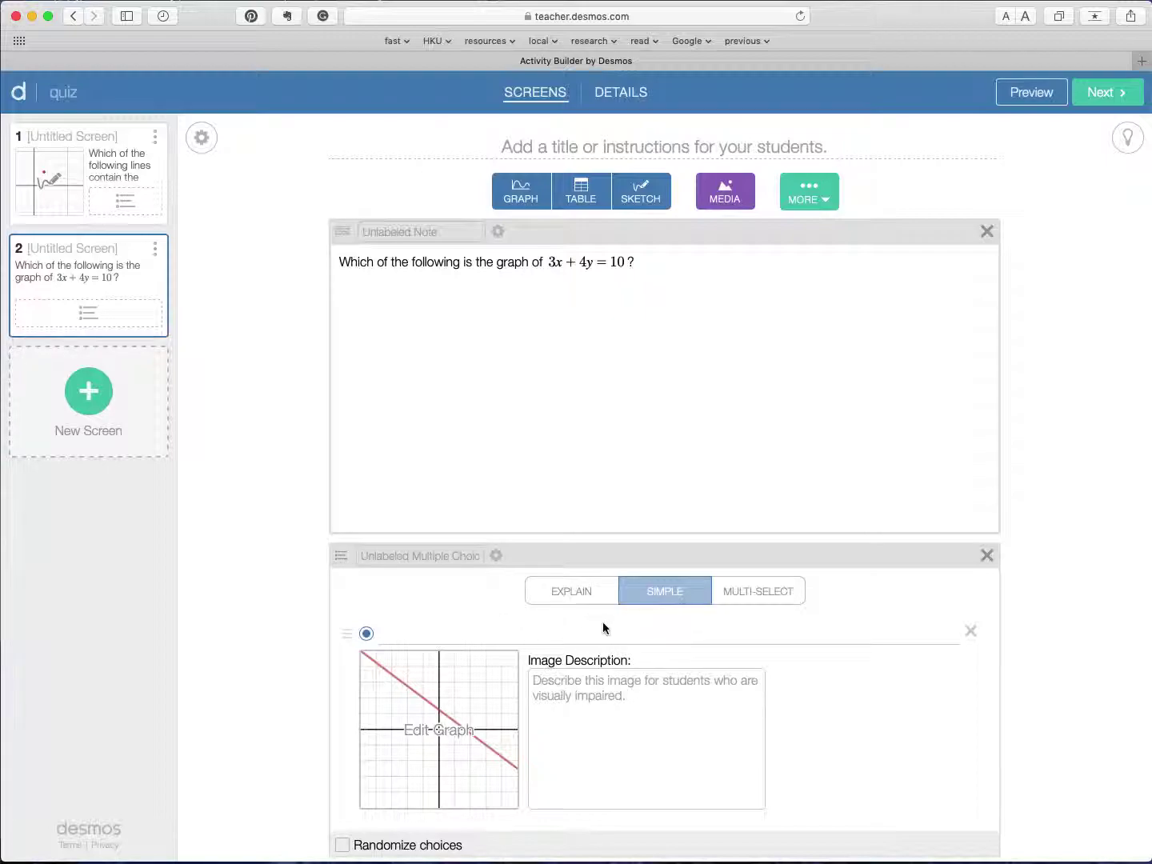
pyautogui.scroll(-5, 702, 640)
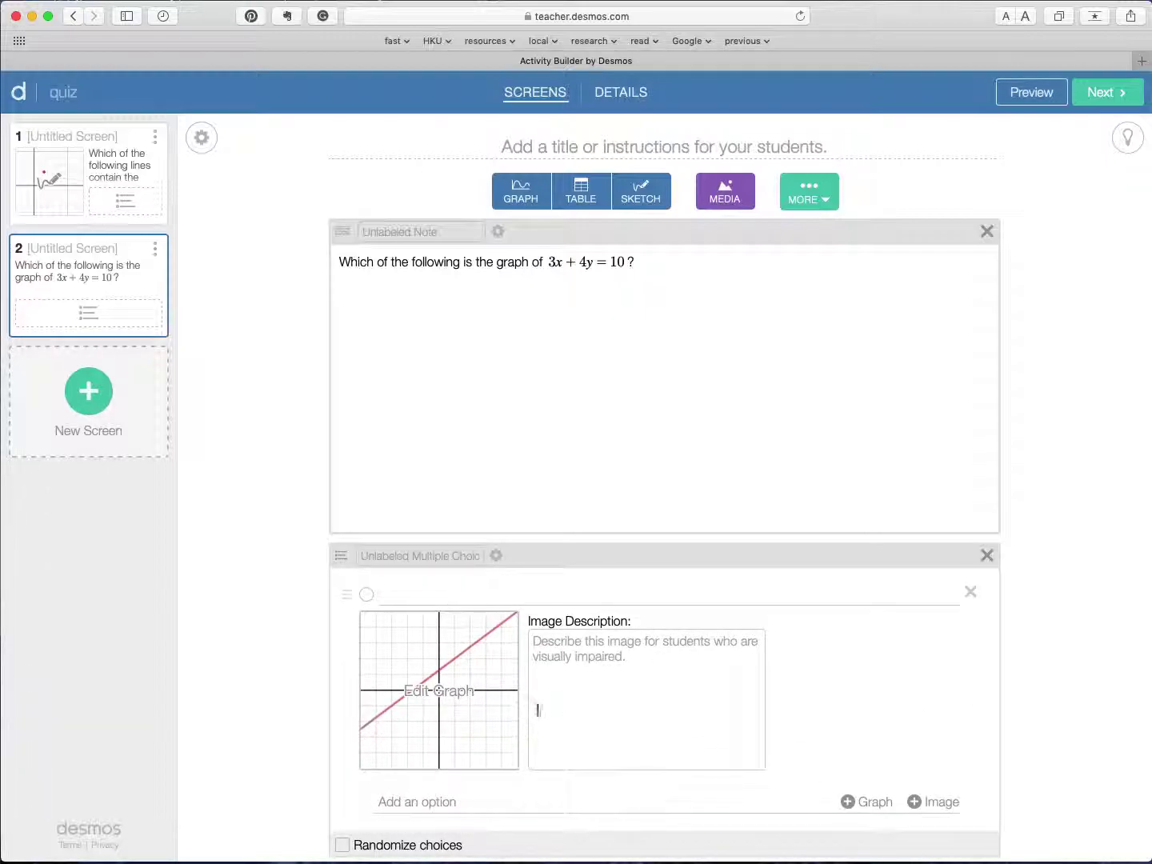
pyautogui.scroll(5, 755, 723)
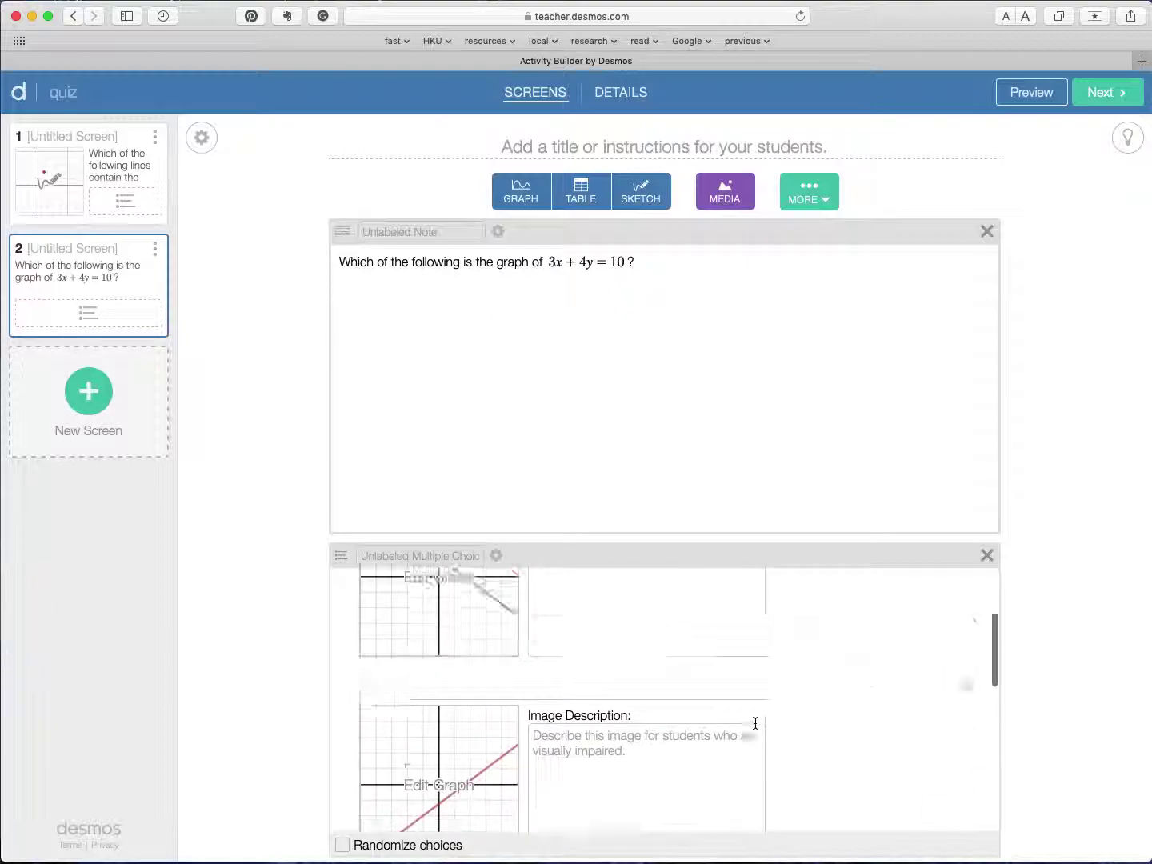
# Step: Preview screen 2 as a student and try the first graph as the answer
pyautogui.click(1043, 104)
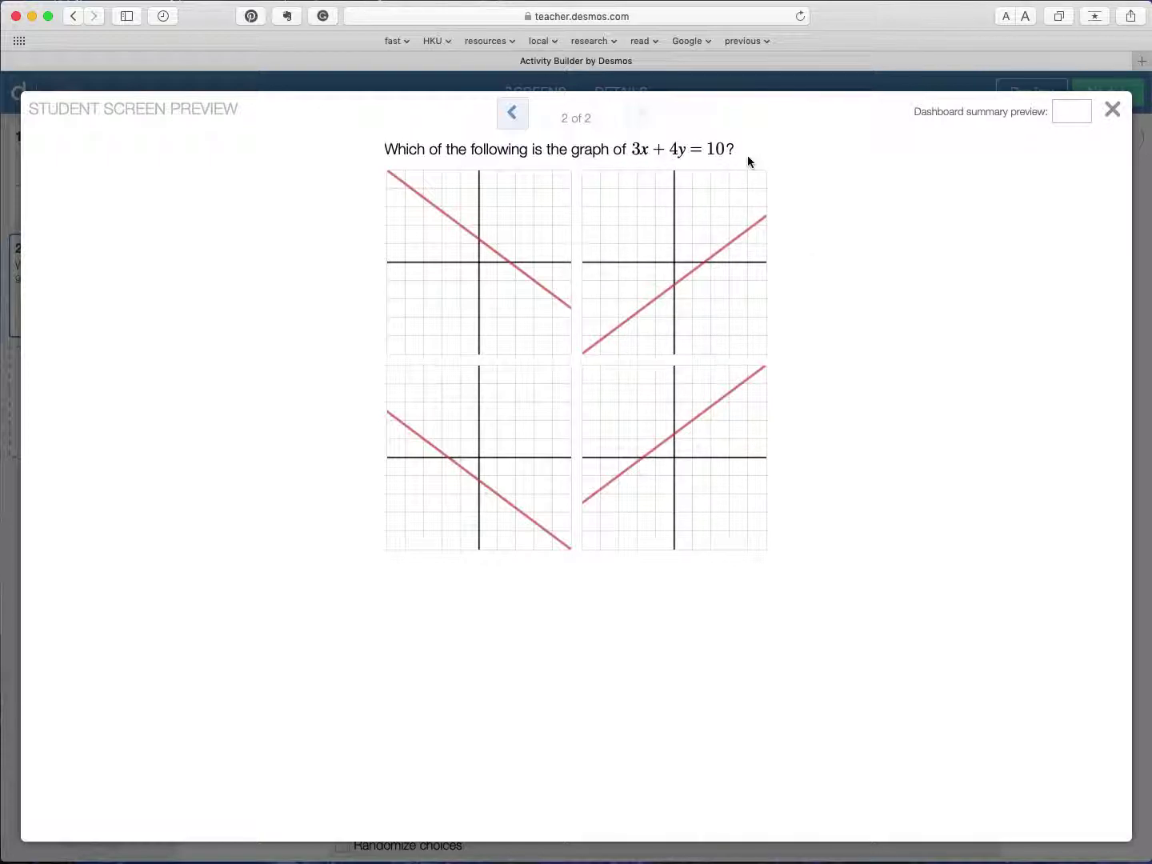
pyautogui.click(477, 308)
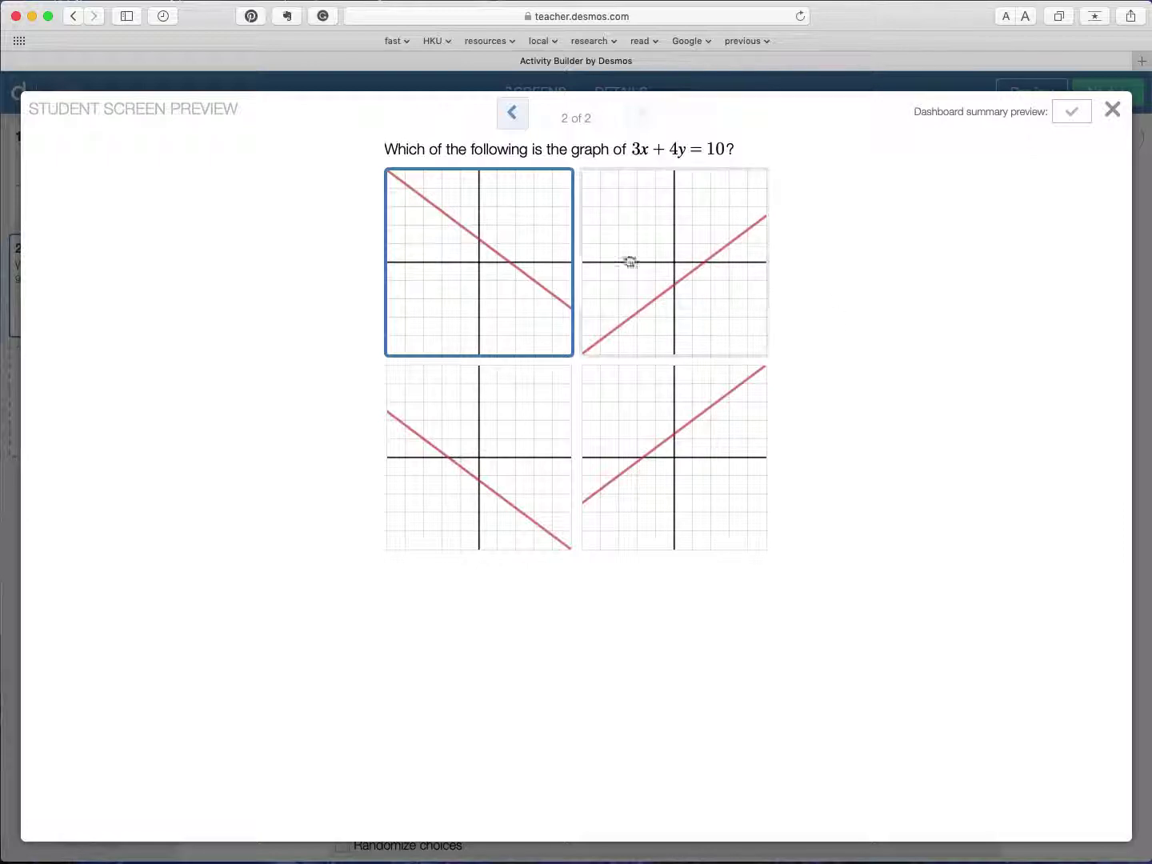
pyautogui.click(1112, 109)
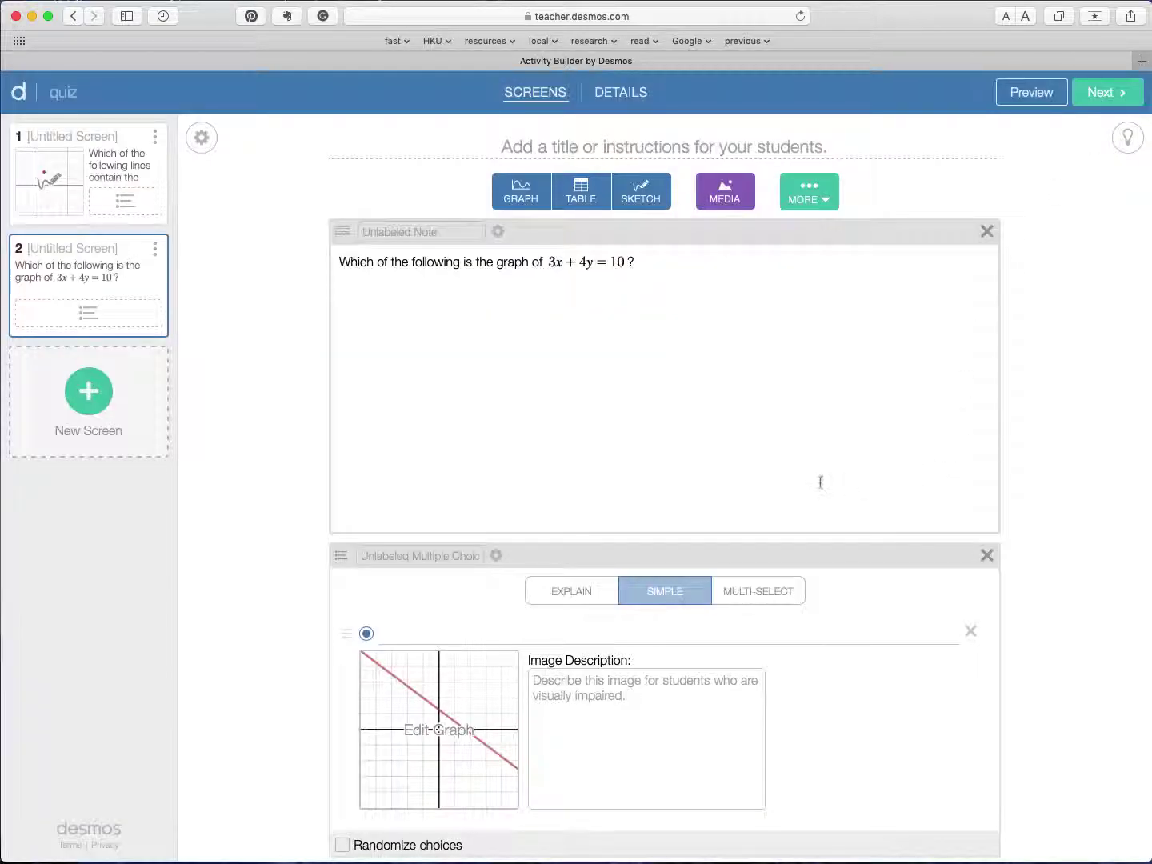
# Step: Change the equation of the fourth graph option to 3x − 4y = −20
pyautogui.scroll(-5, 818, 696)
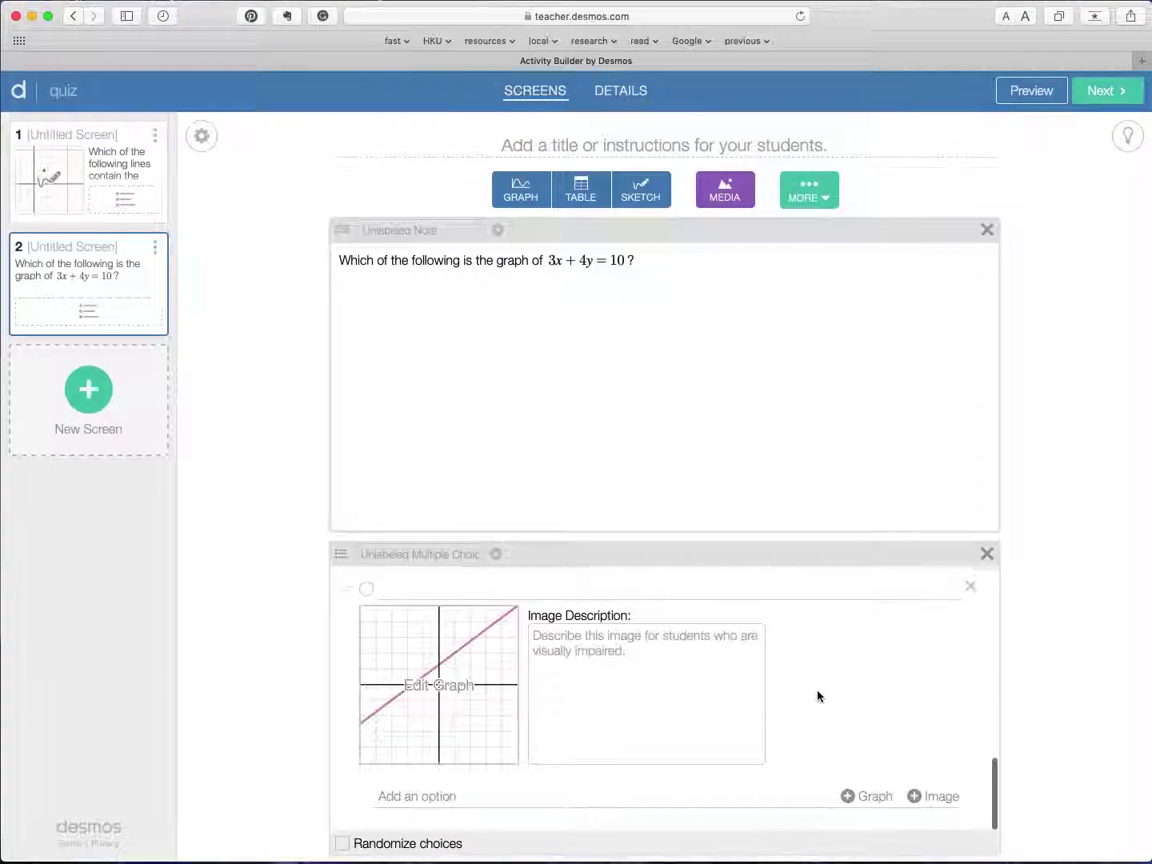
pyautogui.click(473, 717)
pyautogui.click(192, 206)
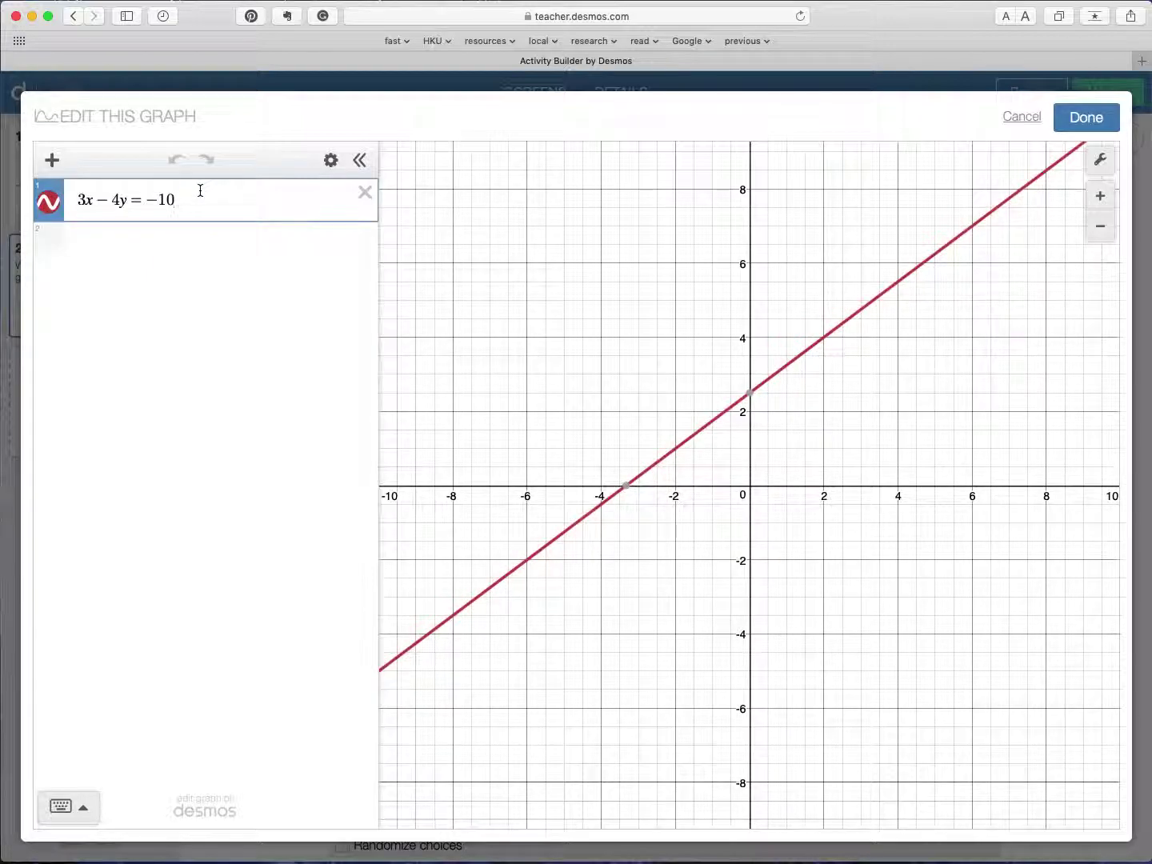
pyautogui.press('BackSpace')
pyautogui.press('BackSpace')
pyautogui.write('20')
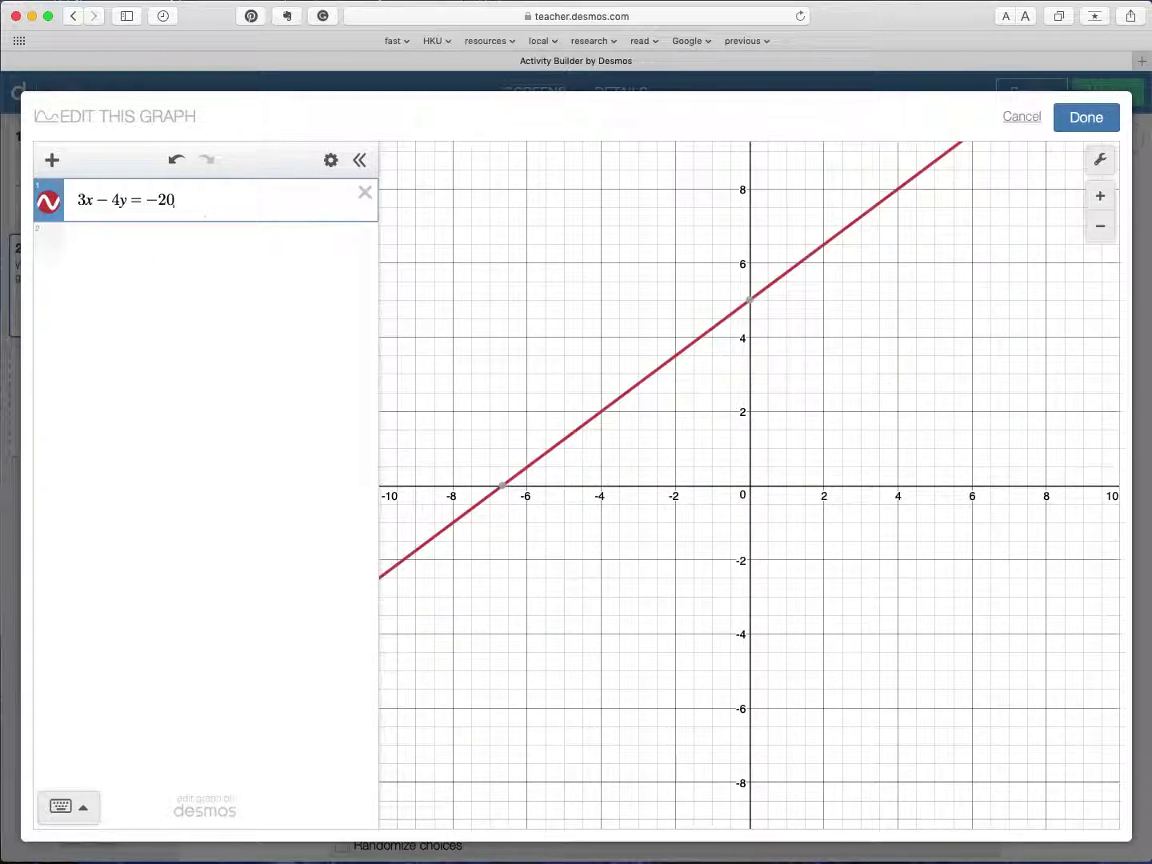
pyautogui.click(1087, 120)
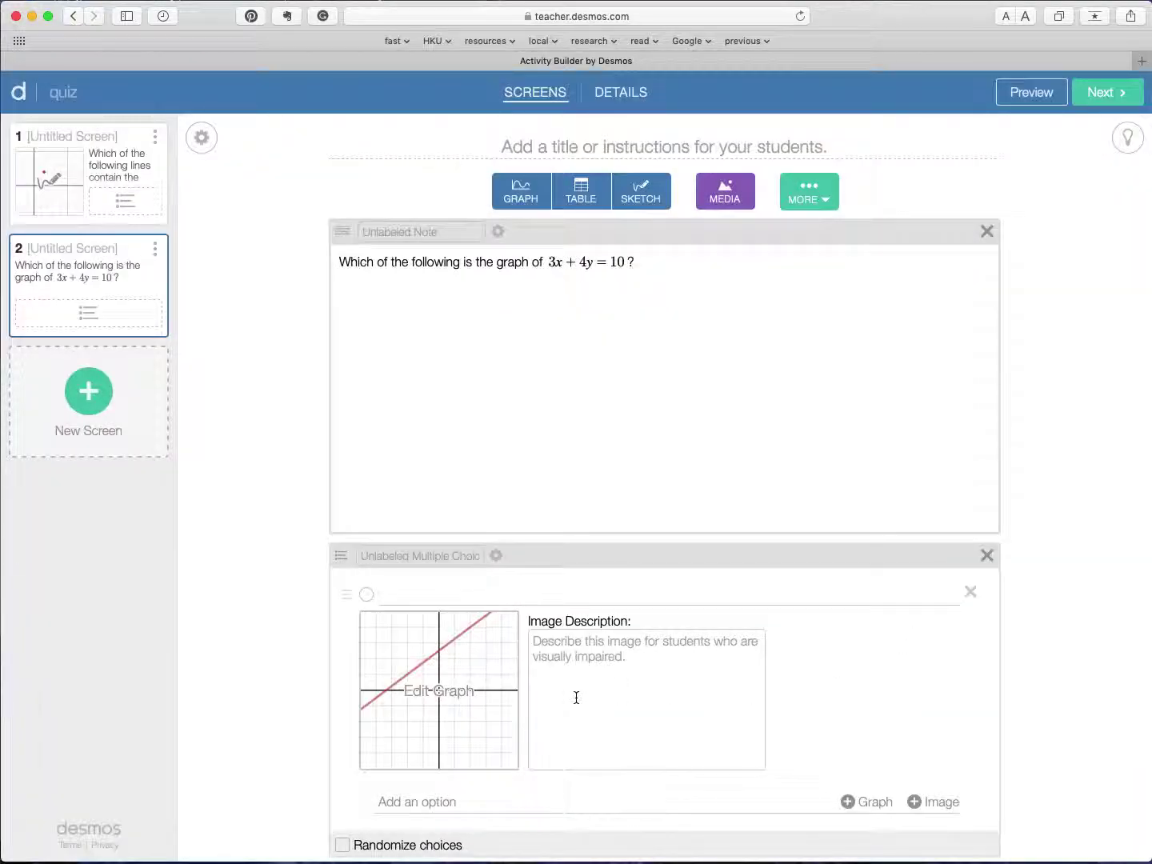
# Step: Check the revised four graph options in the student preview of screen 2
pyautogui.click(1034, 94)
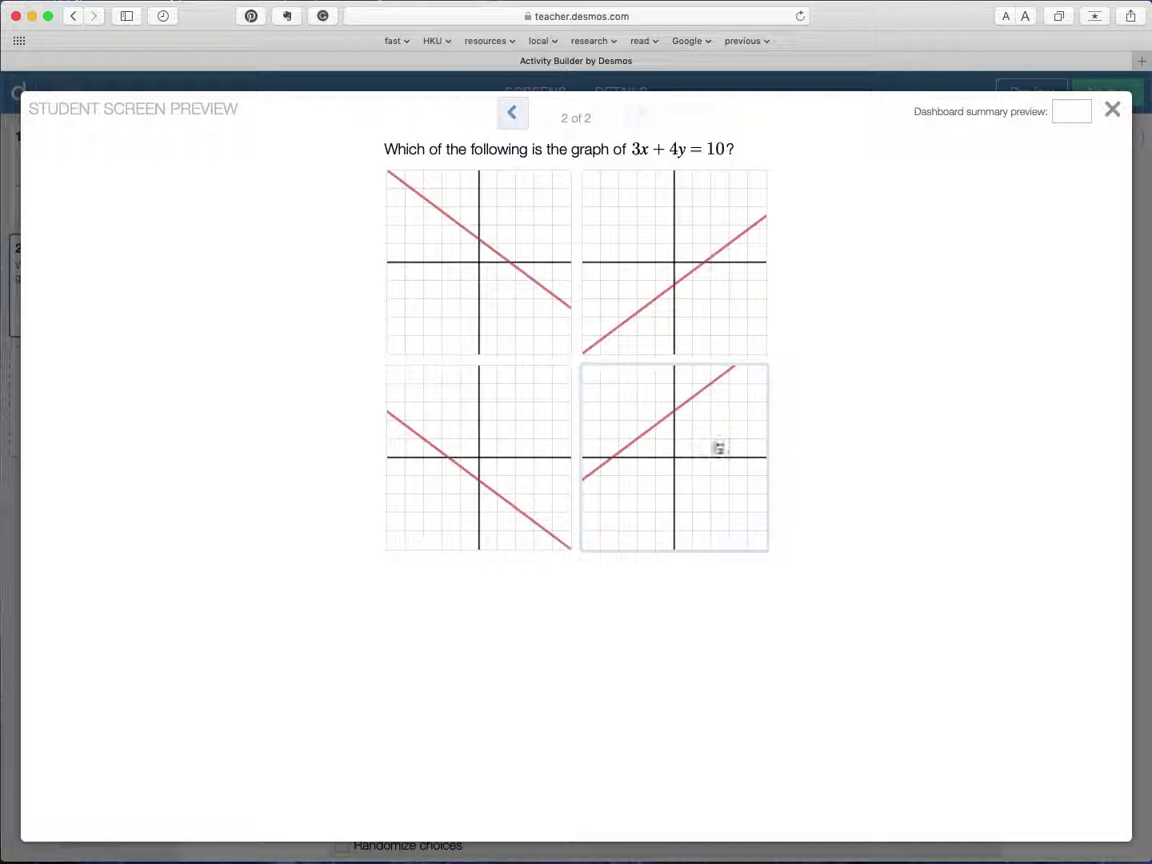
pyautogui.click(1111, 111)
pyautogui.scroll(-1, 528, 652)
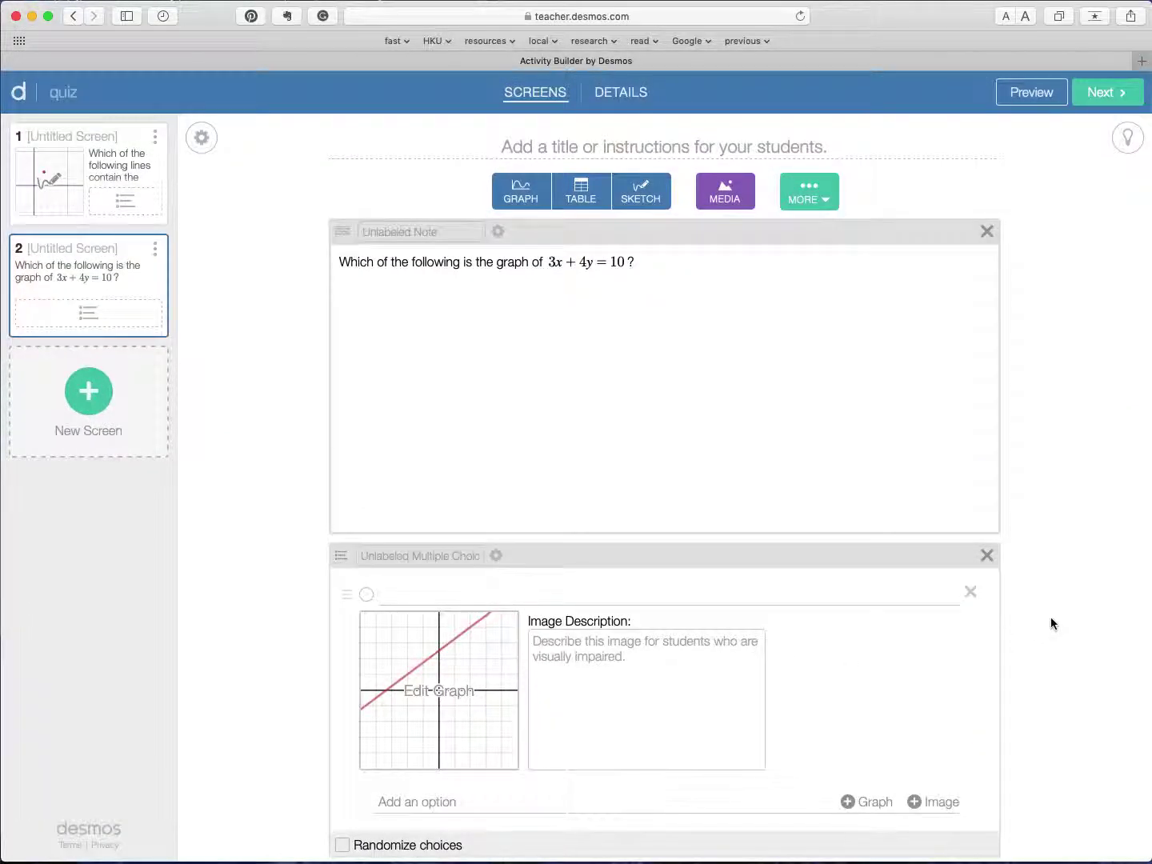
# Step: Add a third screen and consult the "comparing slopes" question in the notes app
pyautogui.click(88, 393)
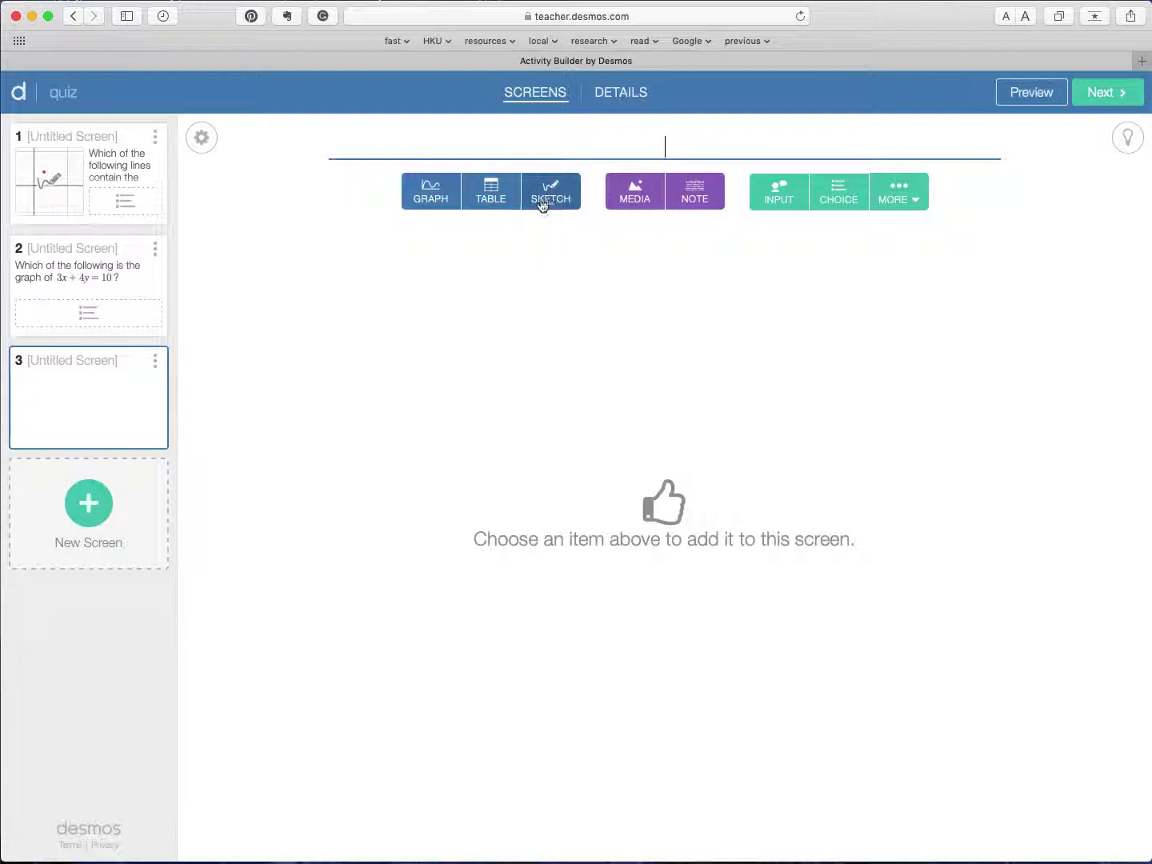
pyautogui.press('super+Tab')
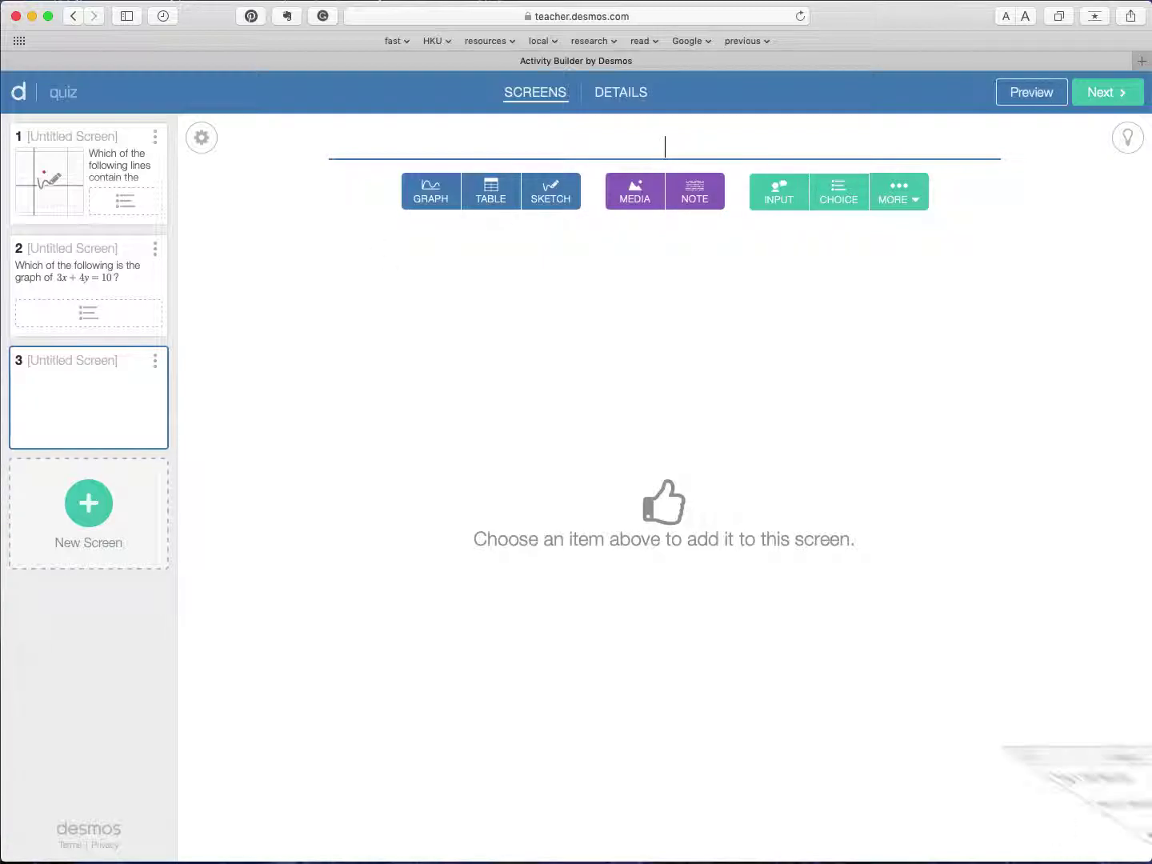
pyautogui.moveTo(656, 185); pyautogui.dragTo(672, 130)
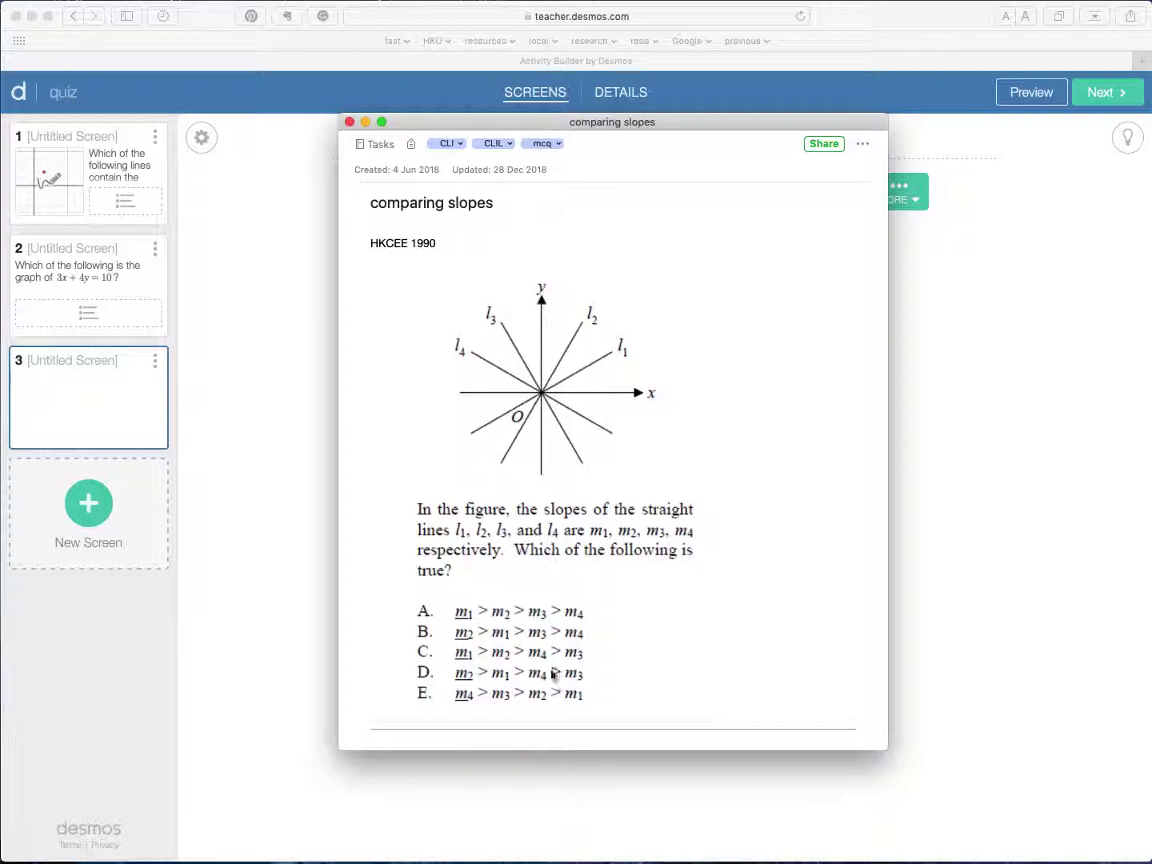
pyautogui.click(365, 122)
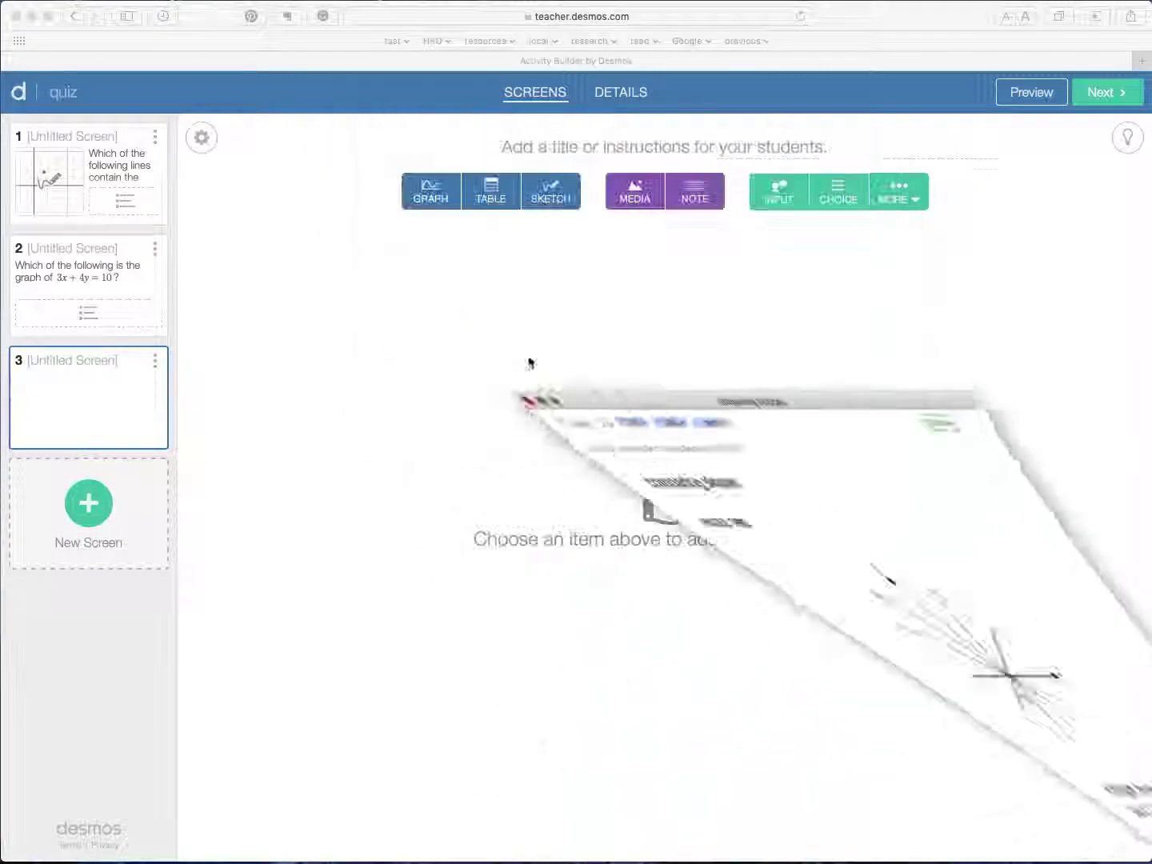
# Step: Add a sketch component to screen 3 with screenshot.png from the Desktop as its custom background image
pyautogui.click(549, 192)
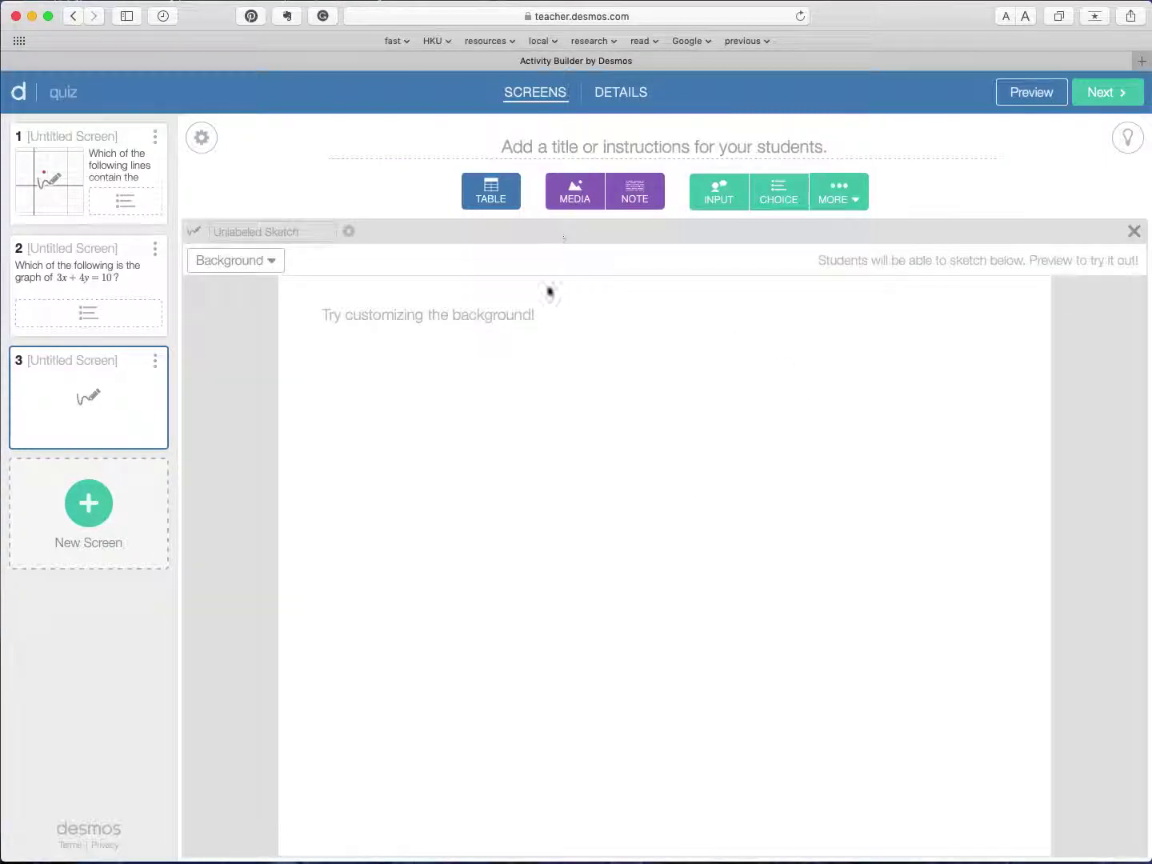
pyautogui.click(264, 262)
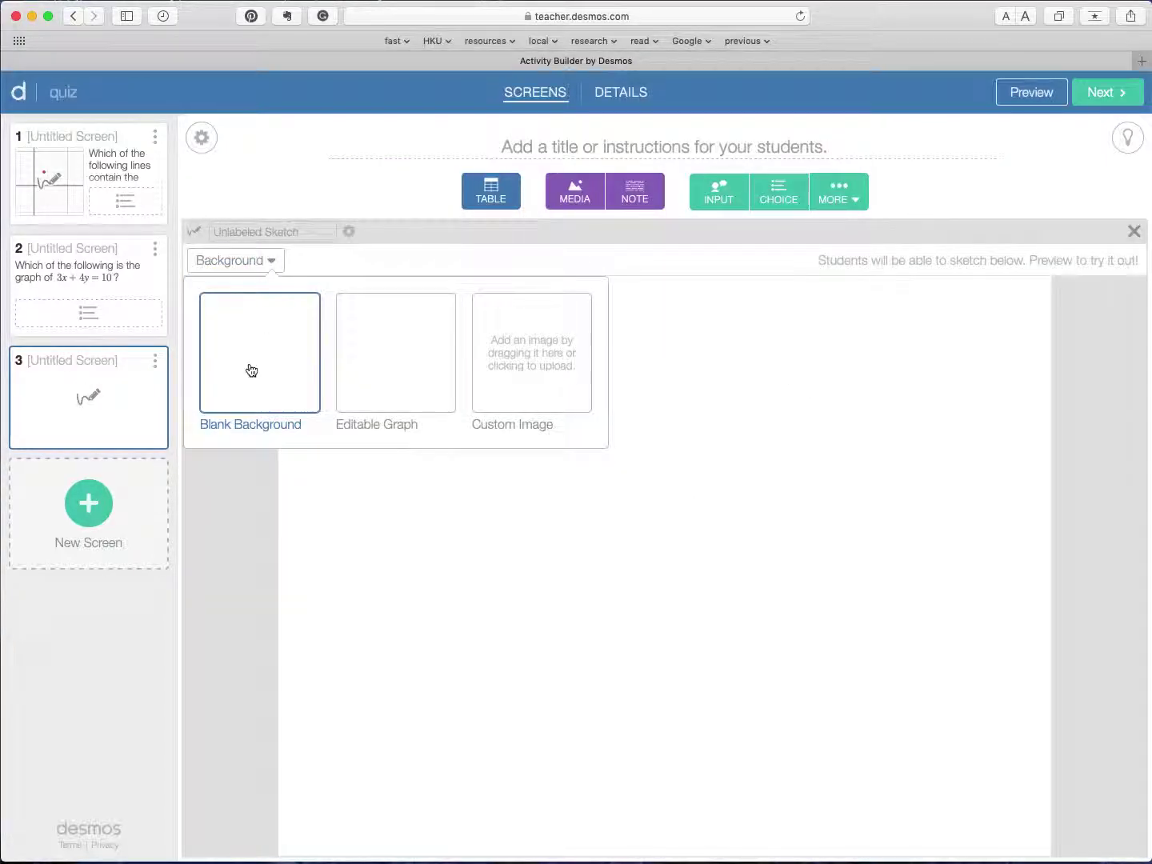
pyautogui.click(552, 373)
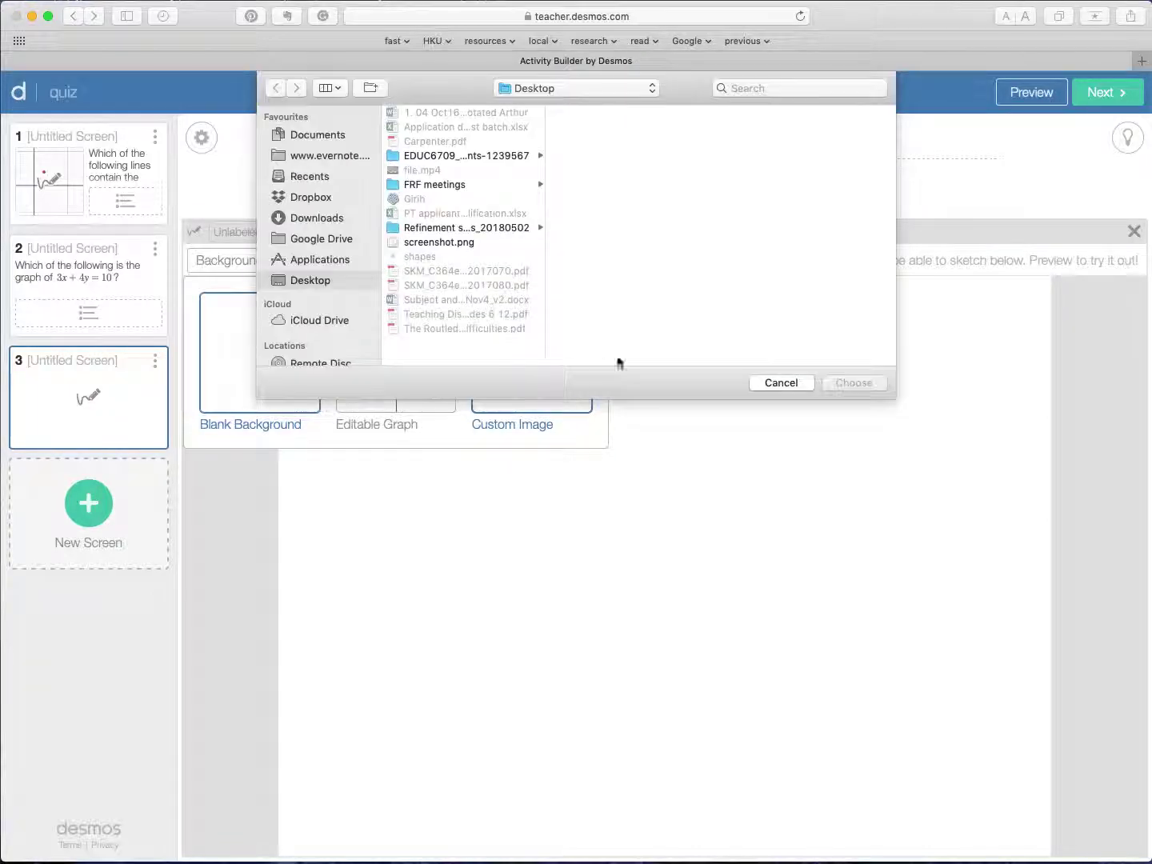
pyautogui.click(448, 242)
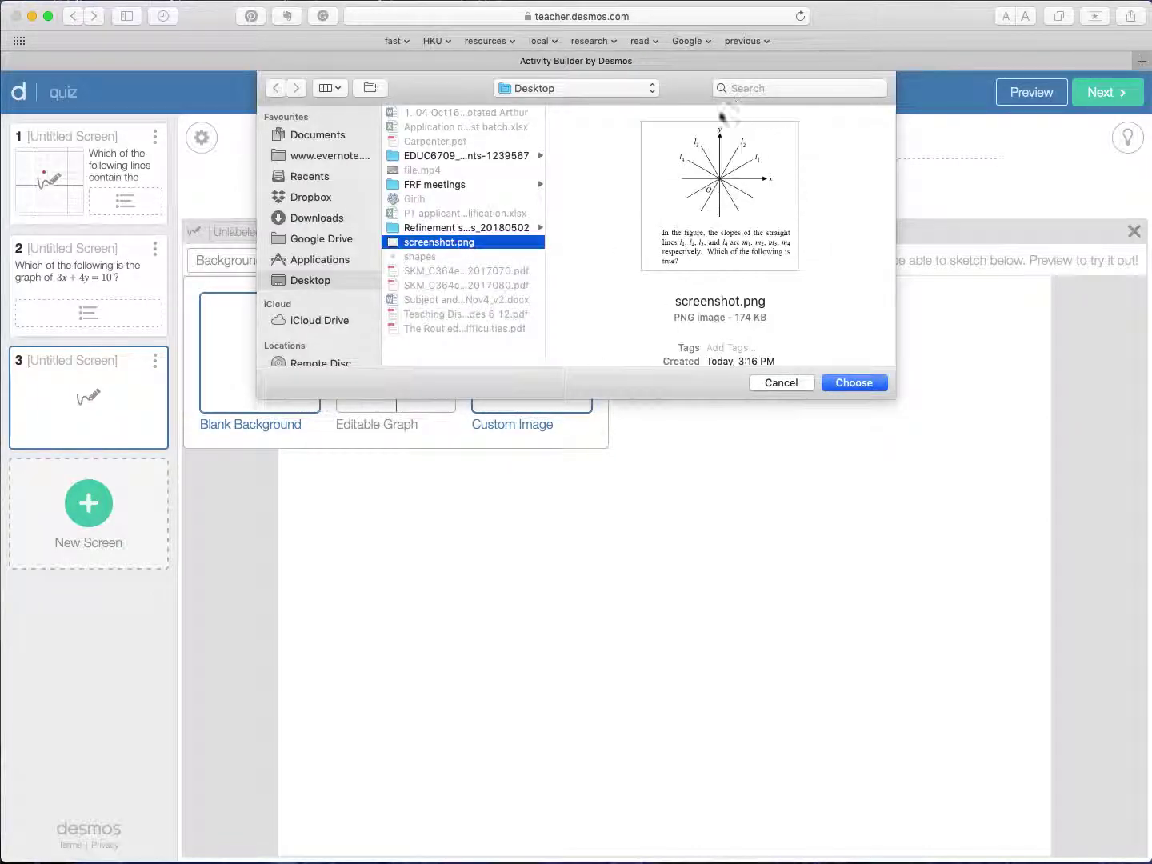
pyautogui.click(853, 384)
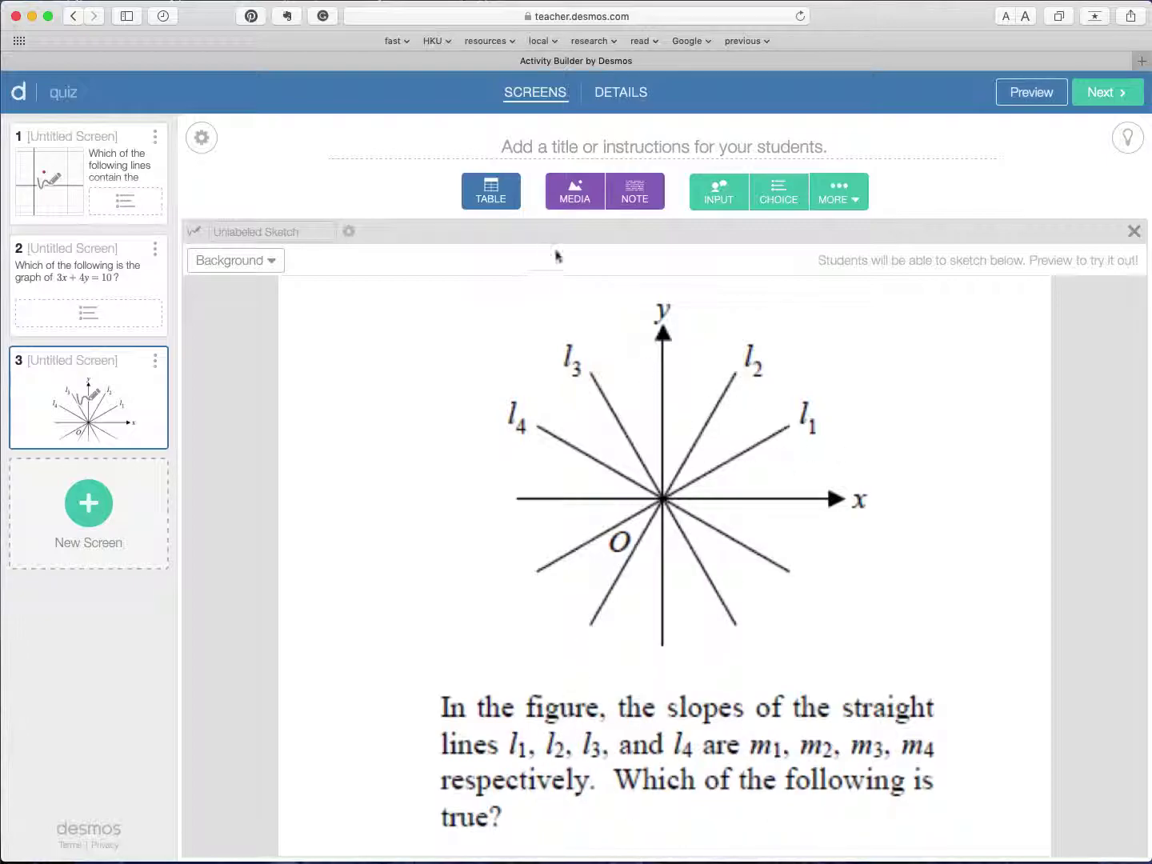
# Step: Add a multiple-choice component beside the sketch with the math expression m₁ > m₂ as its first option
pyautogui.click(788, 195)
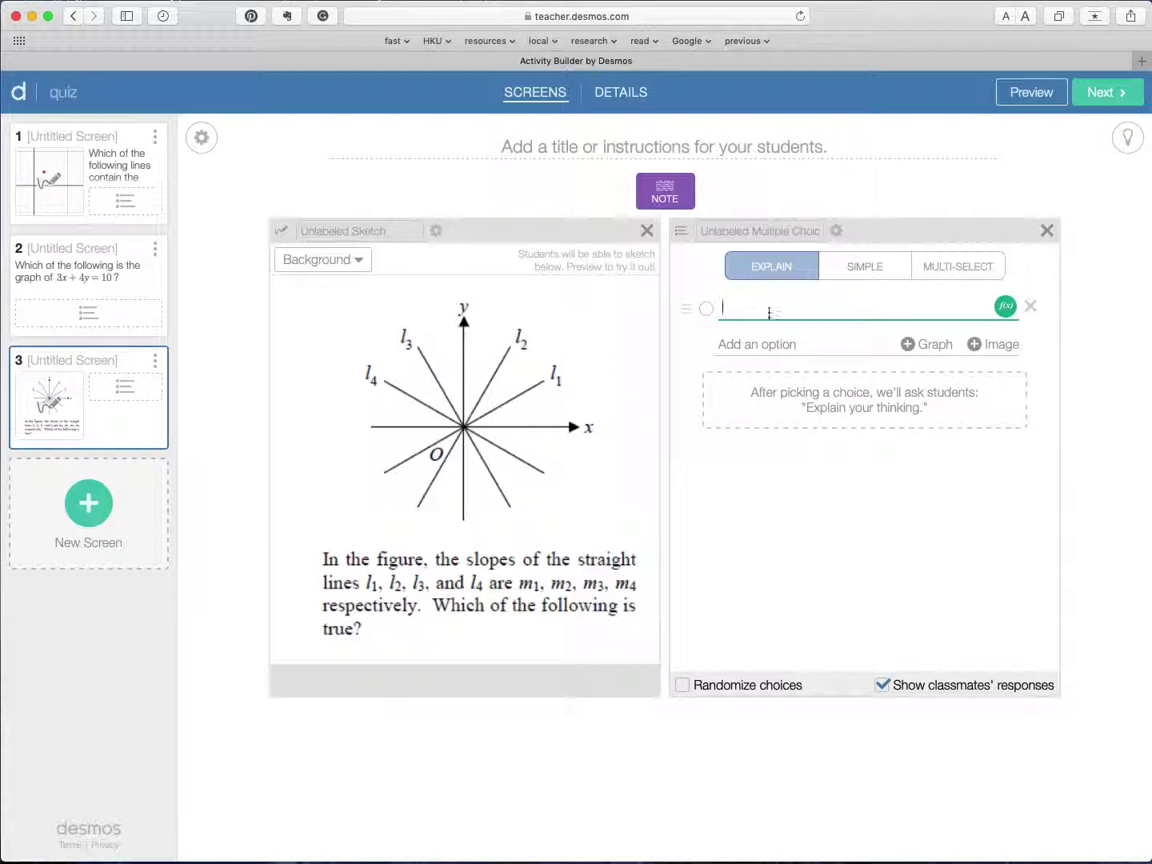
pyautogui.click(1005, 308)
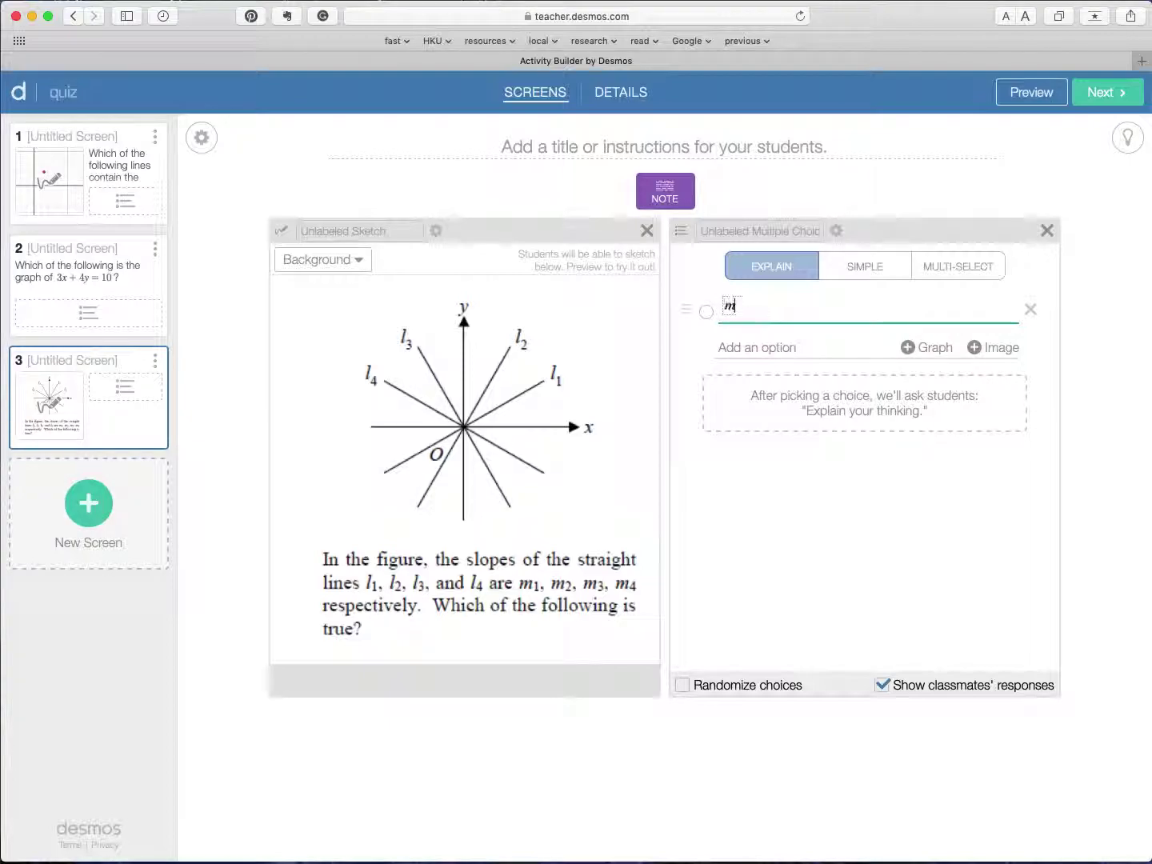
pyautogui.write('m_1')
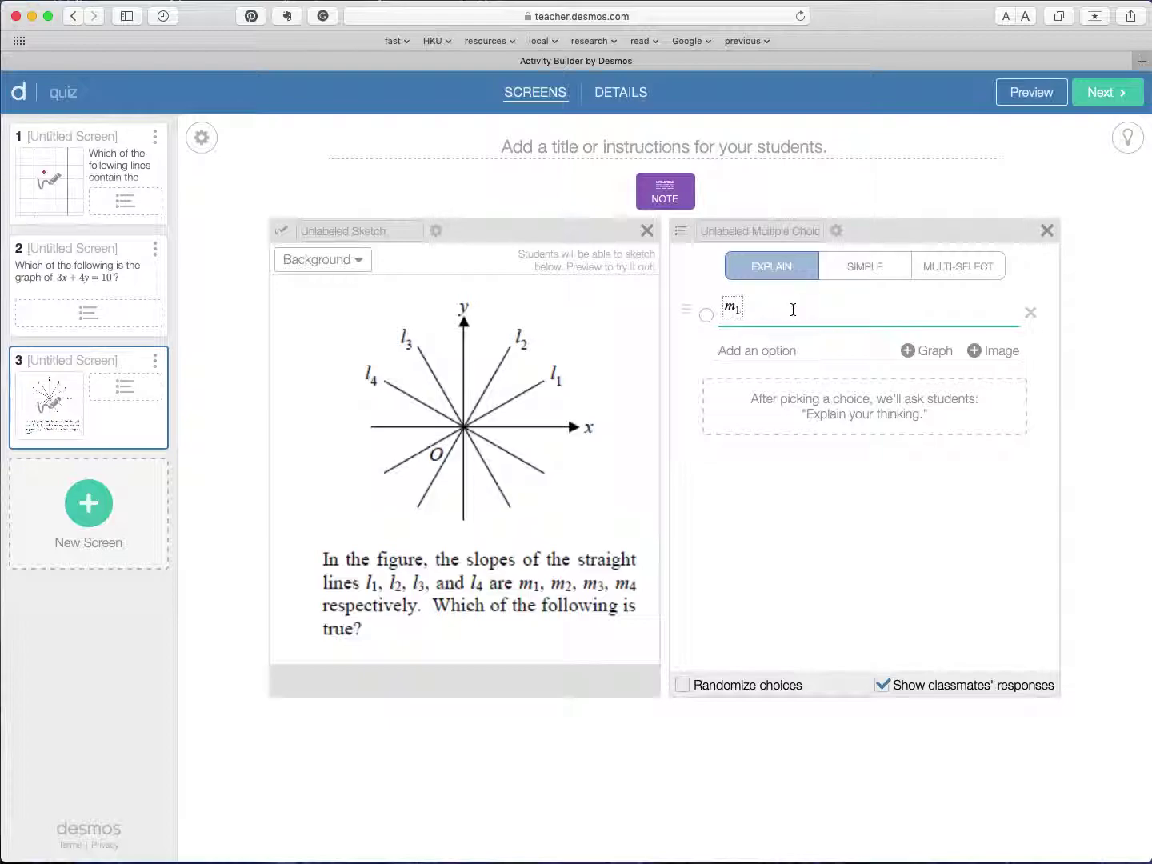
pyautogui.write('> m2')
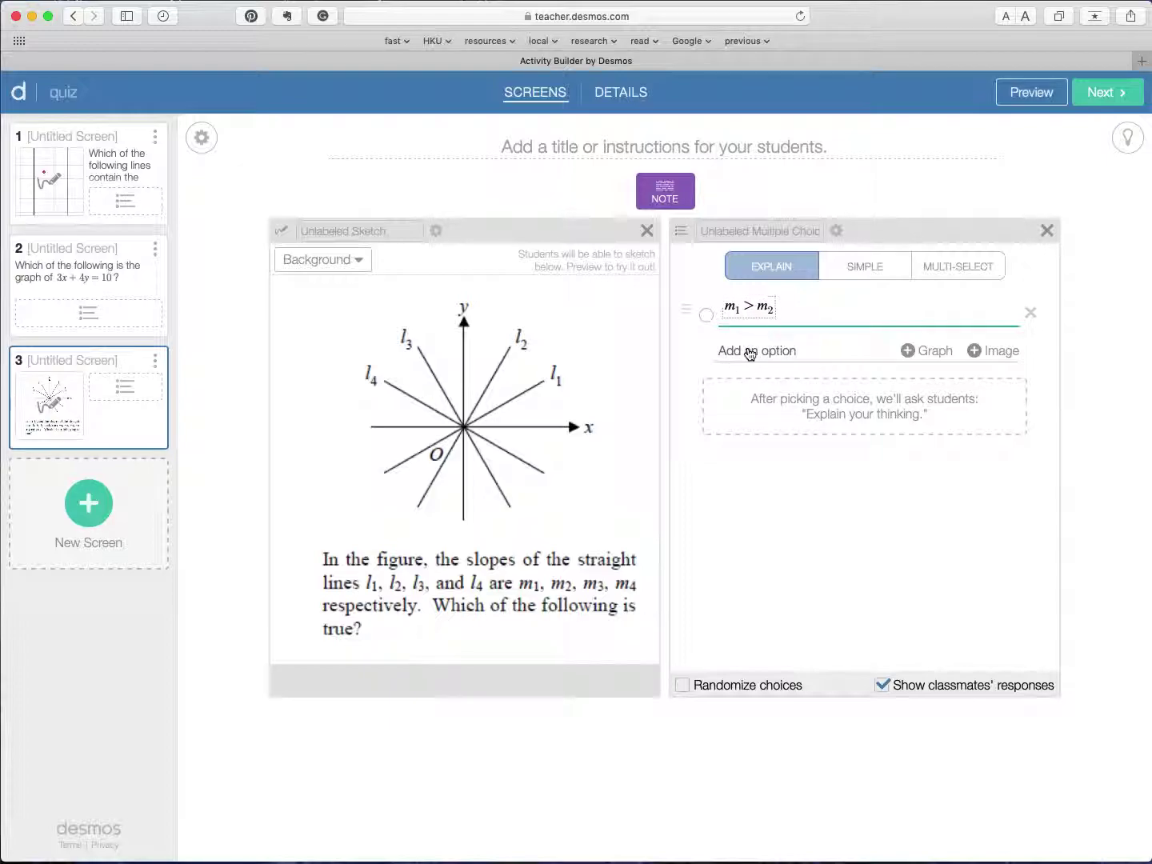
# Step: Add the math expressions m₂ > m₃ and m₃ > m₄ as the second and third answer options
pyautogui.click(752, 352)
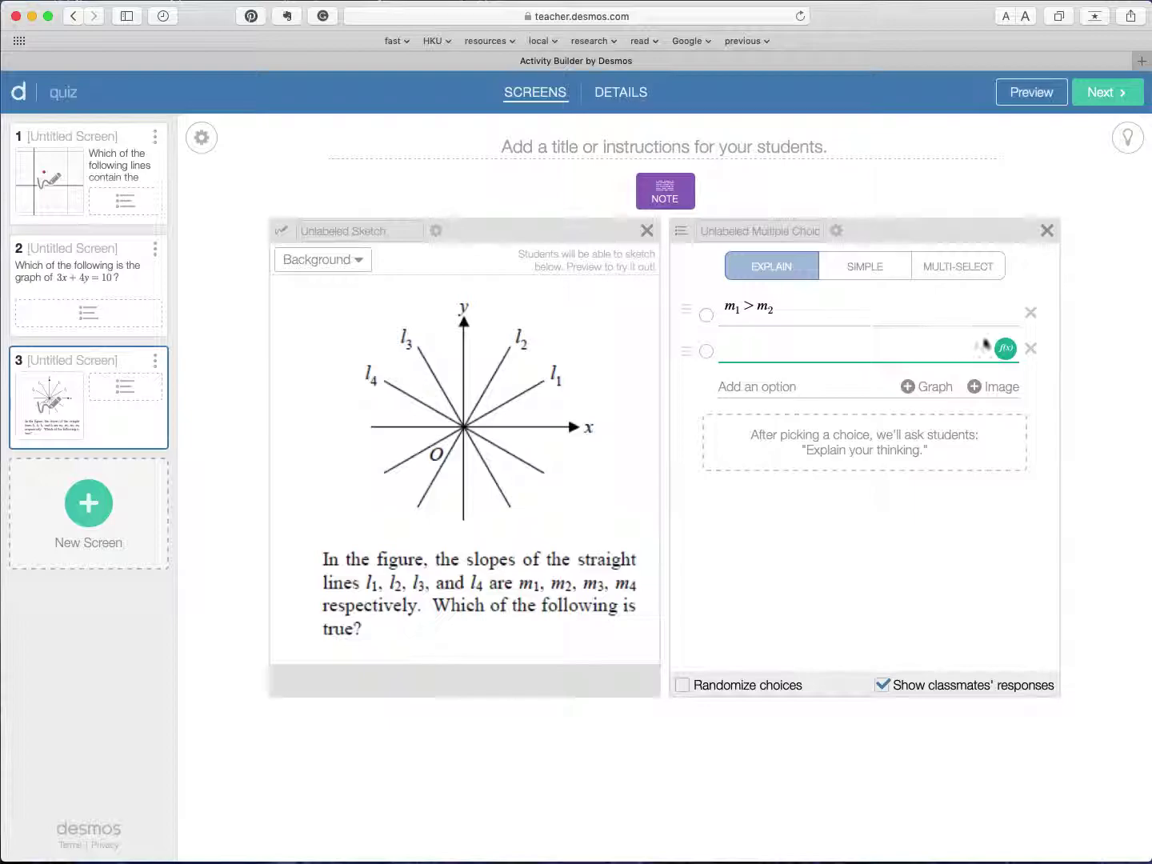
pyautogui.click(1005, 348)
pyautogui.write('m_2')
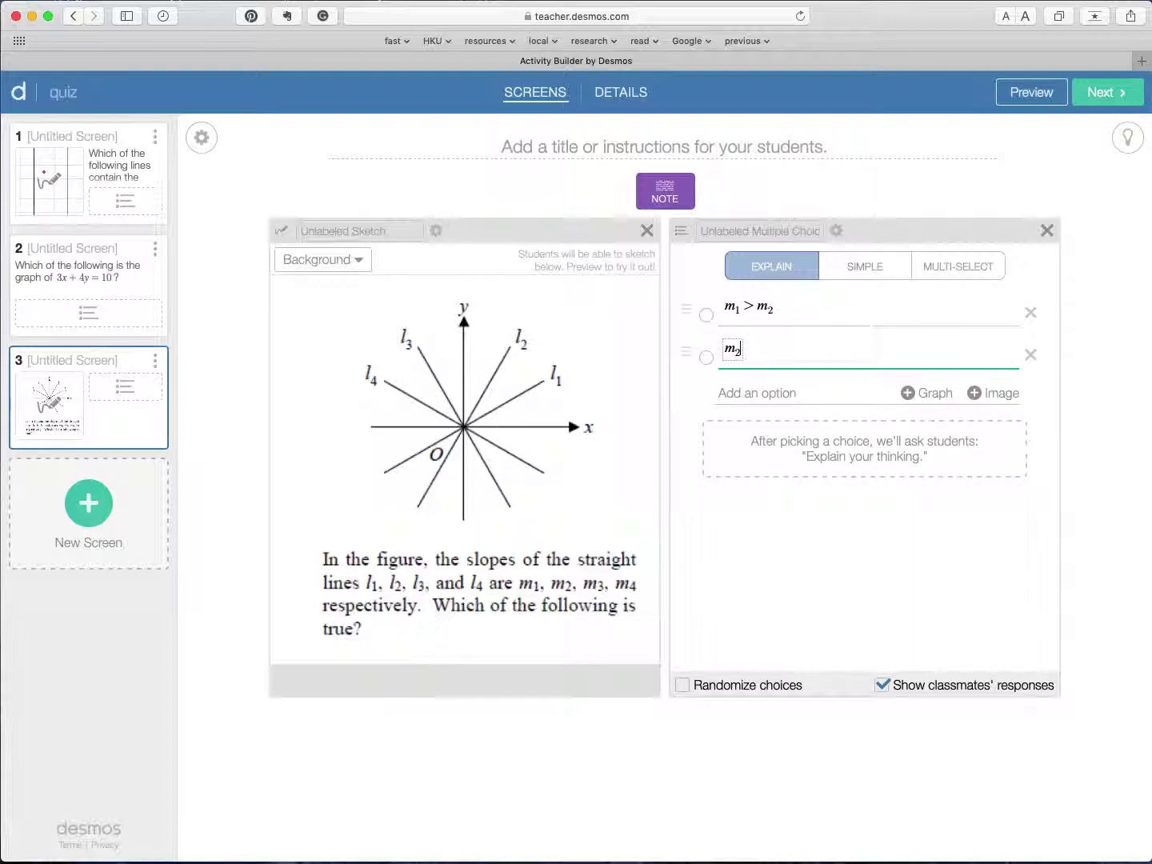
pyautogui.write('>m_3')
pyautogui.click(825, 393)
pyautogui.click(1013, 393)
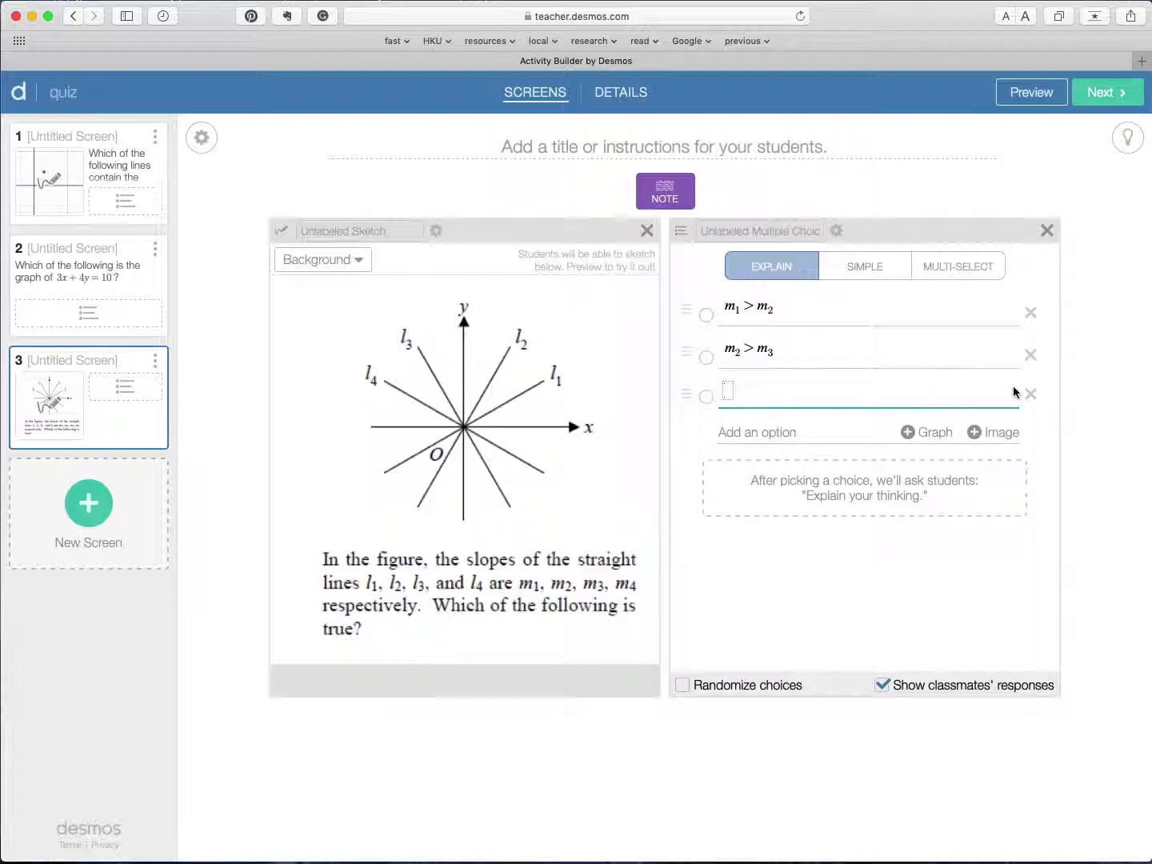
pyautogui.write('m_3>m_4')
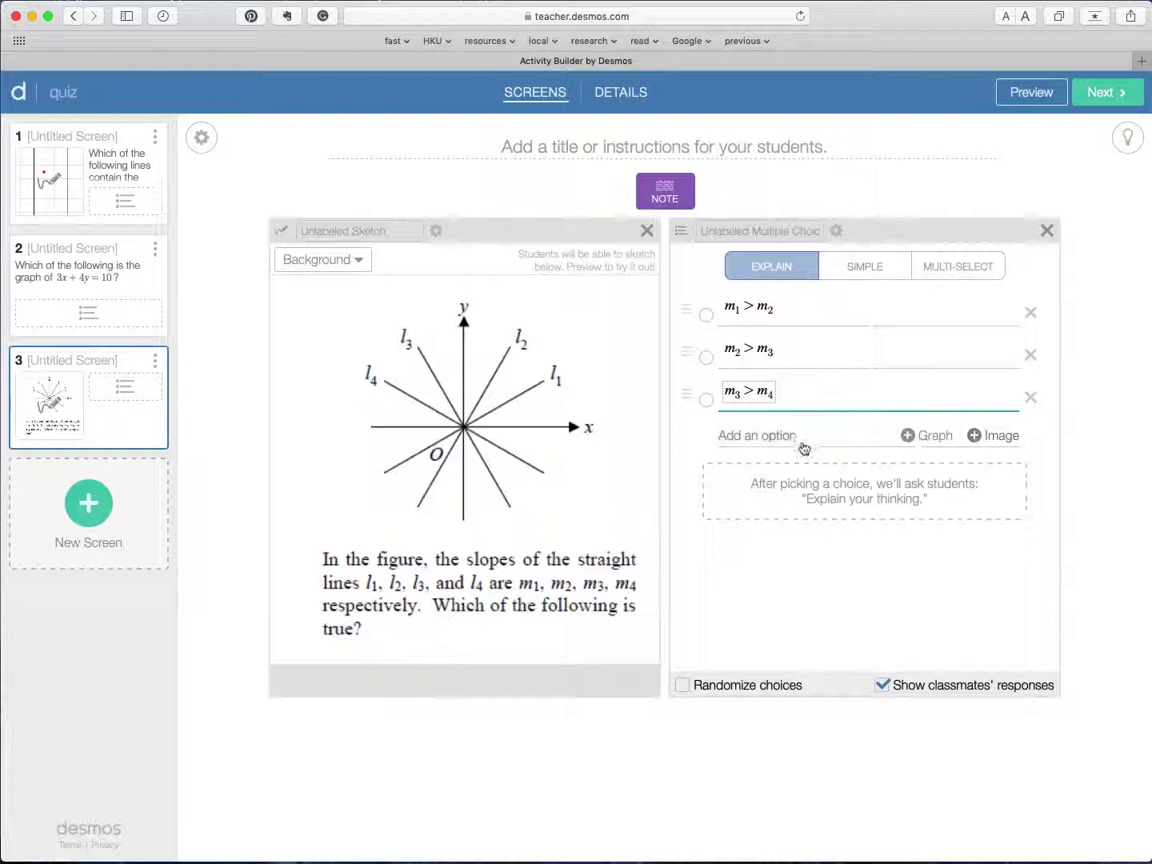
# Step: Add the math expression m₄ > m₁ as the fourth answer option
pyautogui.click(802, 440)
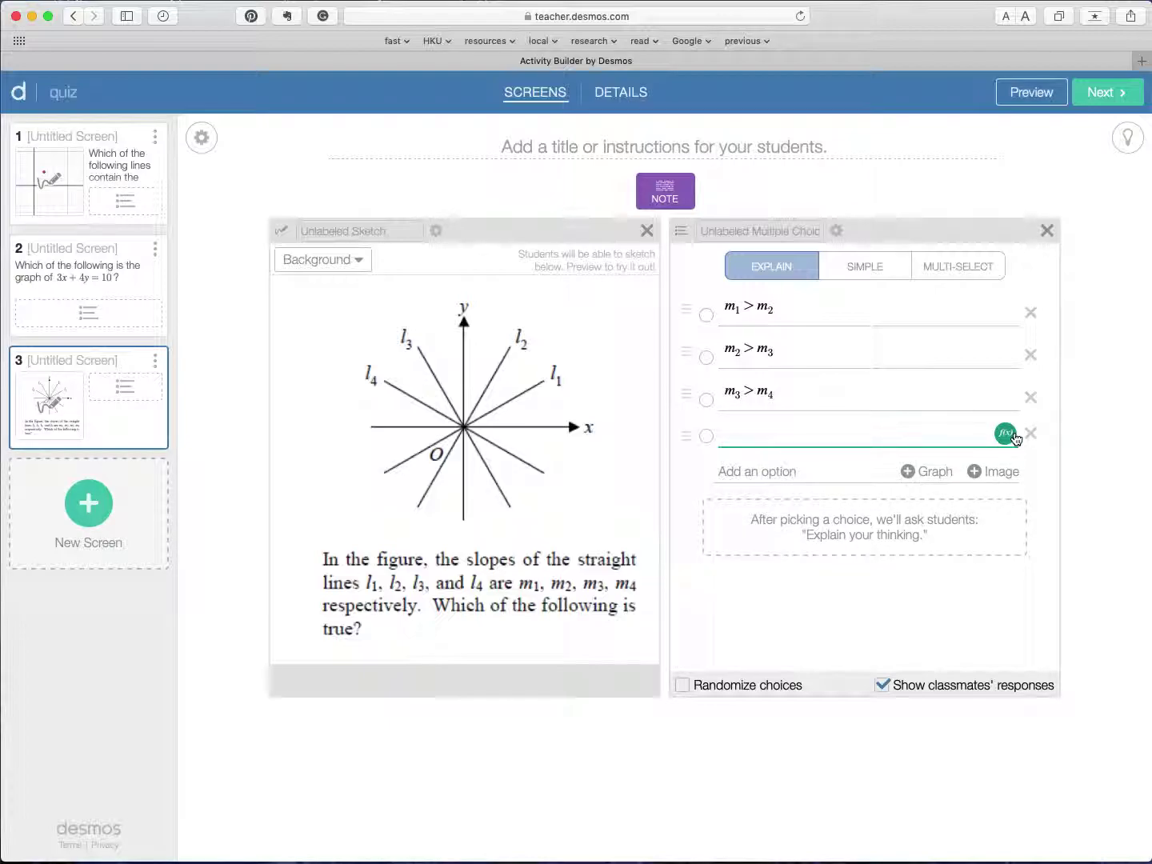
pyautogui.click(1004, 434)
pyautogui.write('m_4')
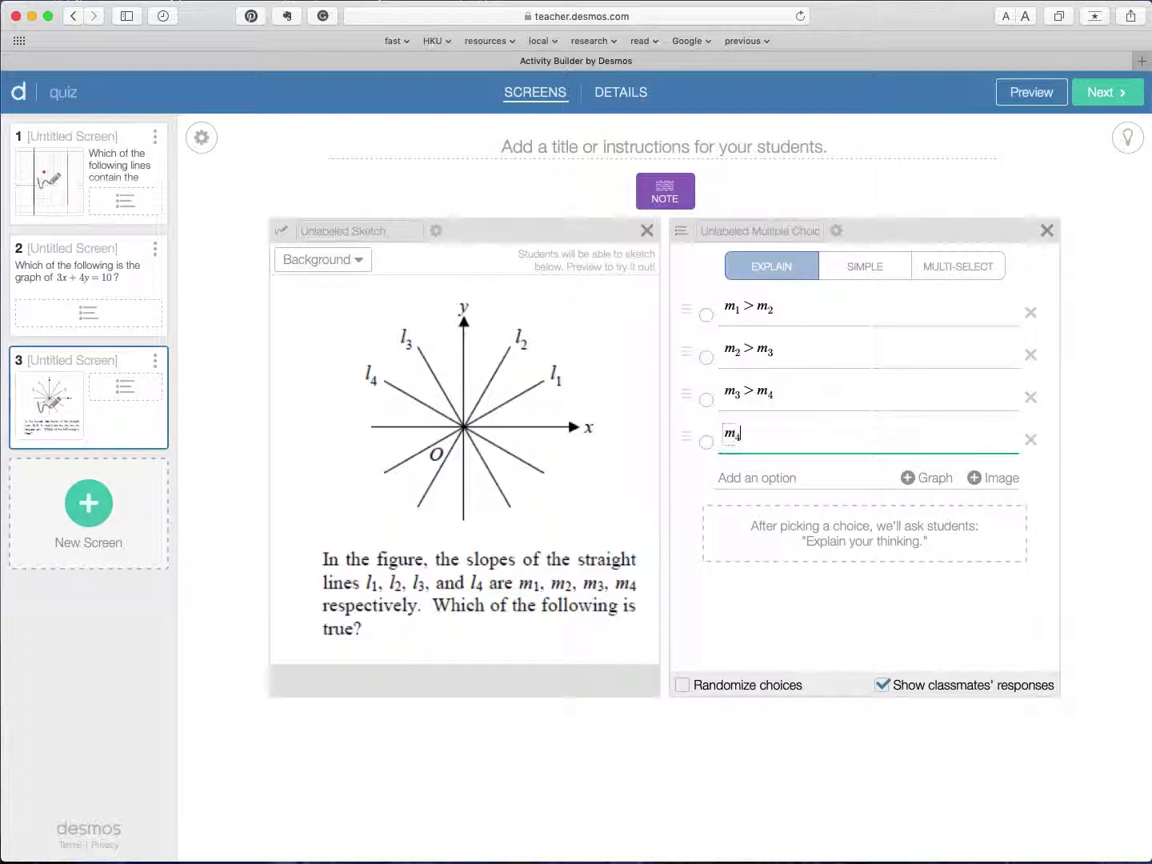
pyautogui.press('Right')
pyautogui.write('>m')
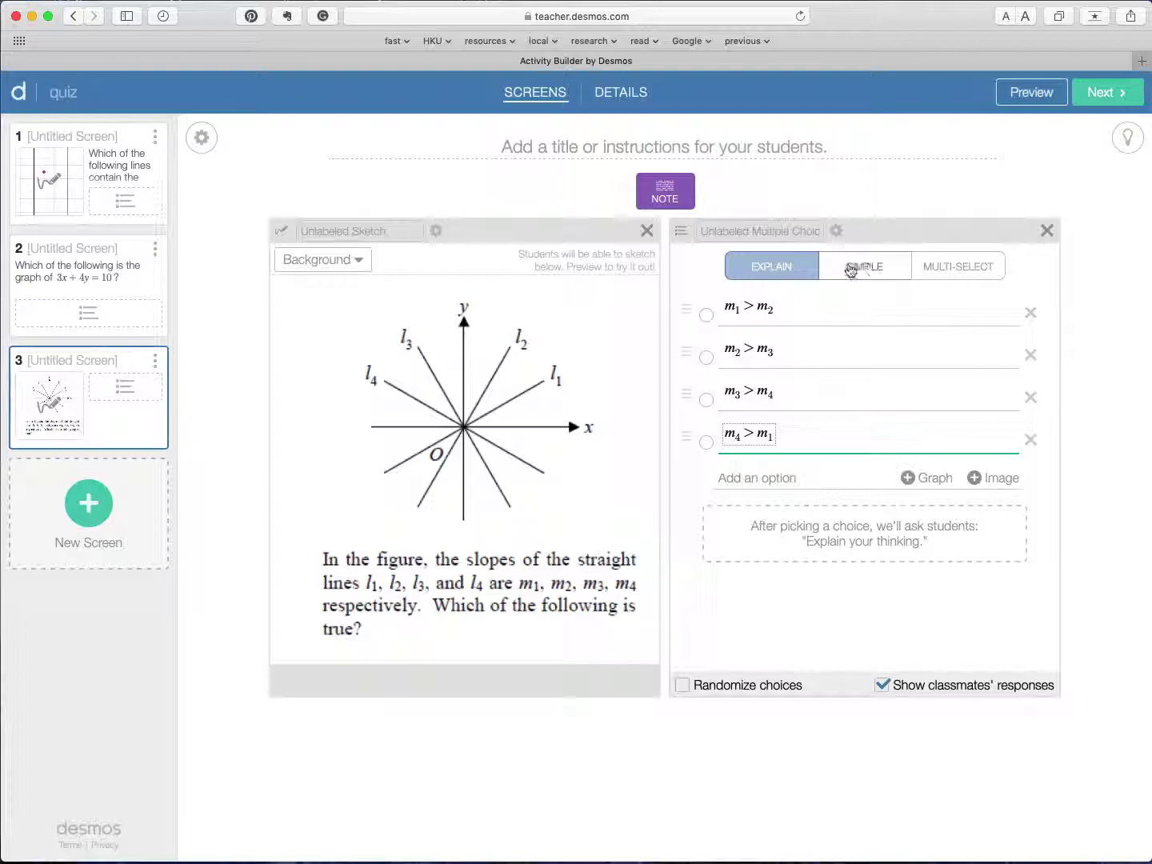
# Step: Set the slope question to Simple choice and mark m₂ > m₃ as the correct answer
pyautogui.click(866, 269)
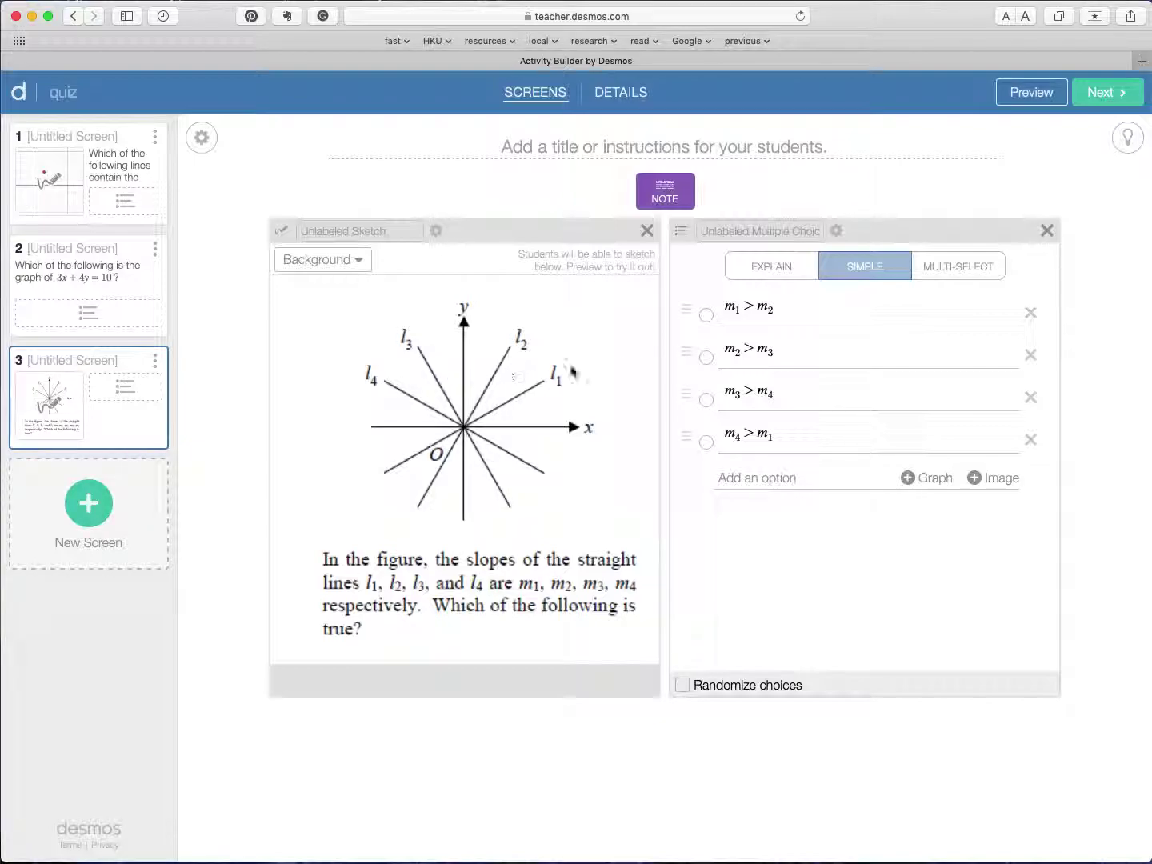
pyautogui.click(711, 363)
# Step: Preview screen 3 as a student and try selecting m₂ > m₃
pyautogui.click(1034, 92)
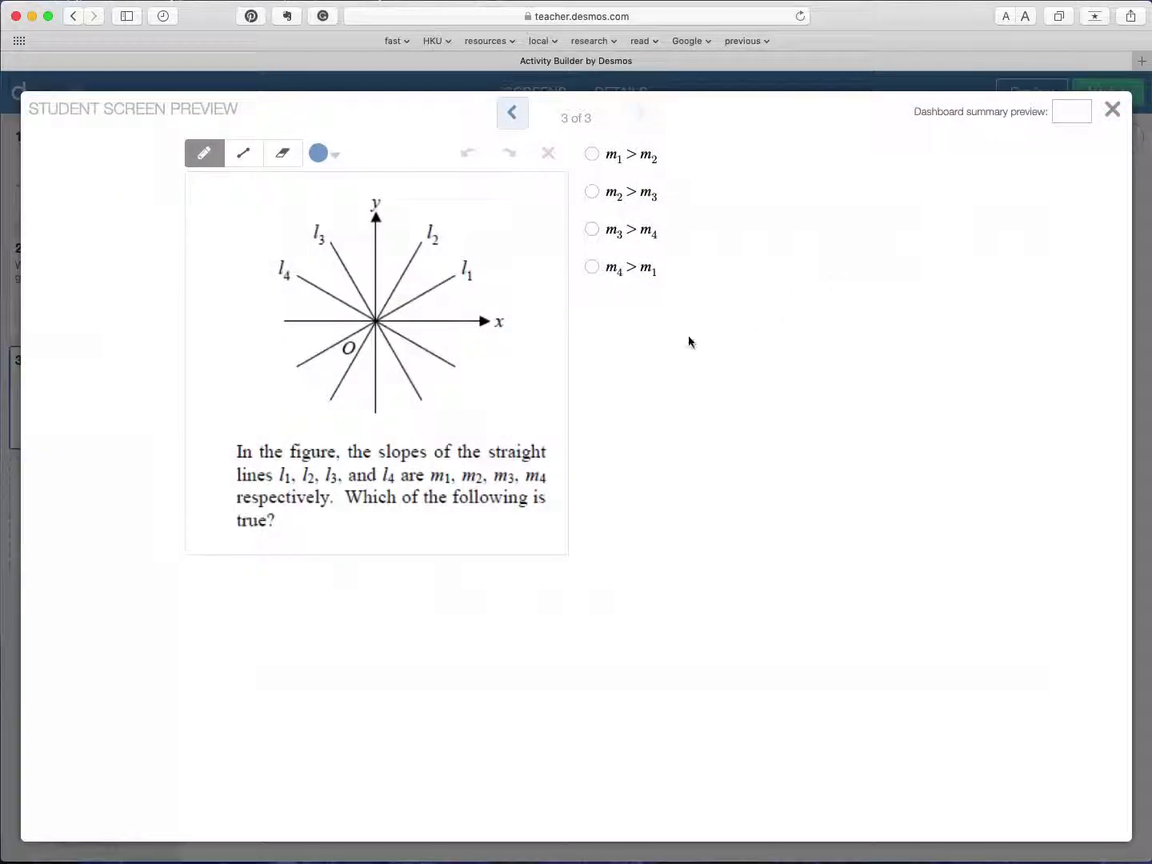
pyautogui.click(631, 193)
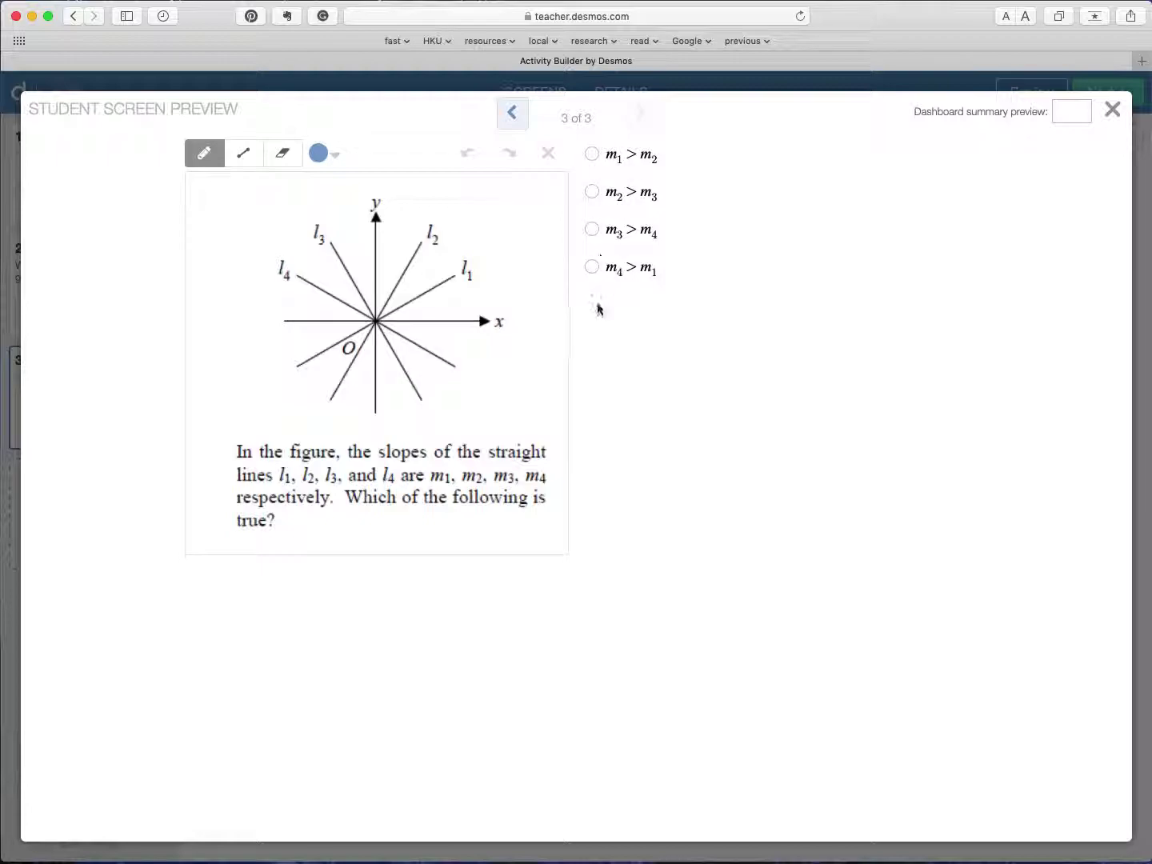
pyautogui.click(591, 192)
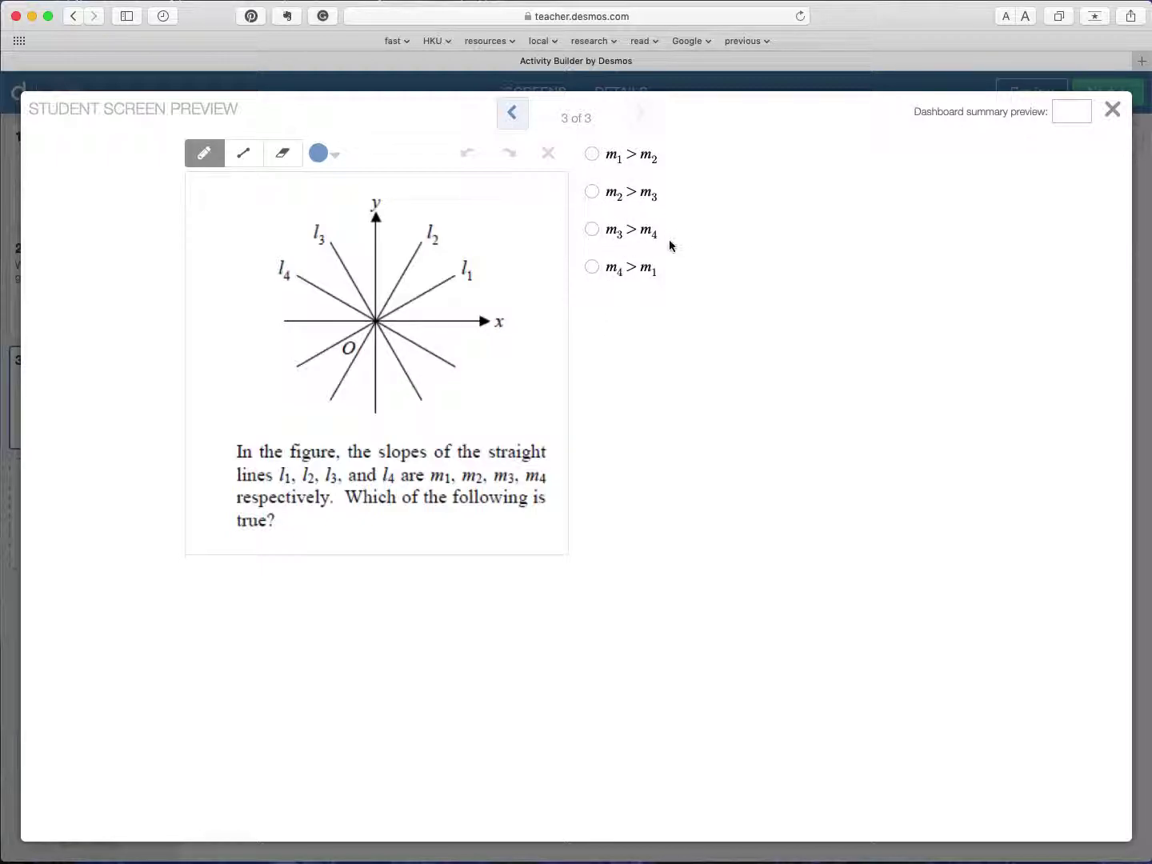